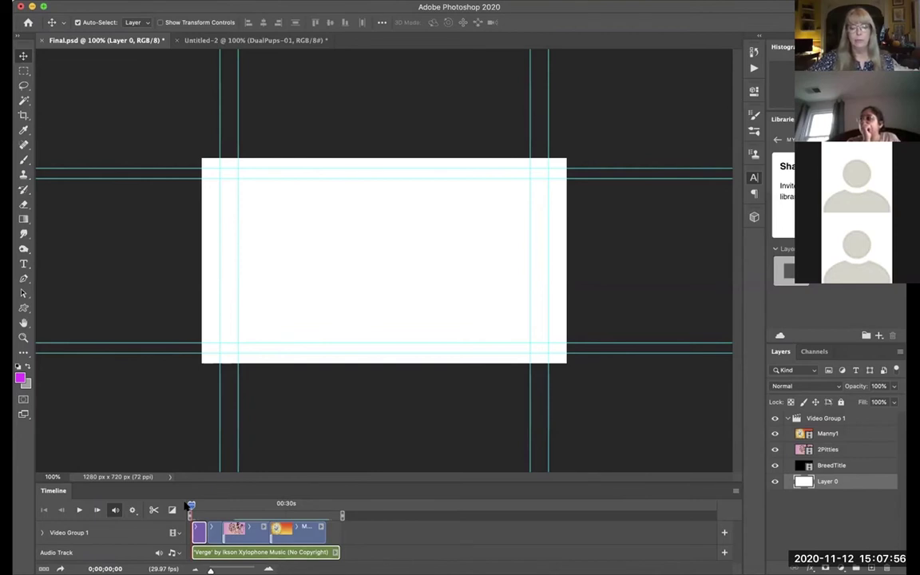
# Step: Play back the Final.psd video timeline with its music and bring up the Untitled-2 document for reference
pyautogui.press('space')
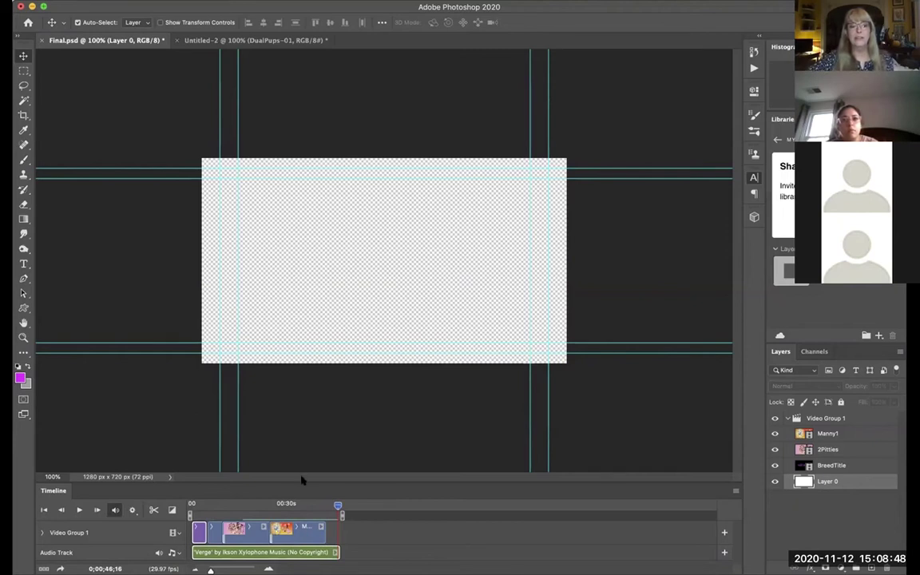
pyautogui.click(425, 527)
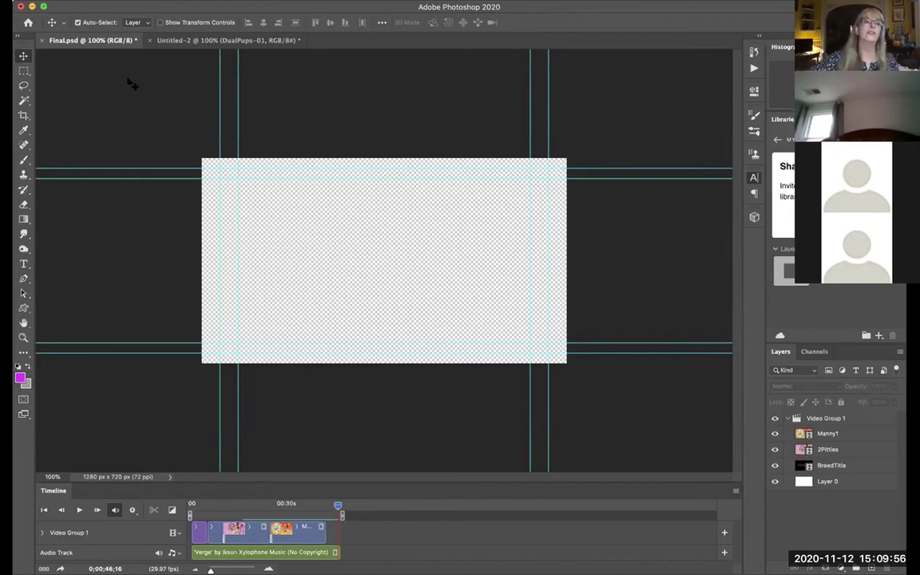
pyautogui.click(188, 40)
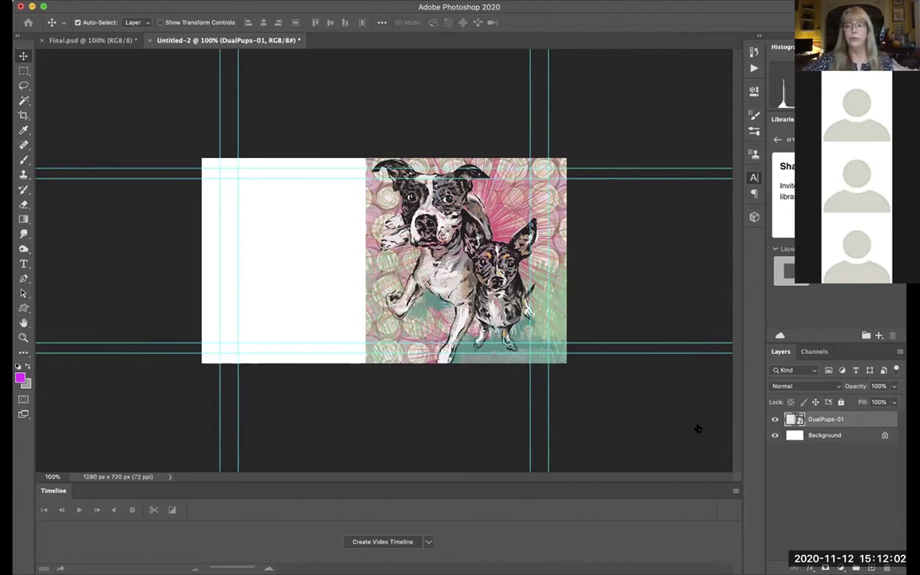
# Step: Create a new 1280 x 720 px document with safe-area guides and place the DualPups-01 artwork in it
pyautogui.press('super+alt+n')
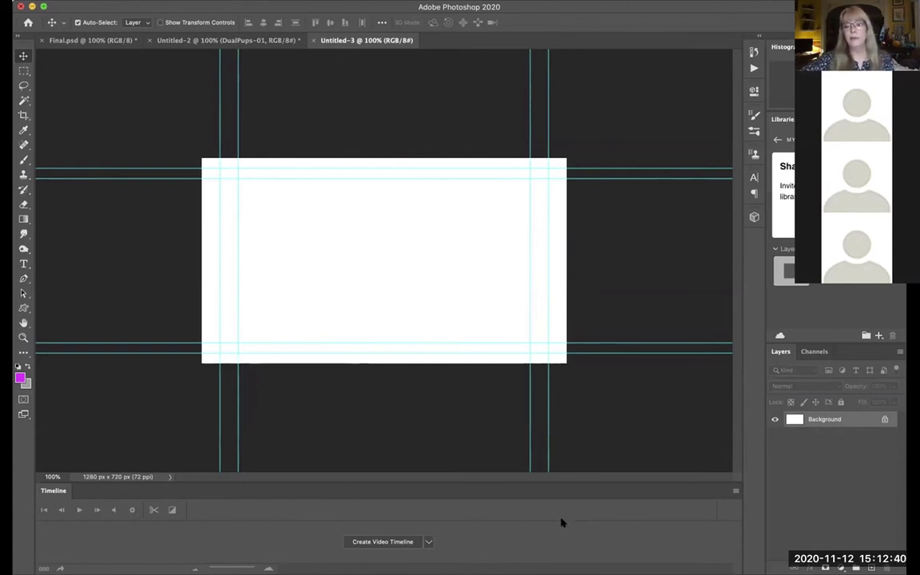
pyautogui.moveTo(575, 516); pyautogui.dragTo(577, 511)
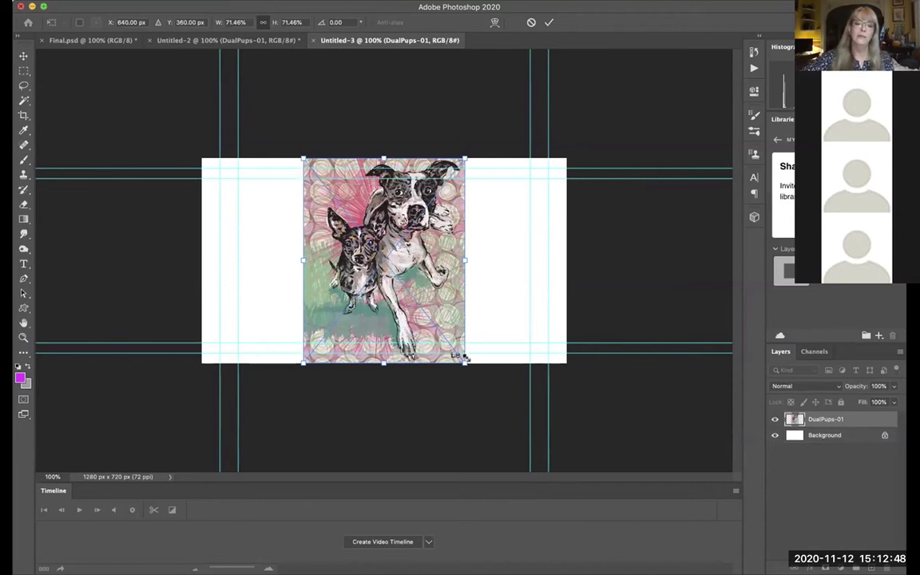
# Step: Enlarge the DualPups-01 artwork, flip it horizontally and position it on the right half of the canvas
pyautogui.moveTo(465, 358); pyautogui.dragTo(565, 379)
pyautogui.press('Return')
pyautogui.moveTo(448, 263); pyautogui.dragTo(479, 264)
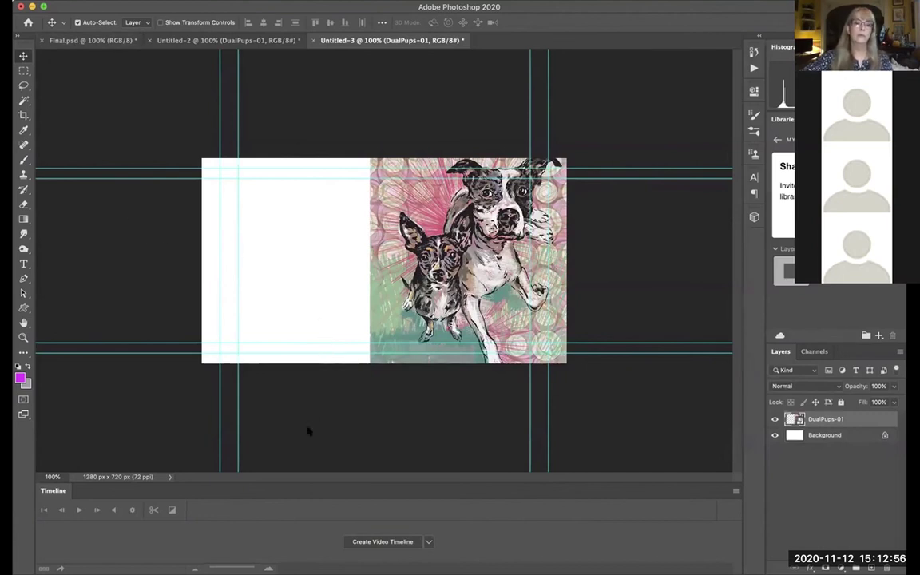
pyautogui.hotkey('ctrl', 'shift', 'h')
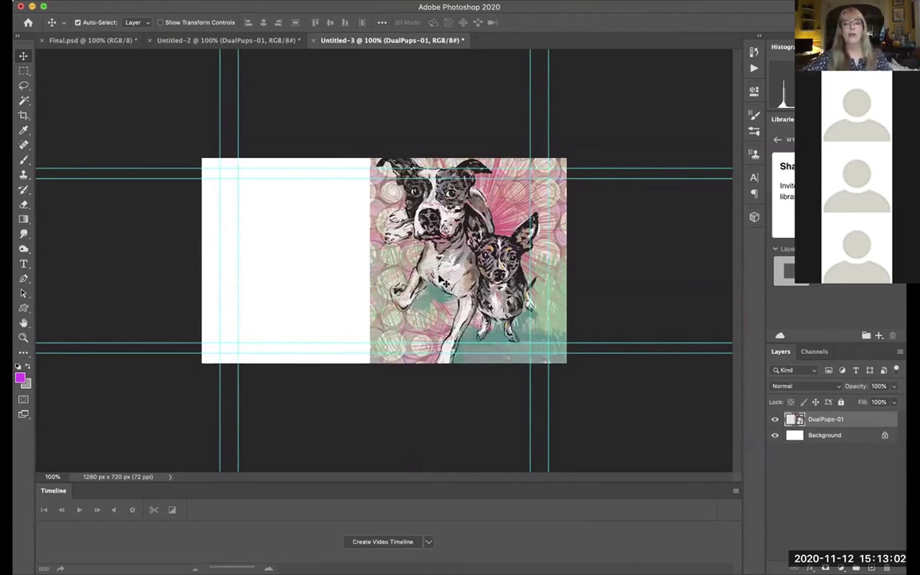
pyautogui.moveTo(400, 252); pyautogui.dragTo(406, 252)
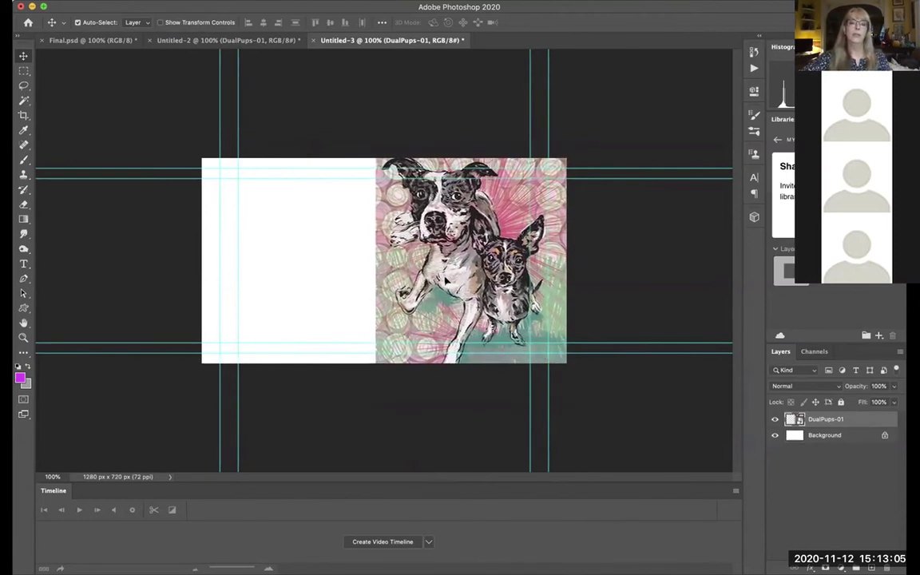
# Step: Add a radial gradient fill layer with a yellow centre and pink surround directly above the Background layer
pyautogui.click(827, 438)
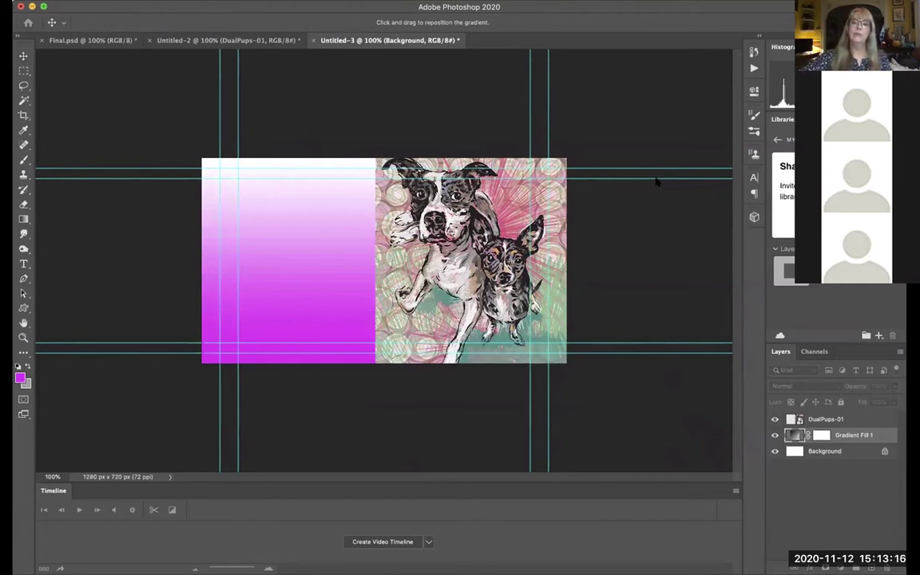
pyautogui.press('Down')
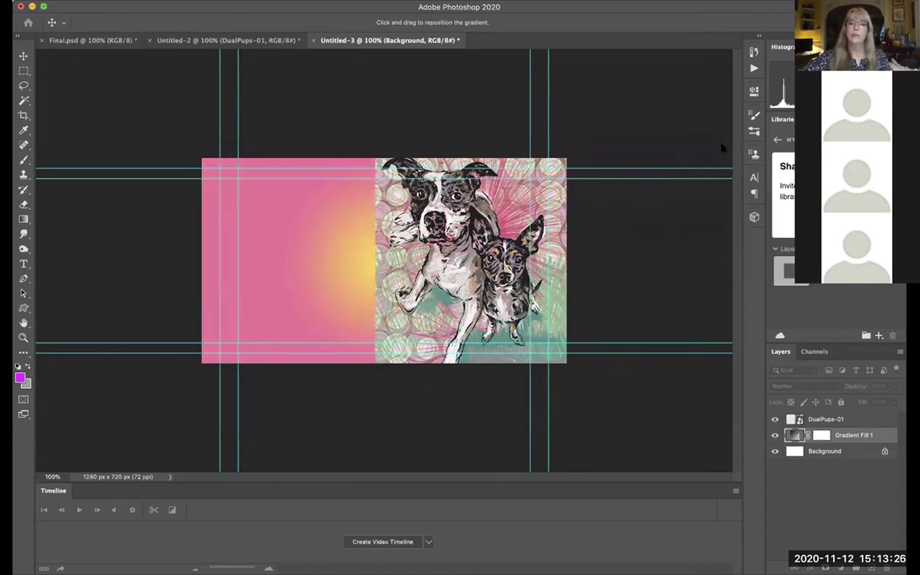
pyautogui.press('Return')
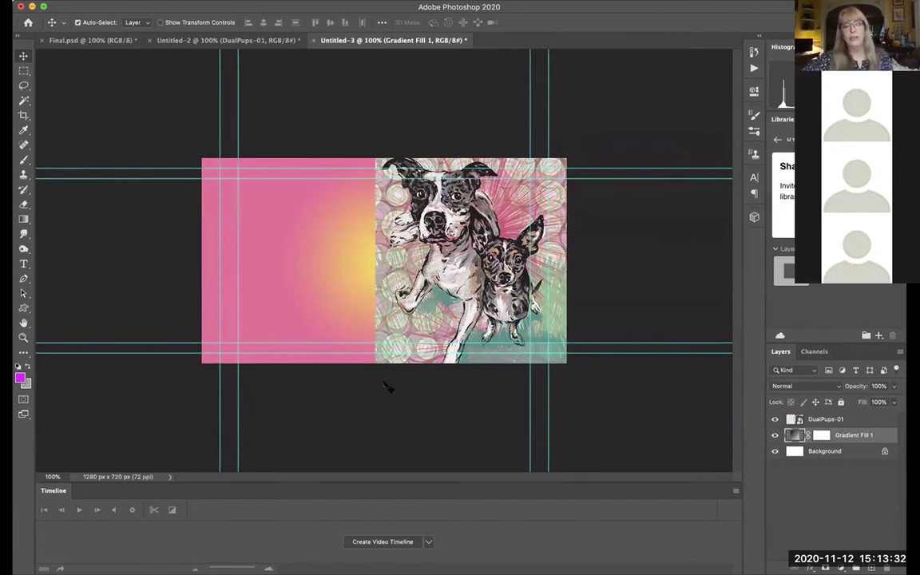
# Step: Rasterize the DualPups-01 layer and enlarge the Eraser to 178 px
pyautogui.click(839, 421)
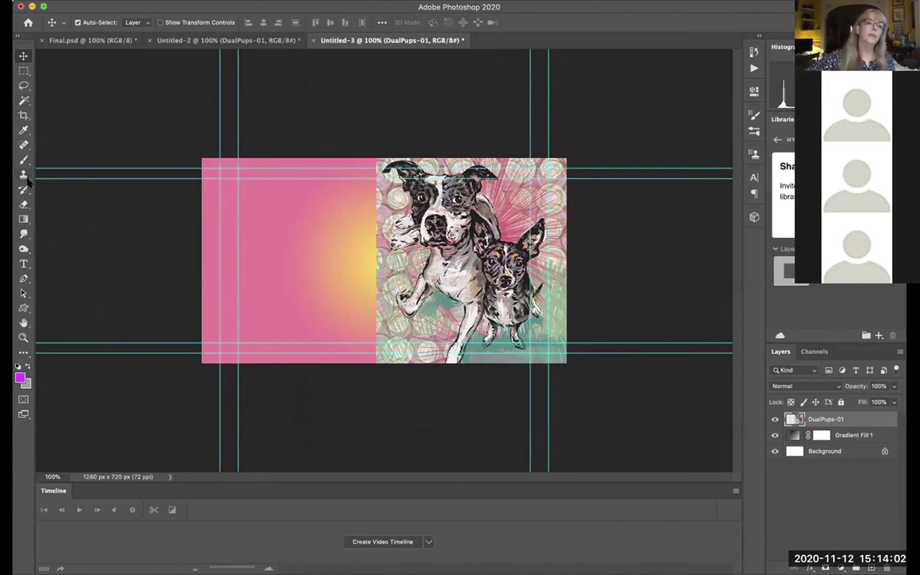
pyautogui.press('e')
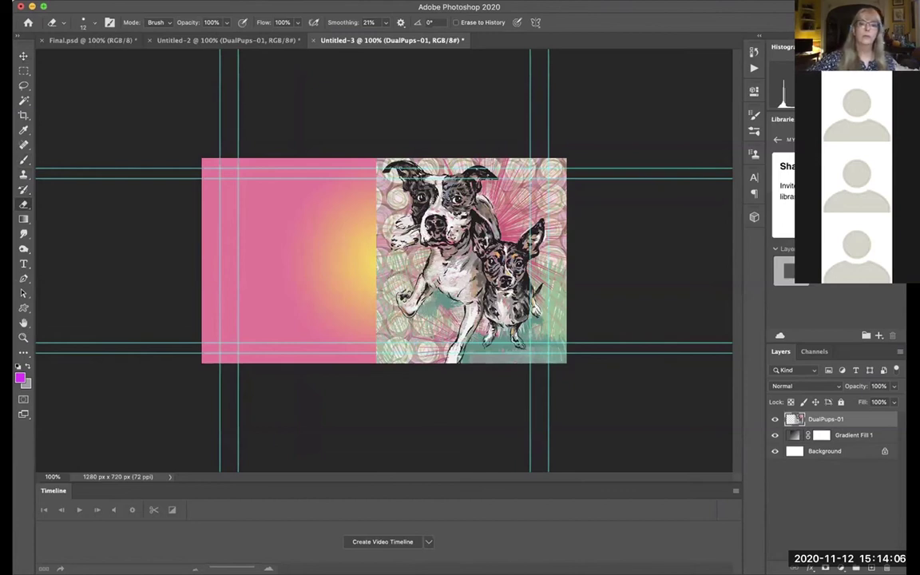
pyautogui.press(']')
pyautogui.press(']')
pyautogui.press(']')
pyautogui.press(']')
pyautogui.press(']')
pyautogui.press(']')
pyautogui.press(']')
pyautogui.press(']')
pyautogui.press(']')
pyautogui.press(']')
pyautogui.press(']')
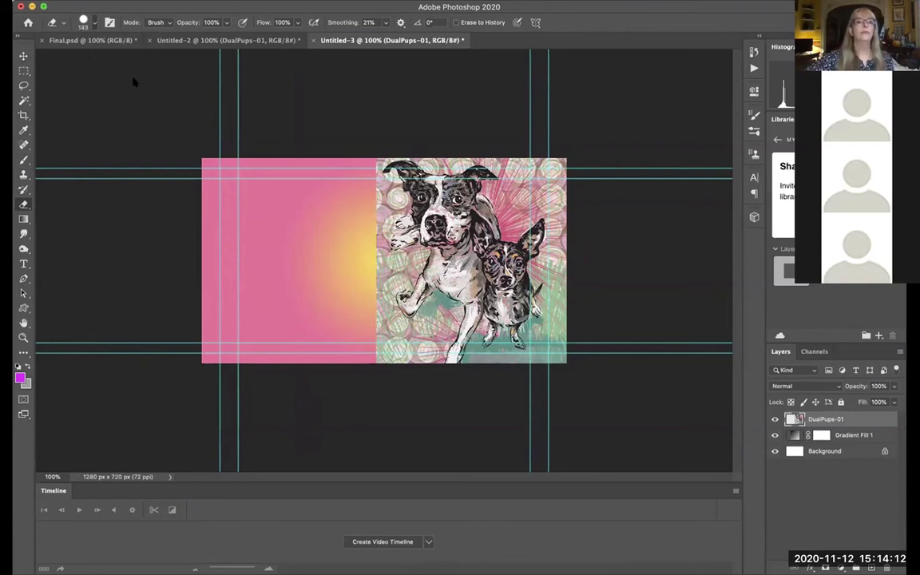
pyautogui.press(']')
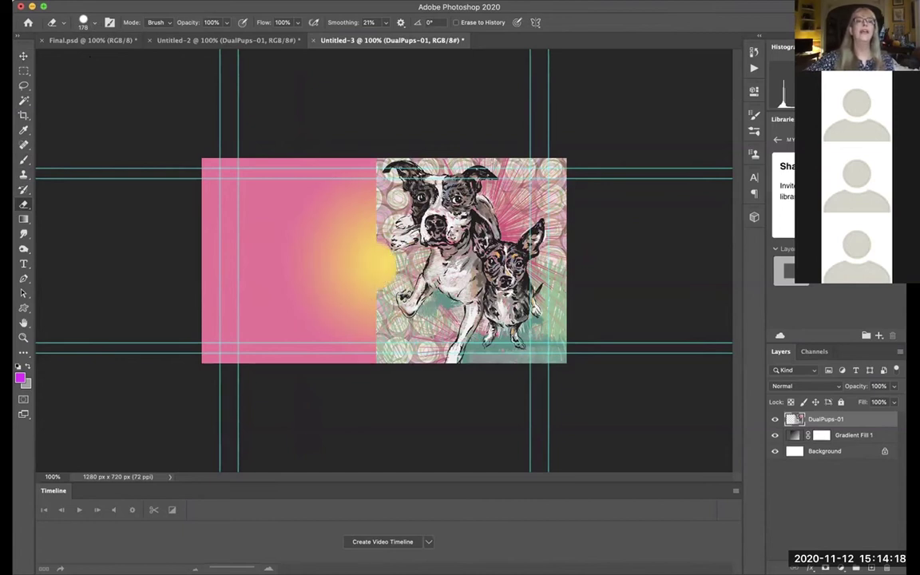
# Step: Undo the trial erase and fade the artwork's left edge into the gradient with the Eraser at 25% opacity
pyautogui.press('super+z')
pyautogui.moveTo(226, 27); pyautogui.dragTo(194, 42)
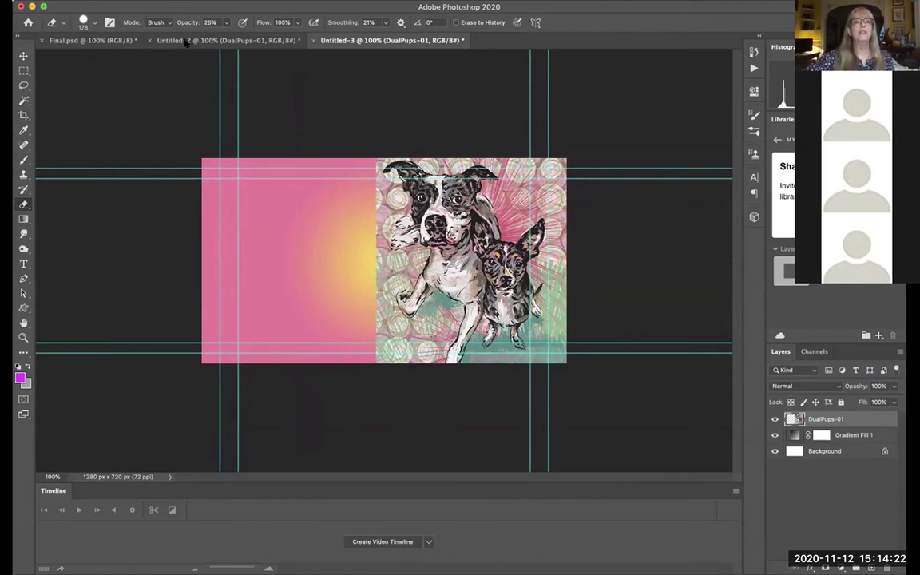
pyautogui.moveTo(372, 259)
pyautogui.mouseDown()
pyautogui.moveTo(360, 233)
pyautogui.moveTo(358, 154)
pyautogui.moveTo(351, 190)
pyautogui.moveTo(364, 188)
pyautogui.moveTo(361, 199)
pyautogui.moveTo(384, 222)
pyautogui.moveTo(376, 309)
pyautogui.moveTo(352, 273)
pyautogui.moveTo(368, 265)
pyautogui.moveTo(366, 222)
pyautogui.moveTo(356, 331)
pyautogui.moveTo(382, 330)
pyautogui.moveTo(366, 334)
pyautogui.moveTo(368, 345)
pyautogui.moveTo(395, 329)
pyautogui.moveTo(386, 333)
pyautogui.moveTo(382, 312)
pyautogui.moveTo(391, 323)
pyautogui.moveTo(396, 263)
pyautogui.moveTo(406, 271)
pyautogui.moveTo(391, 313)
pyautogui.moveTo(401, 267)
pyautogui.moveTo(390, 207)
pyautogui.moveTo(350, 170)
pyautogui.moveTo(385, 160)
pyautogui.mouseUp()
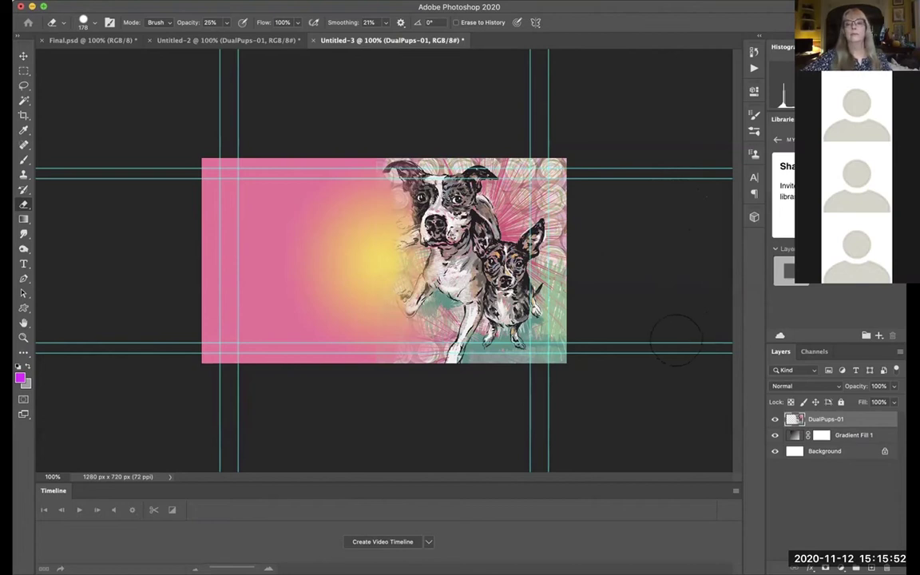
pyautogui.press('super+shift+e')
pyautogui.press('h')
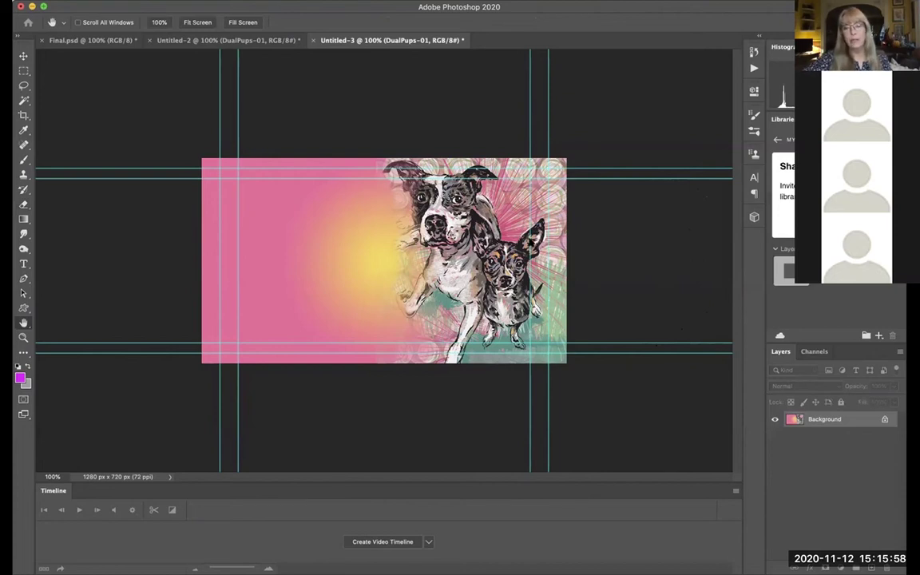
pyautogui.press('e')
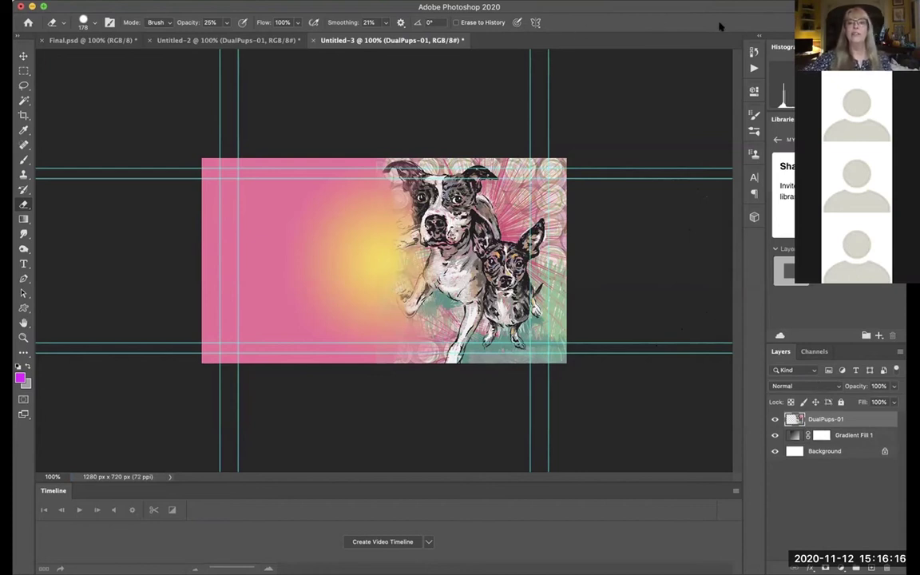
pyautogui.moveTo(736, 10); pyautogui.dragTo(717, 9)
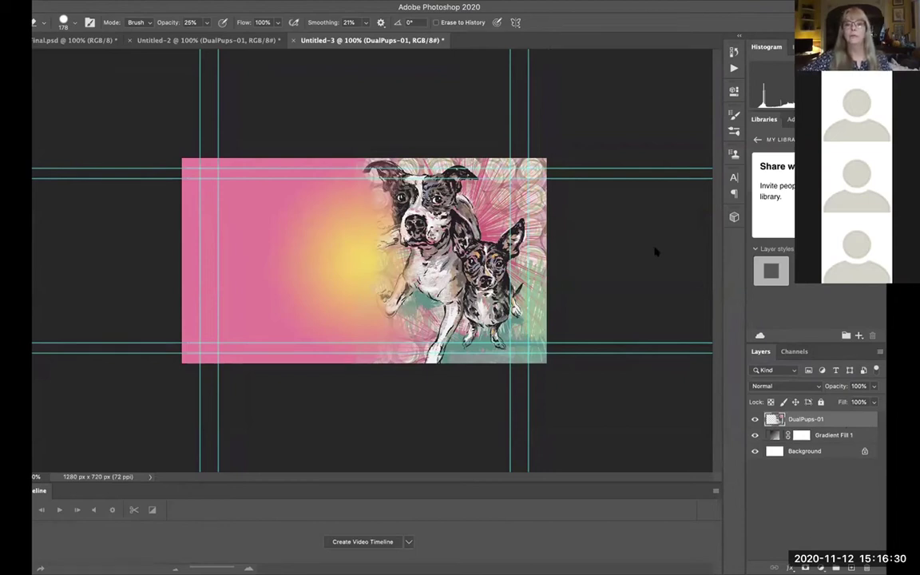
# Step: Duplicate the DualPups-01 layer and paint a purple mouth below the small dog's nose with a 22 px brush
pyautogui.press('super+j')
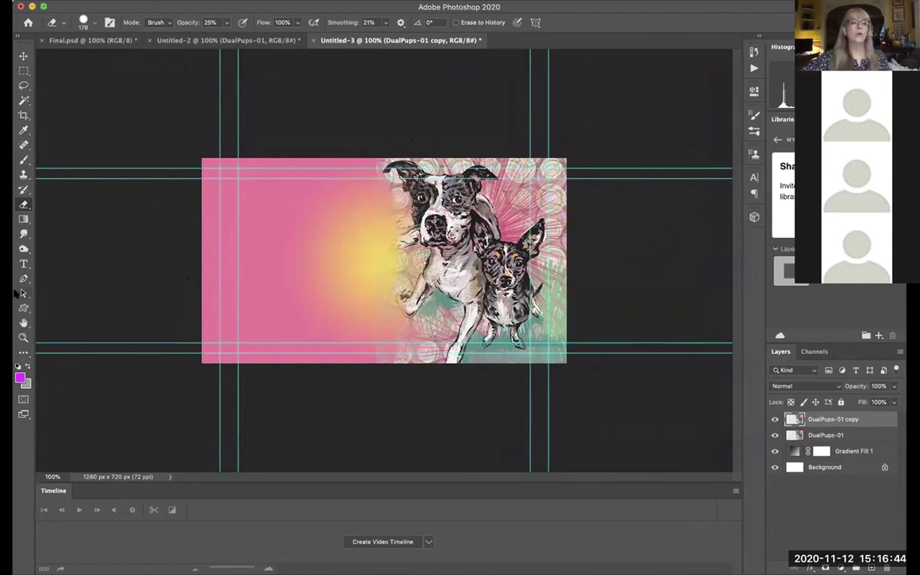
pyautogui.click(24, 234)
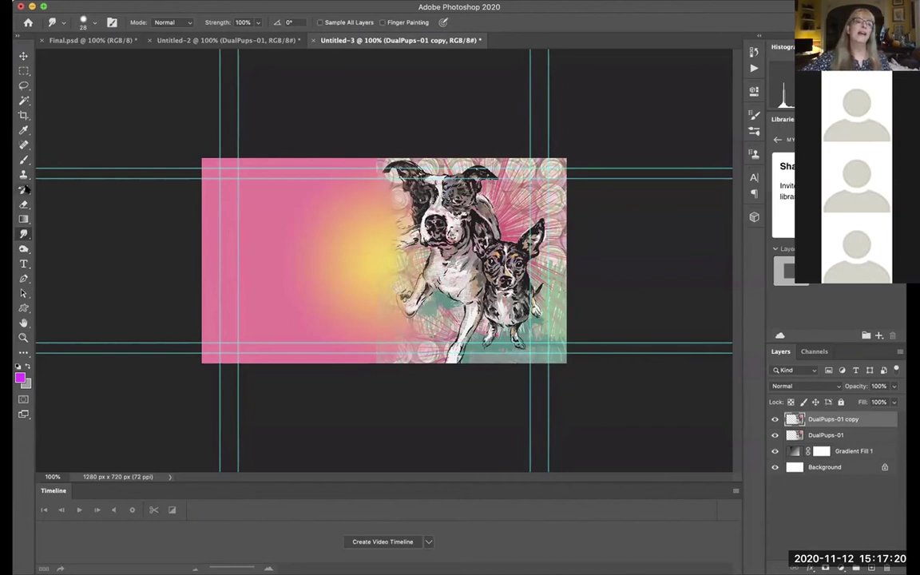
pyautogui.click(23, 159)
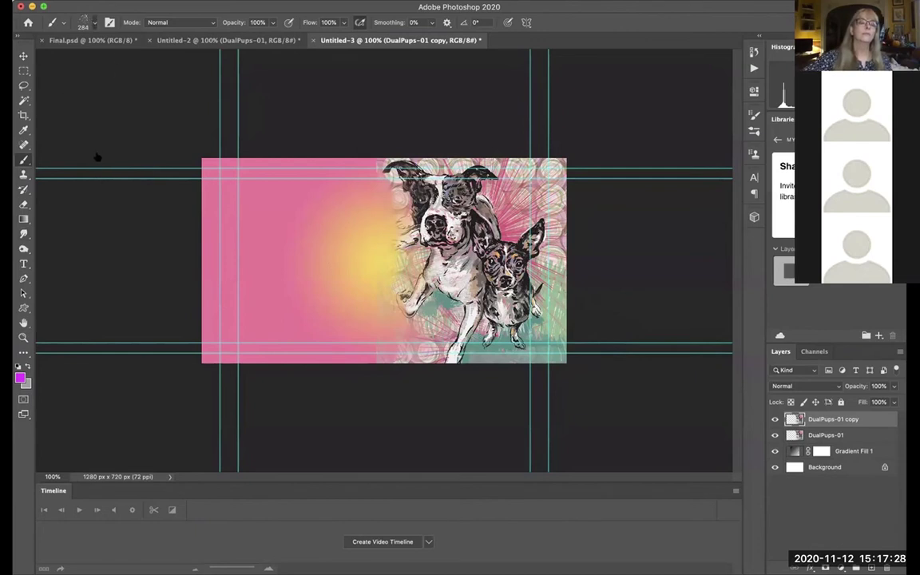
pyautogui.hotkey('shift', ']')
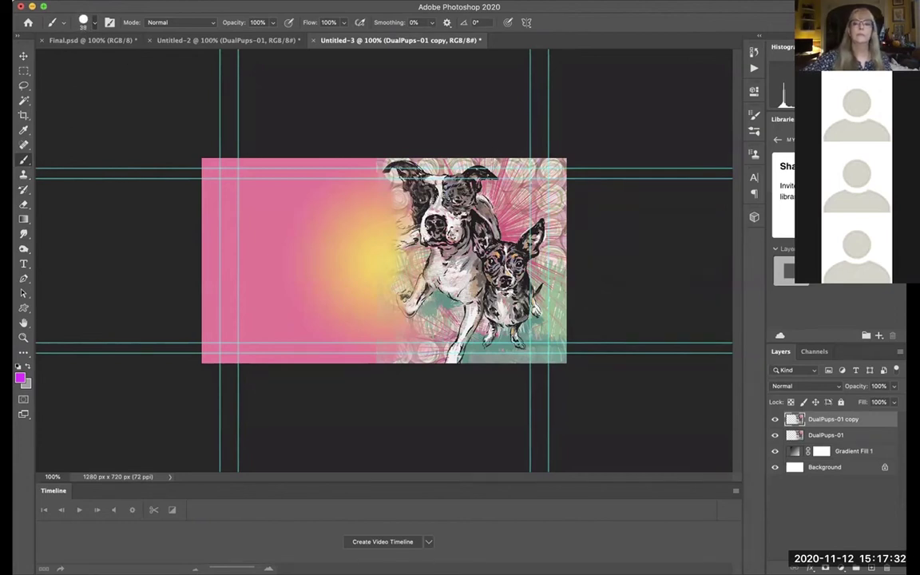
pyautogui.click(509, 293)
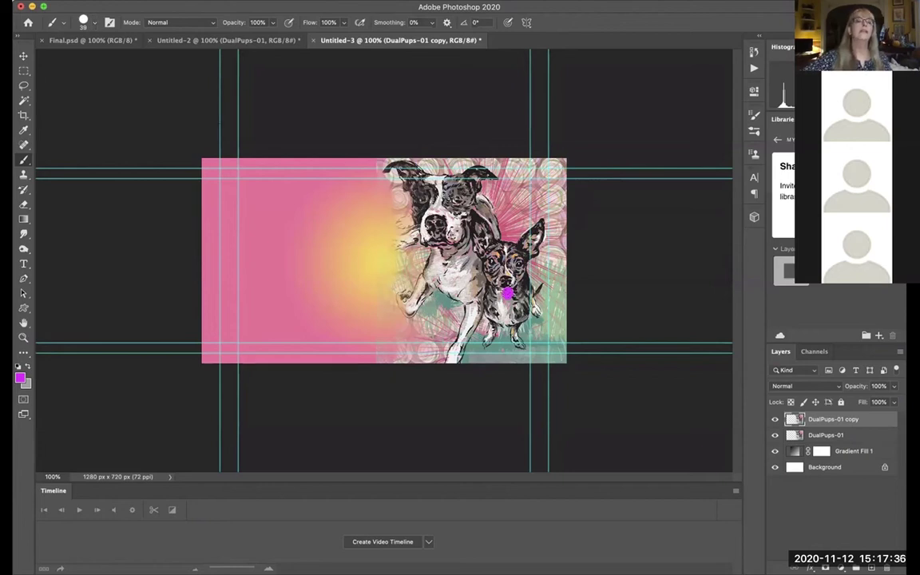
pyautogui.press('super+z')
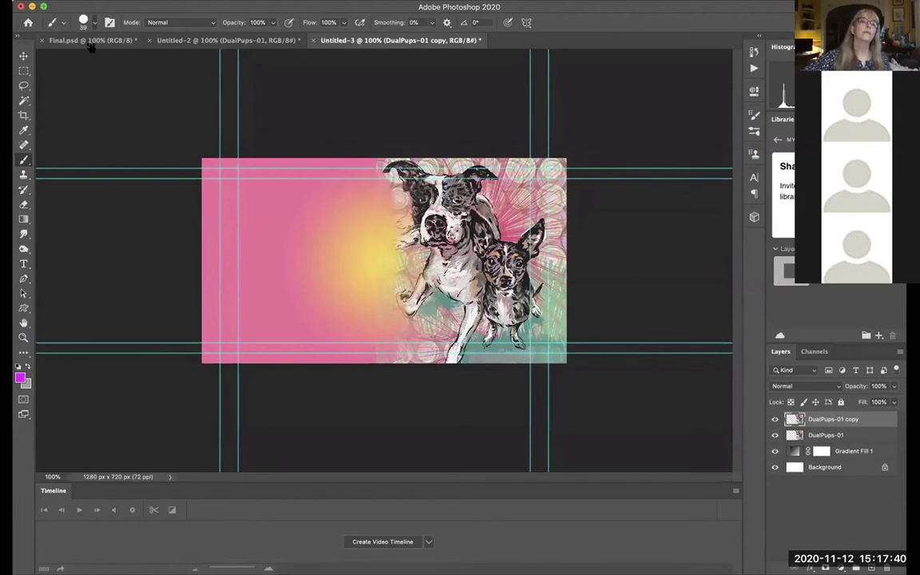
pyautogui.press('[')
pyautogui.press('[')
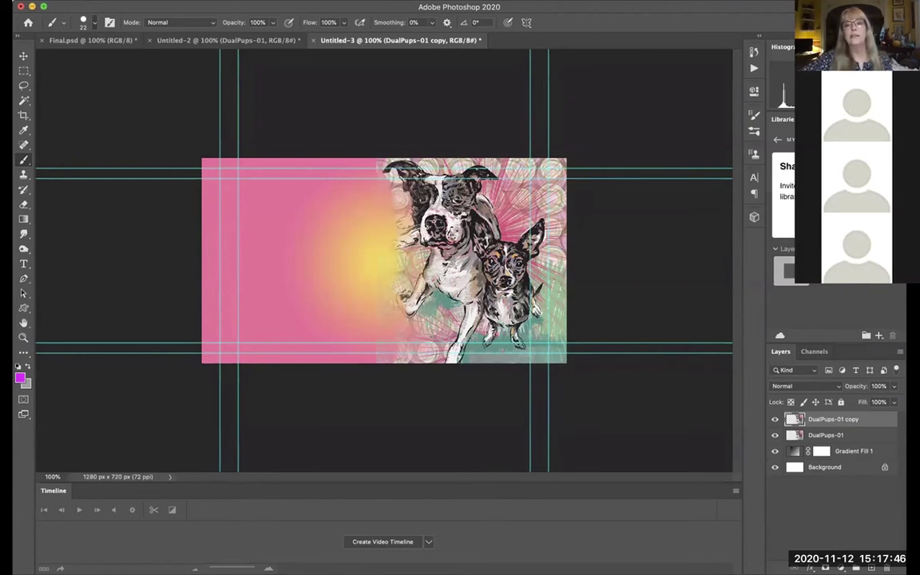
pyautogui.click(497, 289)
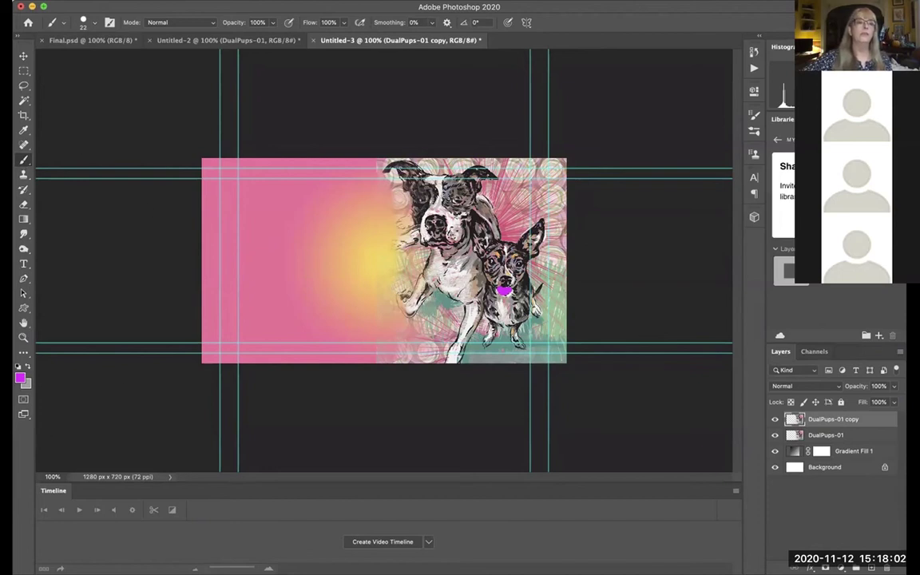
# Step: Sample a near-black colour from the artwork and paint a dark mouth on the large dog
pyautogui.click(23, 128)
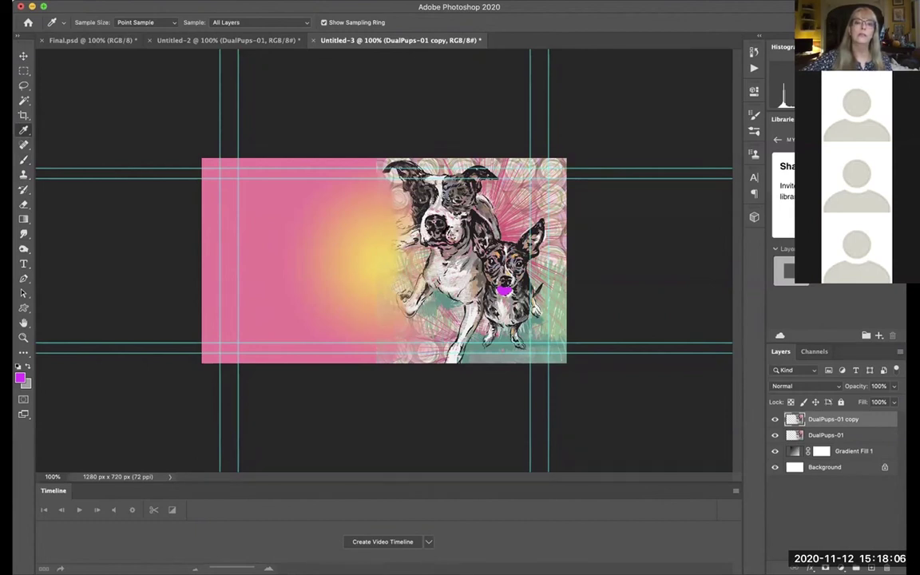
pyautogui.click(399, 212)
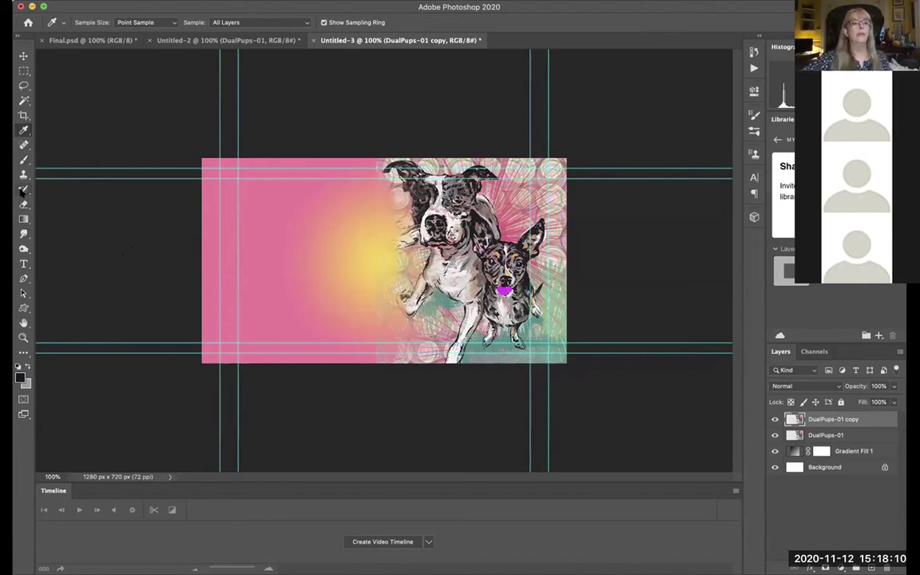
pyautogui.click(24, 159)
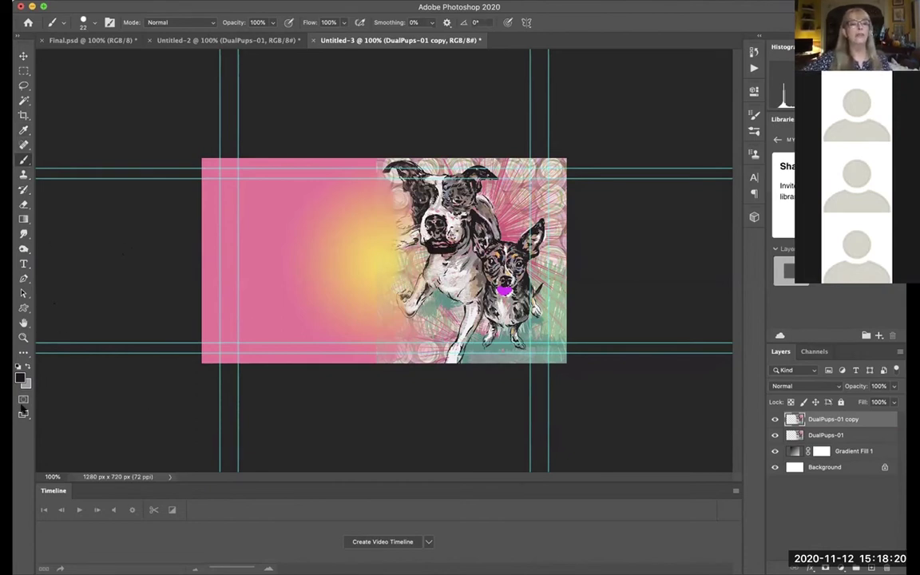
# Step: Sample a dark colour from the artwork as the alternate swatch and paint white teeth in the large dog's mouth with a 12 px brush
pyautogui.click(23, 130)
pyautogui.click(396, 217)
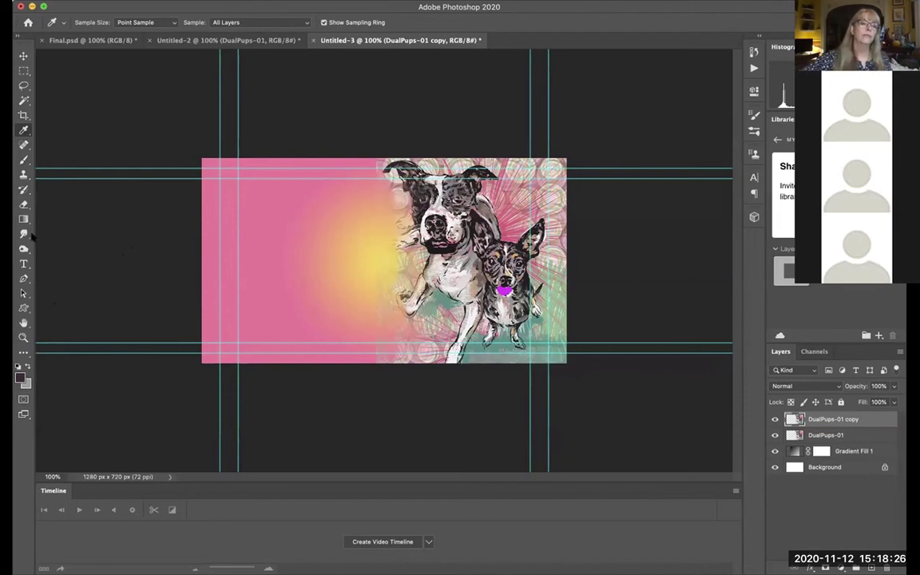
pyautogui.press('x')
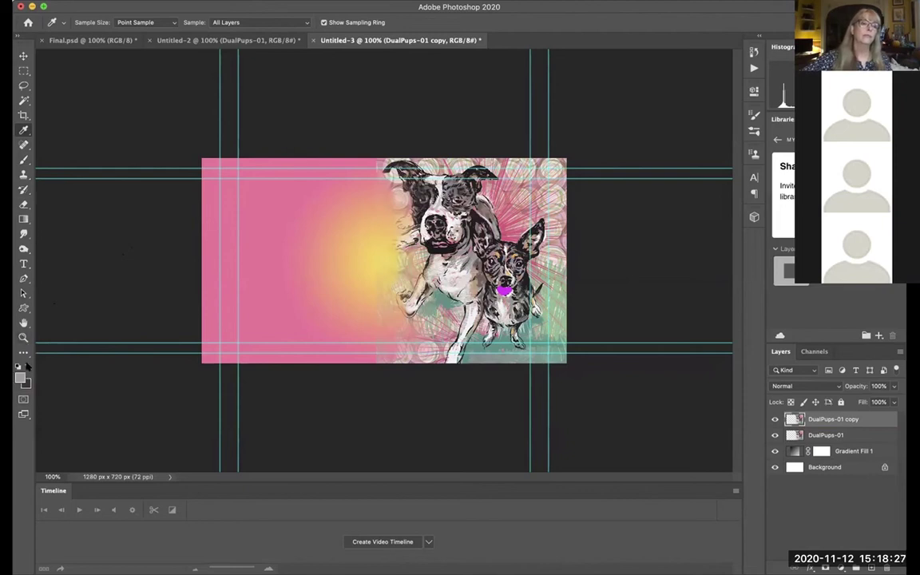
pyautogui.click(23, 159)
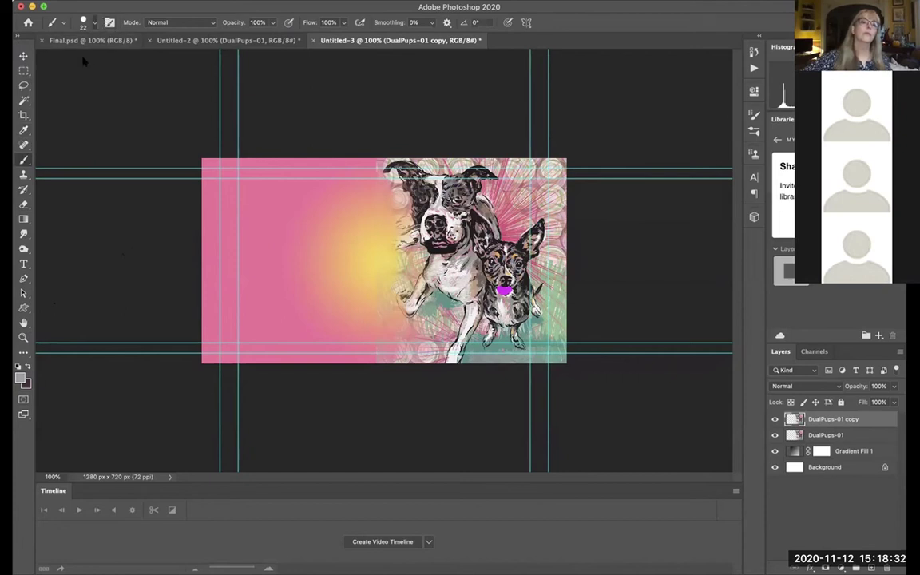
pyautogui.press('[')
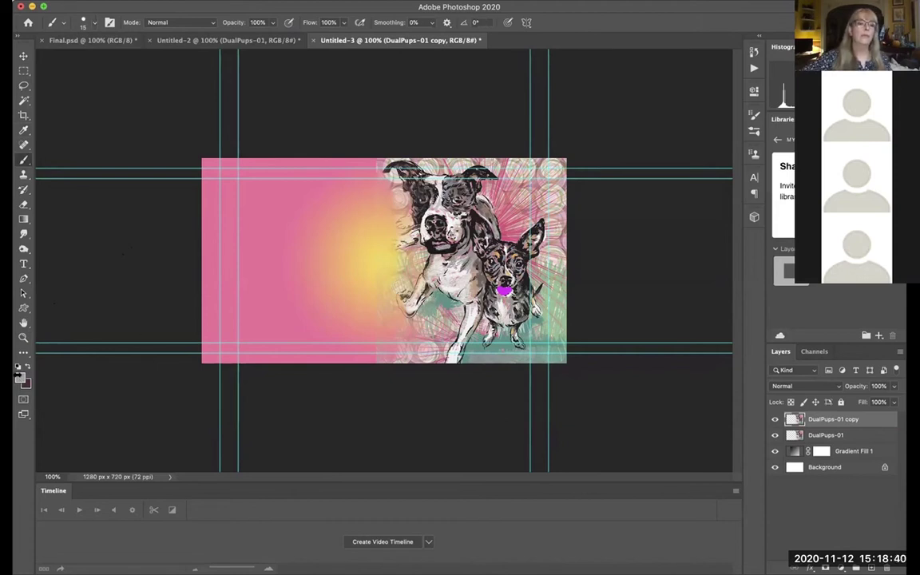
pyautogui.press('i')
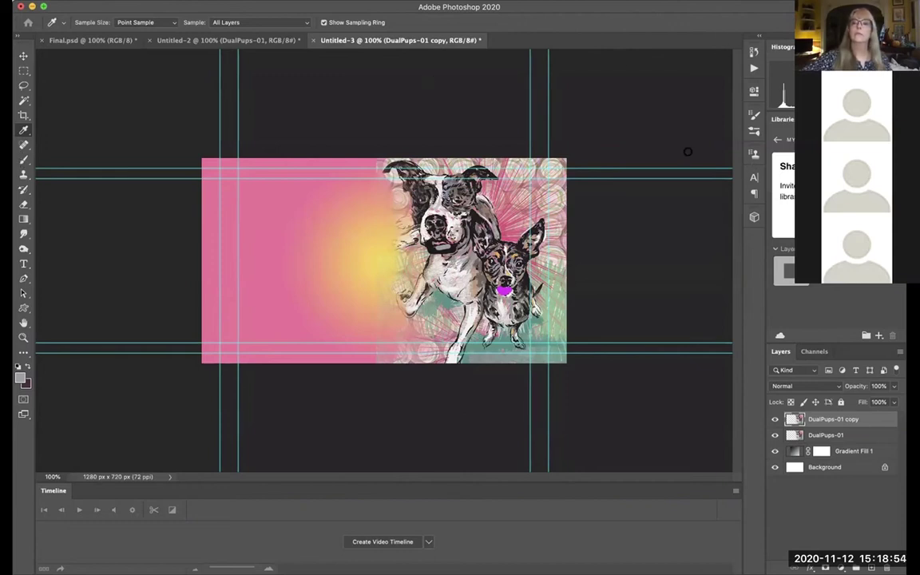
pyautogui.press('b')
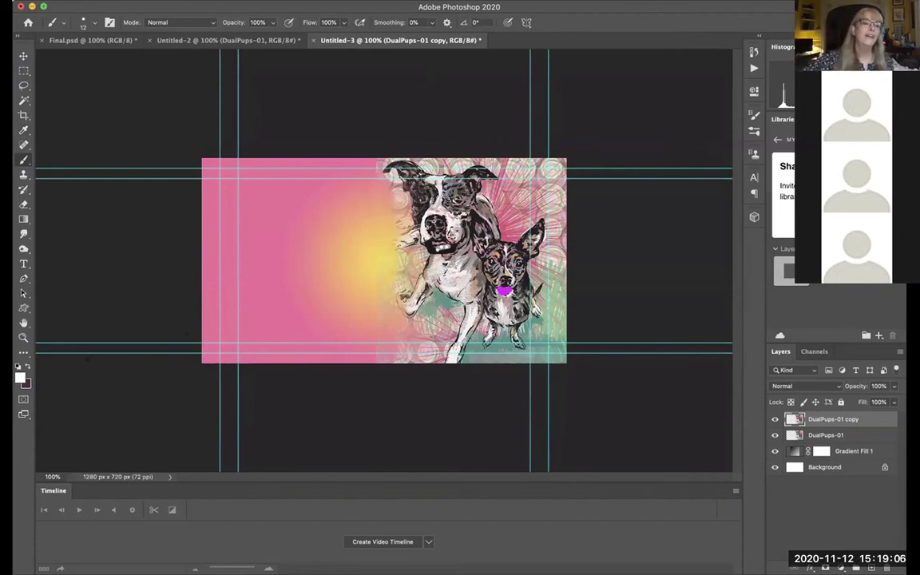
# Step: Swap to the sampled dark colour and paint over the large dog's teeth and down the middle of the small dog's purple mouth
pyautogui.click(28, 366)
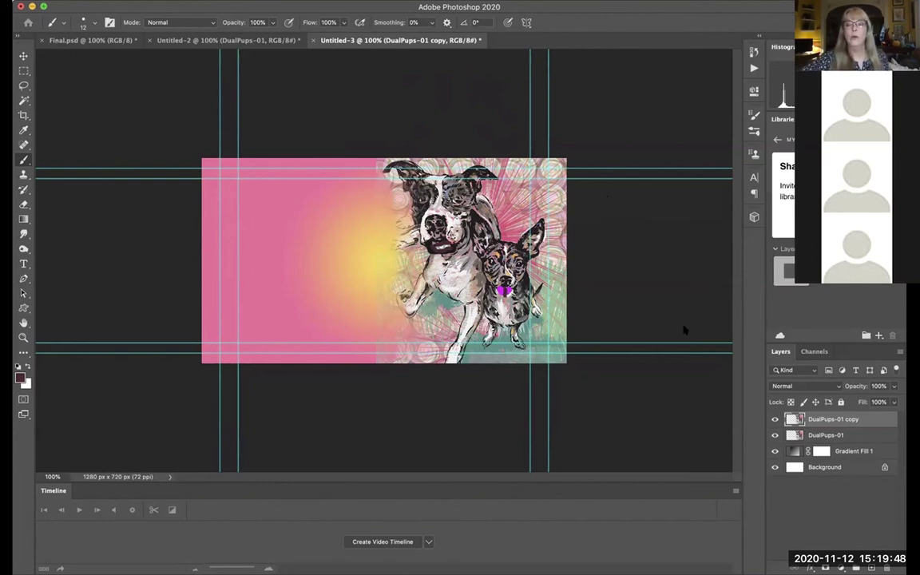
pyautogui.press('h')
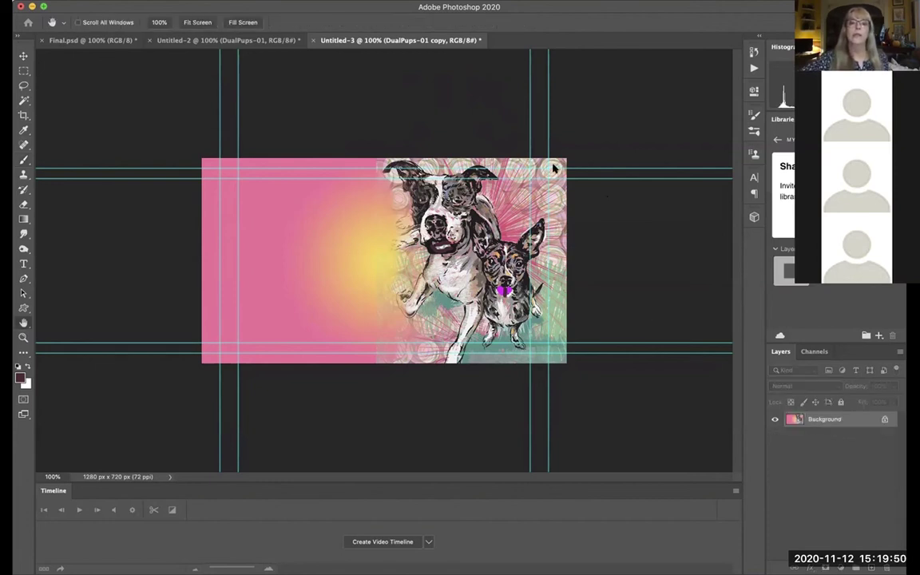
pyautogui.press('b')
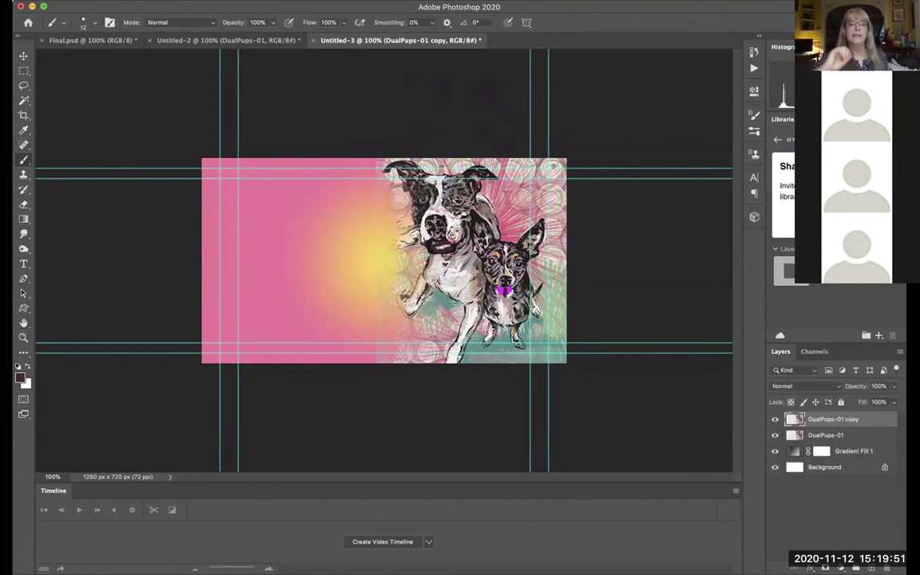
# Step: Duplicate the unpainted DualPups-01 layer and move the original above both copies in the layer stack
pyautogui.click(817, 436)
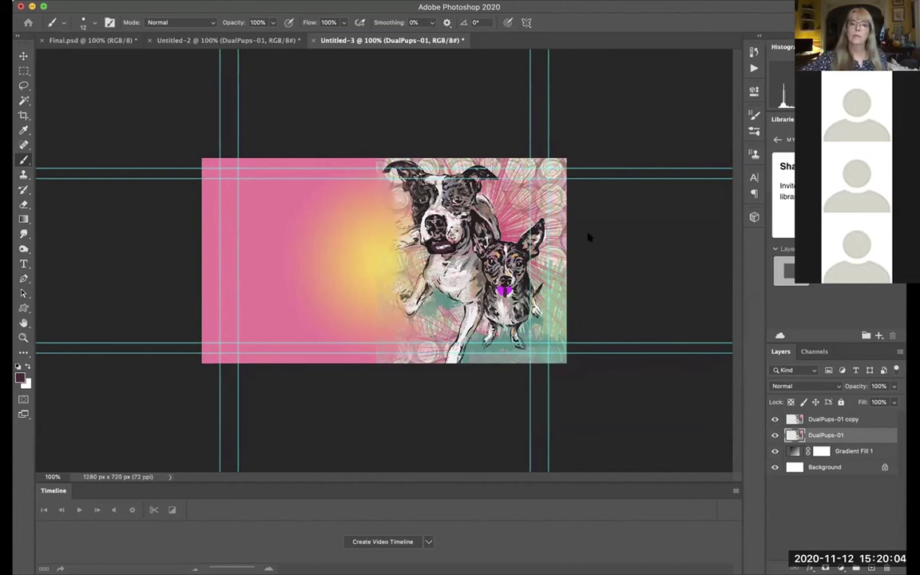
pyautogui.press('super+j')
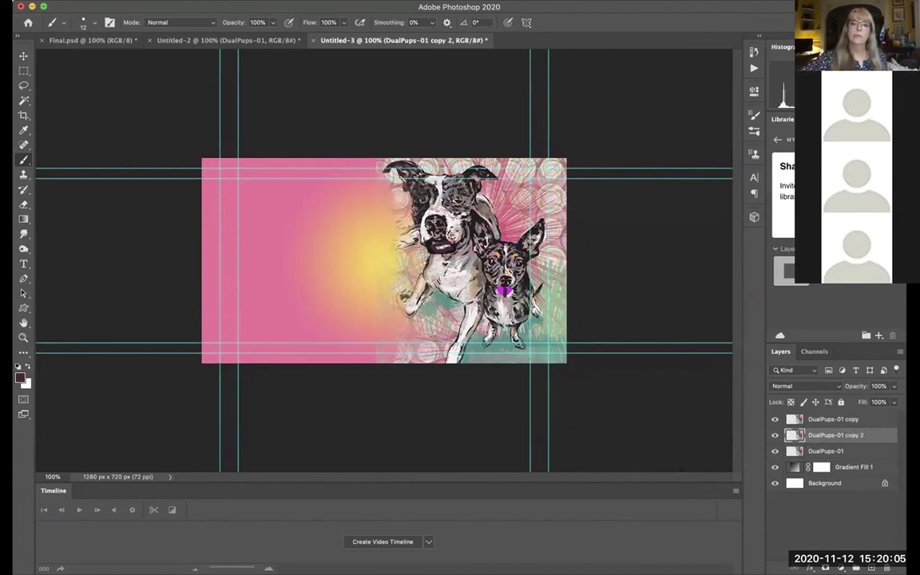
pyautogui.doubleClick(839, 451)
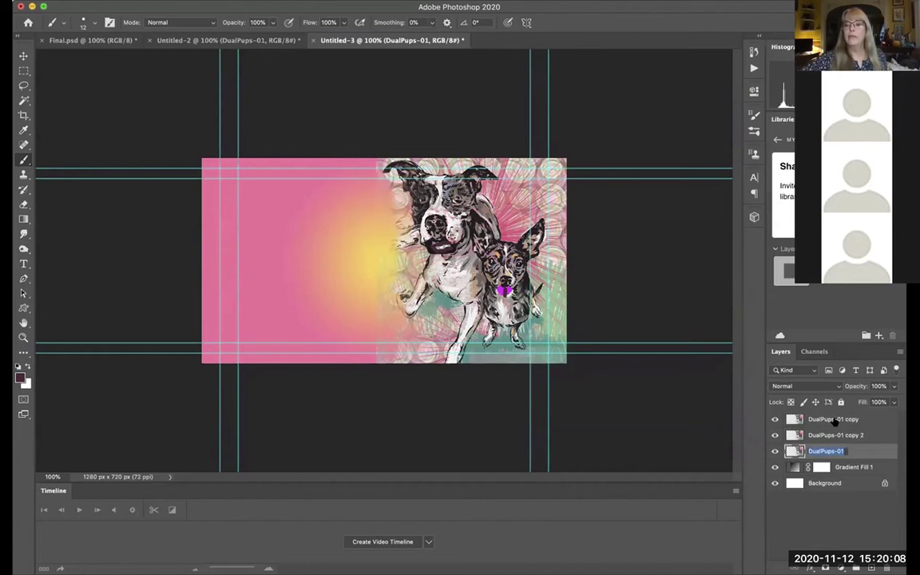
pyautogui.press('Return')
pyautogui.moveTo(848, 448); pyautogui.dragTo(854, 415)
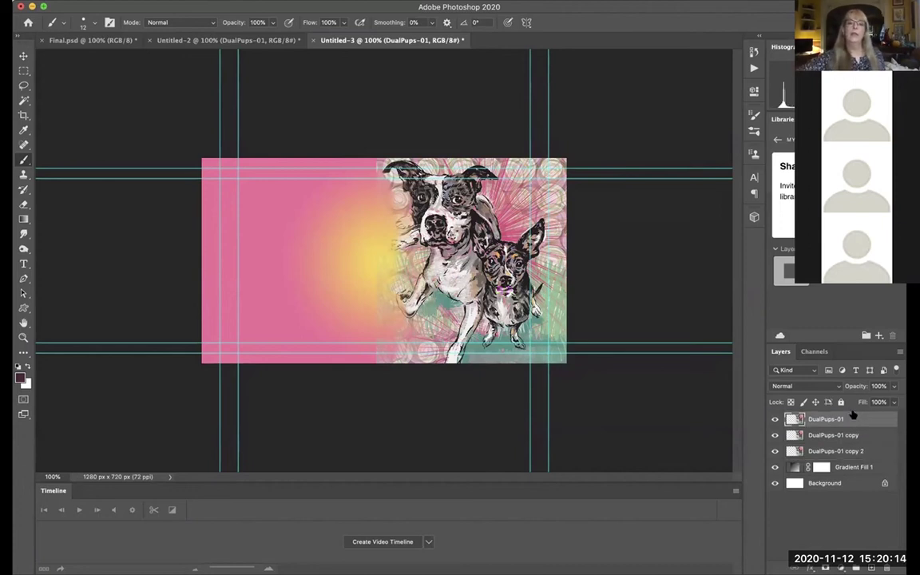
# Step: Toggle the DualPups-01 layer's visibility repeatedly to compare the closed mouths with the painted ones
pyautogui.click(775, 421)
pyautogui.click(774, 421)
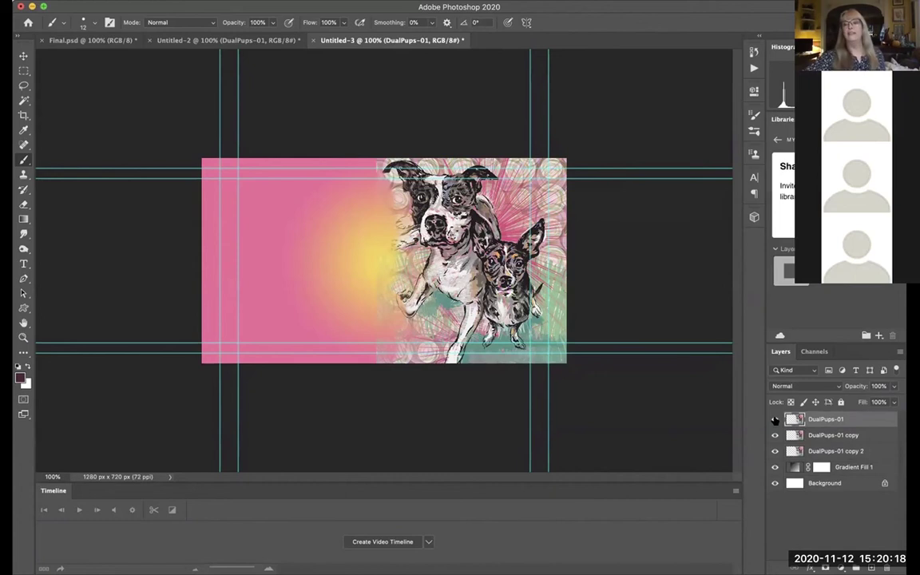
pyautogui.click(774, 421)
pyautogui.click(774, 421)
pyautogui.click(774, 421)
pyautogui.click(774, 421)
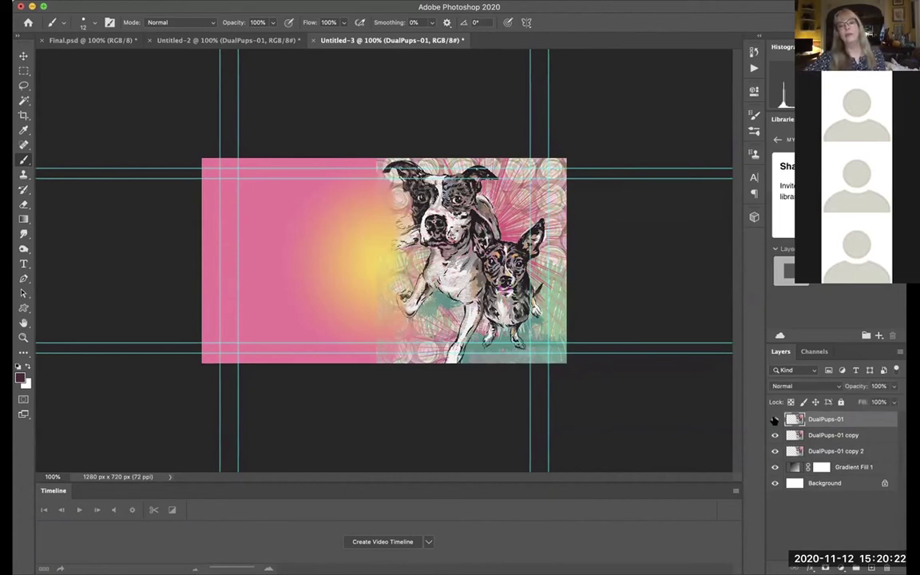
pyautogui.click(774, 421)
pyautogui.click(774, 421)
pyautogui.click(774, 421)
pyautogui.click(775, 421)
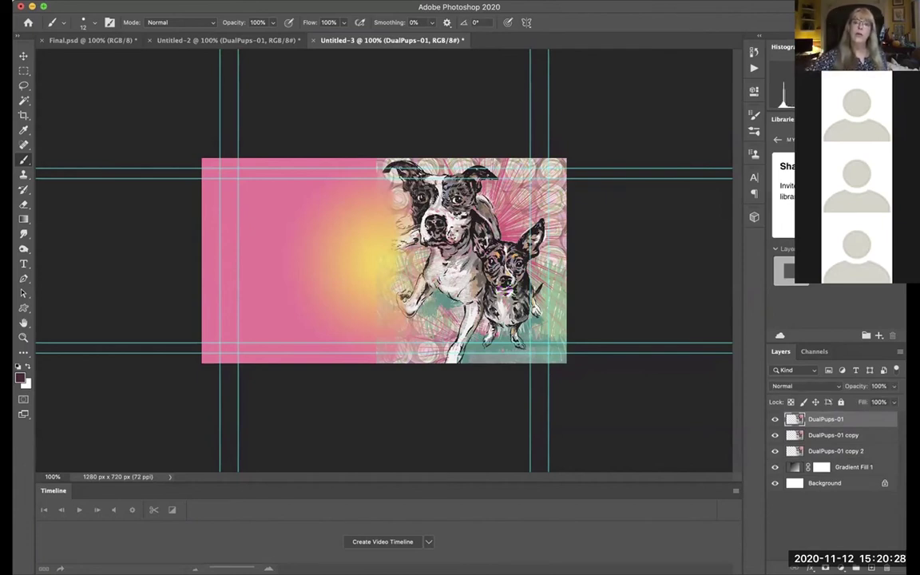
# Step: Paint a white thought bubble with two smaller trailing bubbles on the DualPups-01 layer beside the large dog, using a 62 px brush
pyautogui.click(829, 435)
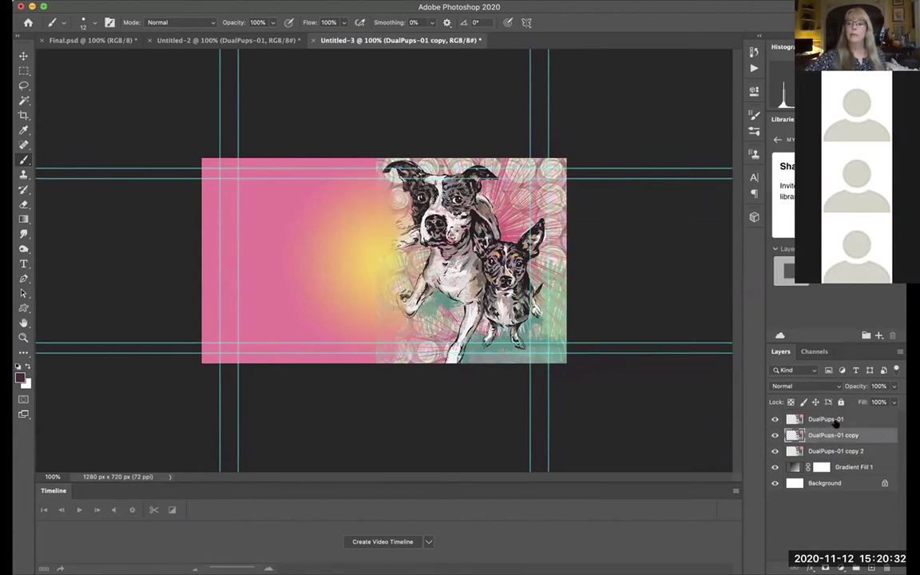
pyautogui.click(834, 421)
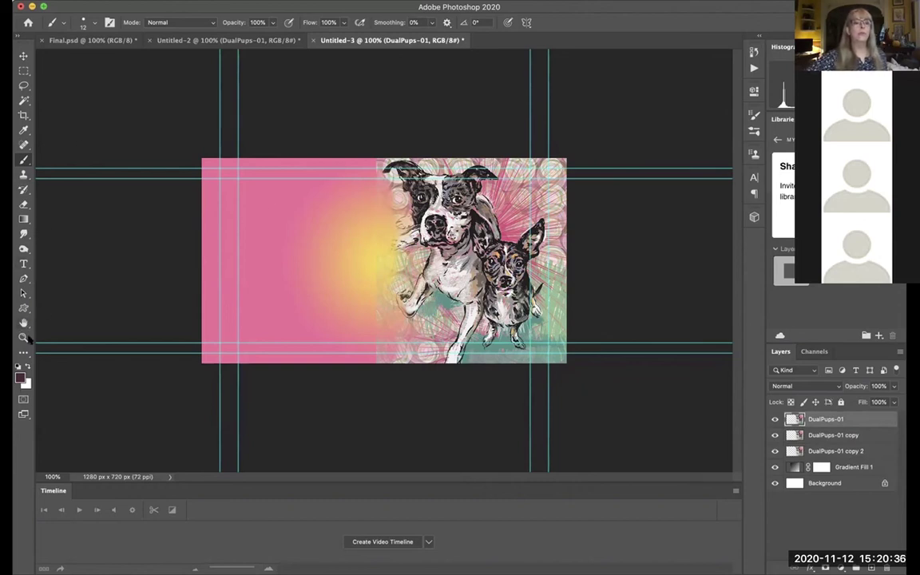
pyautogui.click(29, 364)
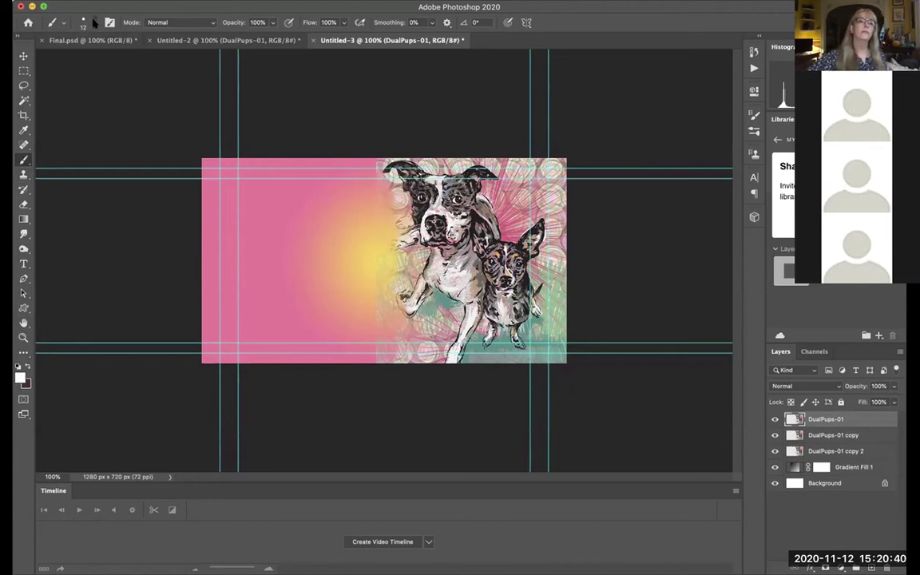
pyautogui.moveTo(79, 63); pyautogui.dragTo(90, 63)
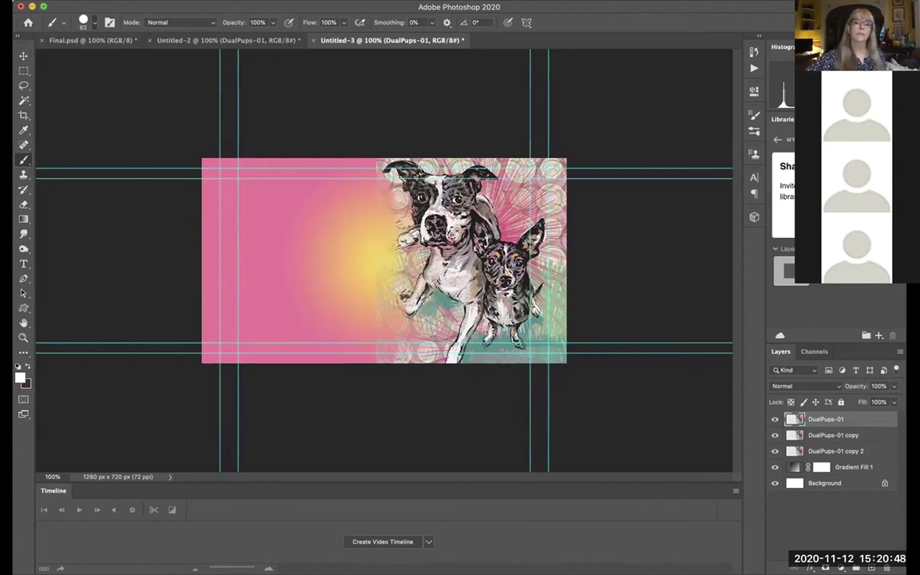
pyautogui.click(407, 245)
pyautogui.click(378, 248)
pyautogui.click(352, 232)
pyautogui.moveTo(344, 216)
pyautogui.mouseDown()
pyautogui.moveTo(321, 196)
pyautogui.moveTo(267, 183)
pyautogui.moveTo(225, 229)
pyautogui.moveTo(226, 256)
pyautogui.moveTo(260, 281)
pyautogui.moveTo(279, 315)
pyautogui.moveTo(317, 319)
pyautogui.moveTo(344, 314)
pyautogui.moveTo(339, 226)
pyautogui.moveTo(258, 201)
pyautogui.moveTo(252, 257)
pyautogui.moveTo(257, 218)
pyautogui.moveTo(285, 234)
pyautogui.moveTo(239, 238)
pyautogui.moveTo(236, 247)
pyautogui.moveTo(260, 214)
pyautogui.moveTo(273, 215)
pyautogui.moveTo(281, 242)
pyautogui.moveTo(292, 213)
pyautogui.moveTo(334, 238)
pyautogui.moveTo(316, 263)
pyautogui.moveTo(271, 279)
pyautogui.moveTo(271, 250)
pyautogui.moveTo(308, 256)
pyautogui.moveTo(303, 295)
pyautogui.moveTo(303, 283)
pyautogui.moveTo(298, 305)
pyautogui.moveTo(280, 306)
pyautogui.moveTo(335, 309)
pyautogui.moveTo(314, 298)
pyautogui.moveTo(291, 316)
pyautogui.moveTo(327, 272)
pyautogui.moveTo(300, 245)
pyautogui.moveTo(294, 251)
pyautogui.moveTo(323, 262)
pyautogui.moveTo(304, 315)
pyautogui.moveTo(254, 192)
pyautogui.moveTo(237, 195)
pyautogui.moveTo(241, 221)
pyautogui.mouseUp()
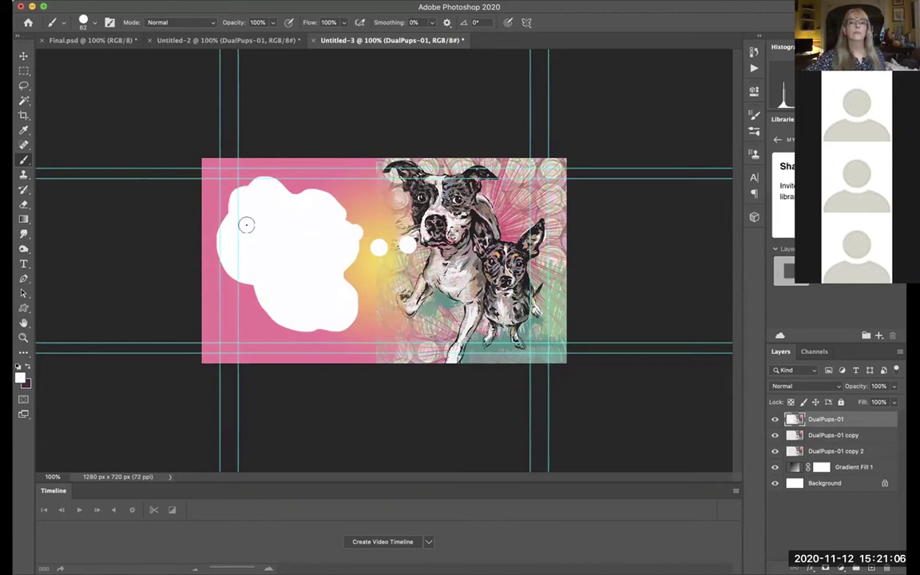
pyautogui.moveTo(241, 286)
pyautogui.mouseDown()
pyautogui.moveTo(267, 307)
pyautogui.moveTo(282, 288)
pyautogui.moveTo(252, 277)
pyautogui.moveTo(268, 285)
pyautogui.moveTo(252, 288)
pyautogui.moveTo(275, 324)
pyautogui.moveTo(294, 332)
pyautogui.moveTo(308, 302)
pyautogui.mouseUp()
pyautogui.moveTo(307, 245)
pyautogui.mouseDown()
pyautogui.moveTo(338, 234)
pyautogui.moveTo(352, 220)
pyautogui.moveTo(311, 200)
pyautogui.mouseUp()
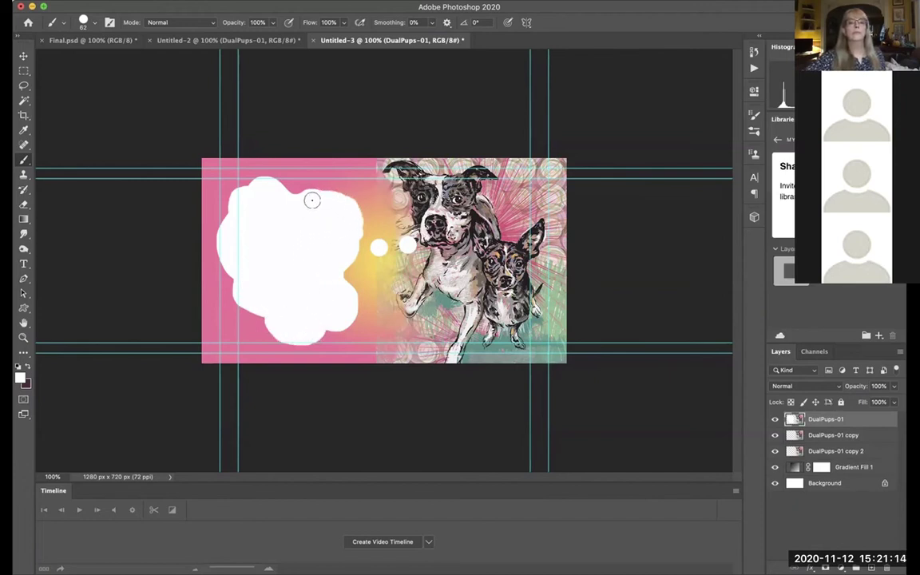
pyautogui.moveTo(378, 247)
pyautogui.mouseDown()
pyautogui.moveTo(370, 242)
pyautogui.moveTo(376, 247)
pyautogui.mouseUp()
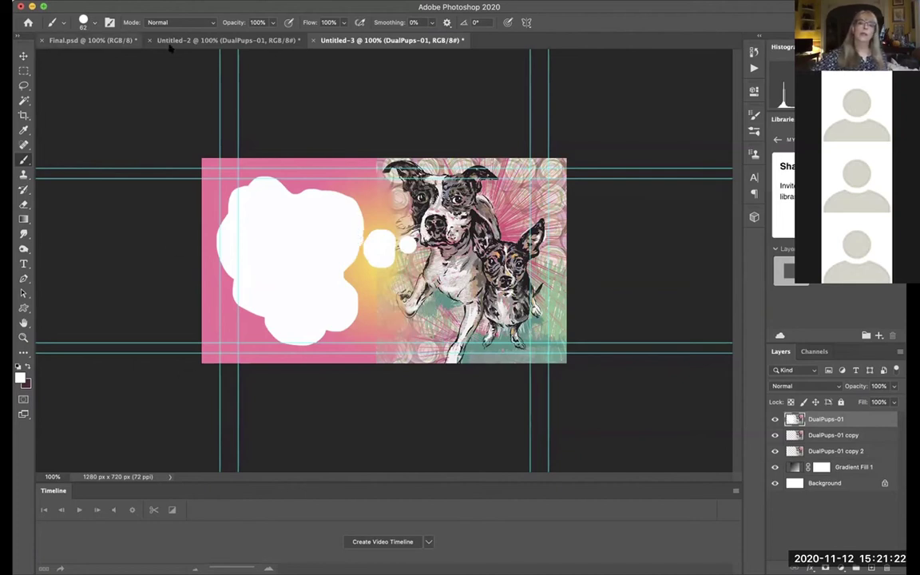
# Step: Set the Type tool to a black text colour and the Arial Rounded MT Bold font
pyautogui.click(23, 264)
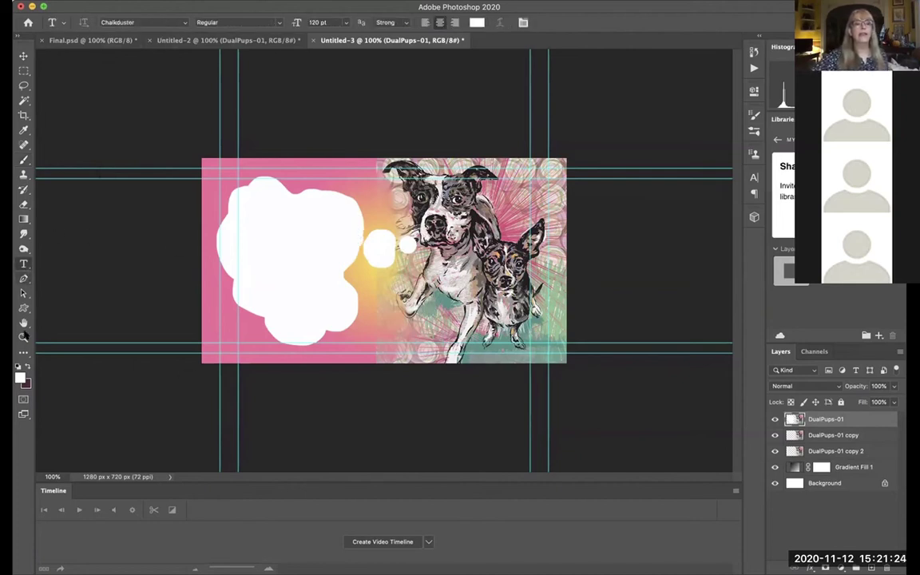
pyautogui.press('i')
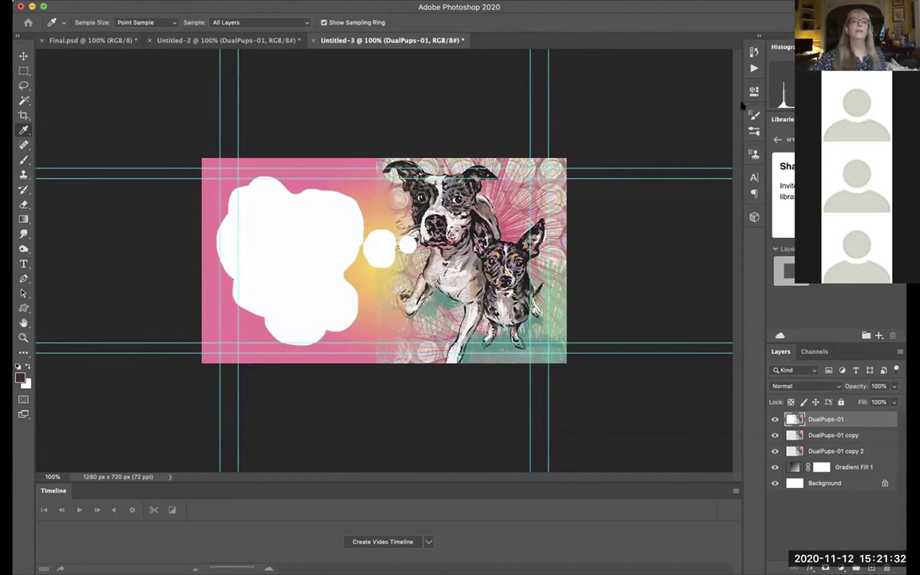
pyautogui.press('t')
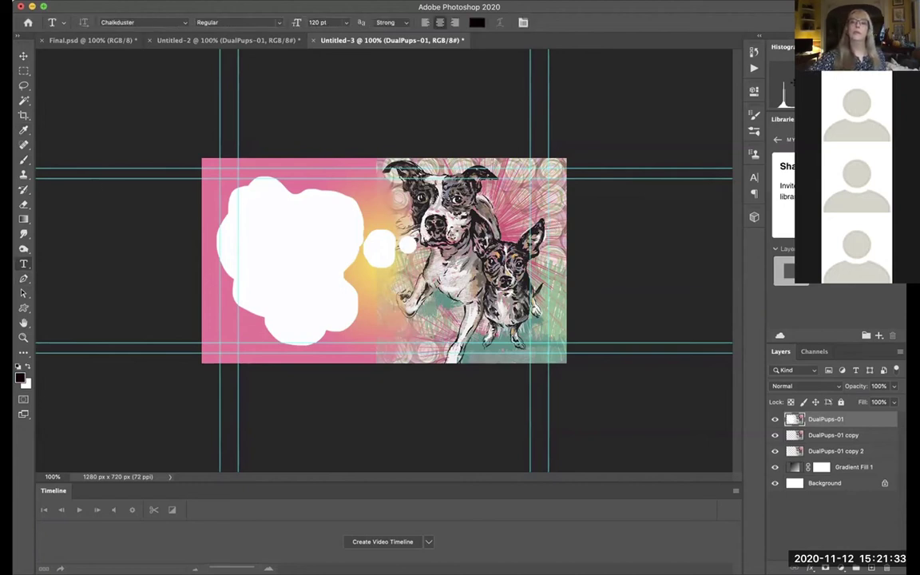
pyautogui.click(184, 20)
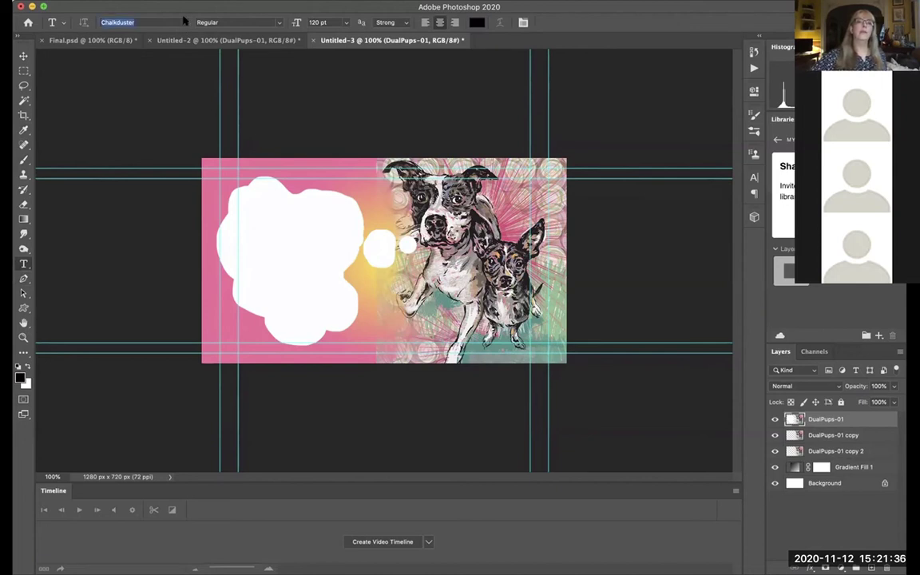
pyautogui.write('Arial Rounded MT Bold')
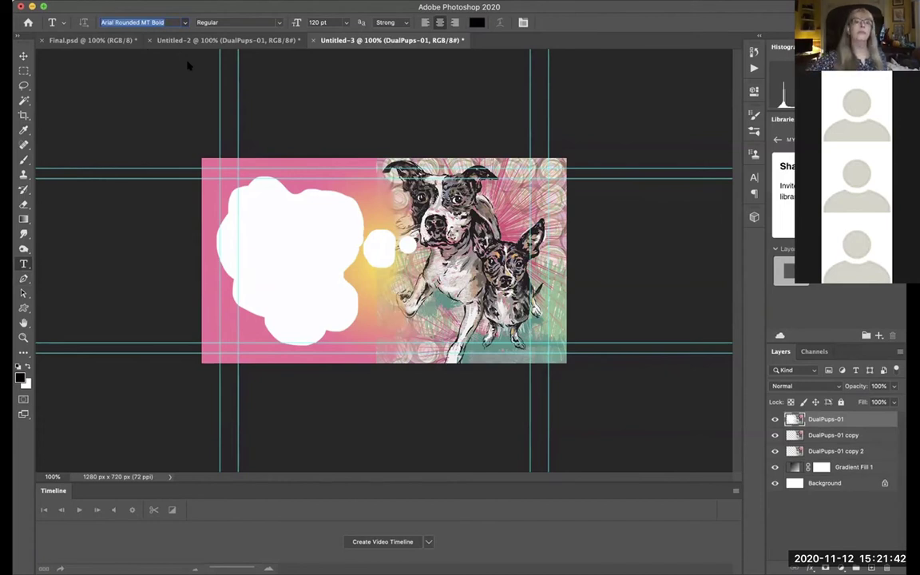
pyautogui.press('Return')
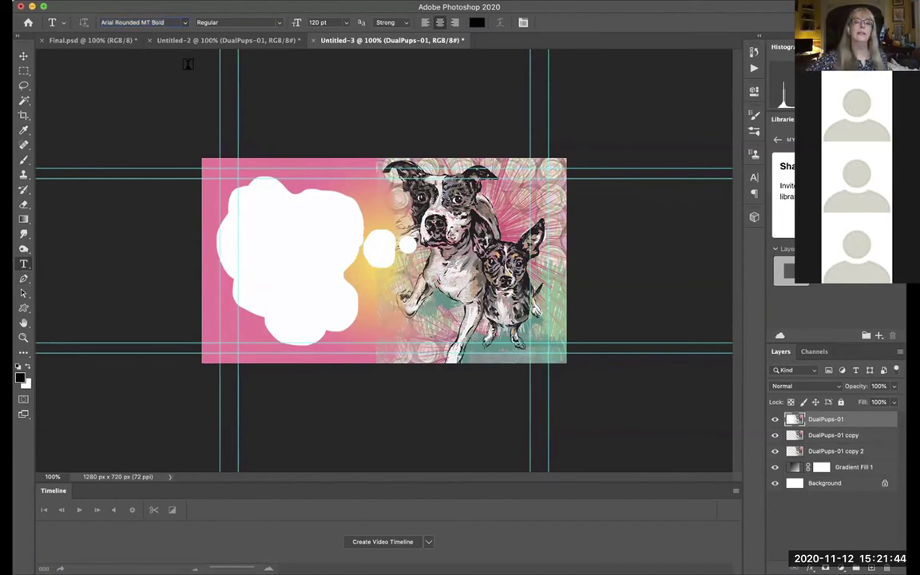
pyautogui.click(775, 419)
pyautogui.click(775, 420)
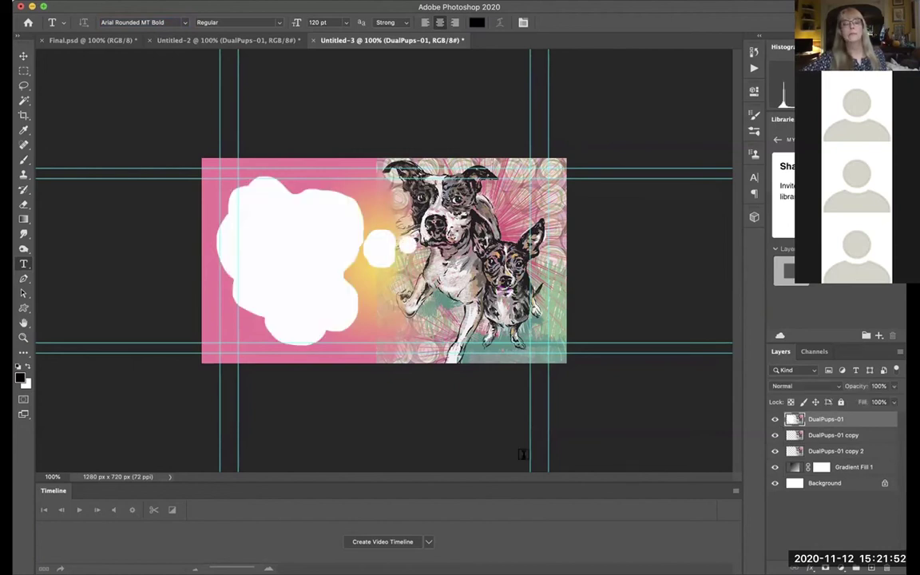
# Step: Add placeholder text "Lorem Ipsum" at 48 pt and move it inside the upper part of the thought bubble
pyautogui.click(241, 225)
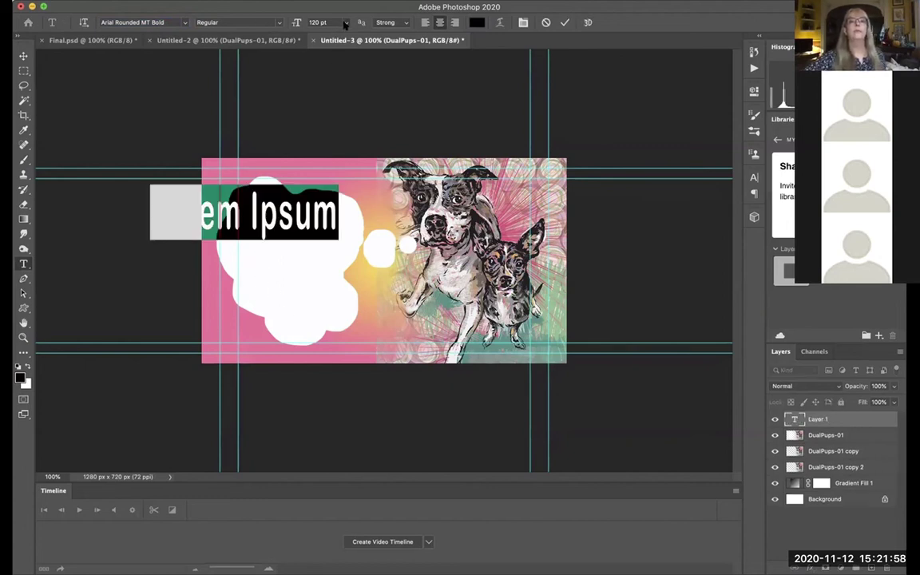
pyautogui.press('super+z')
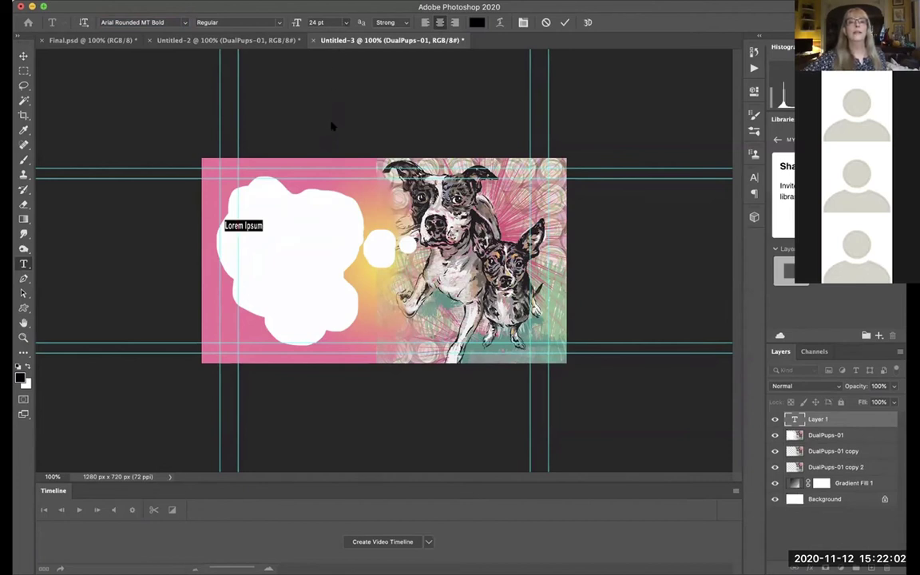
pyautogui.press('super+shift+z')
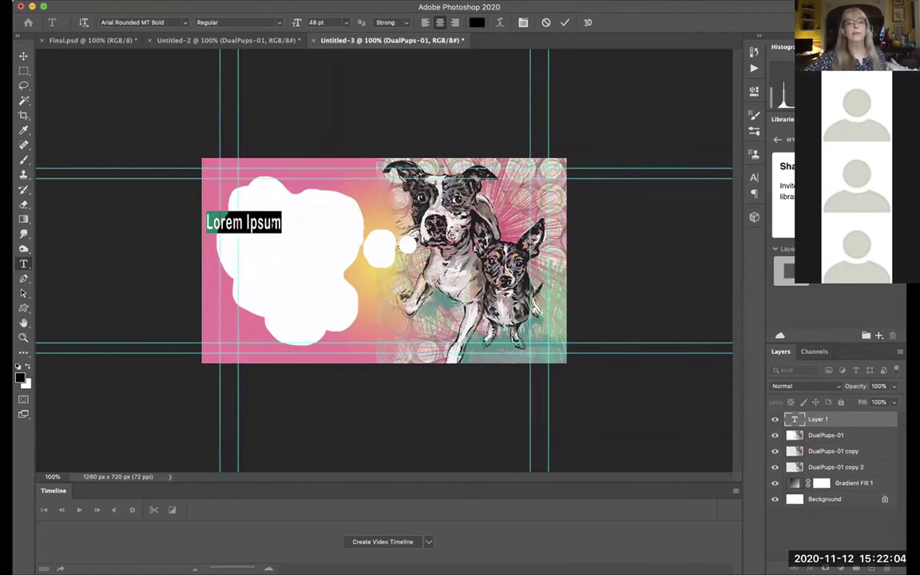
pyautogui.click(23, 55)
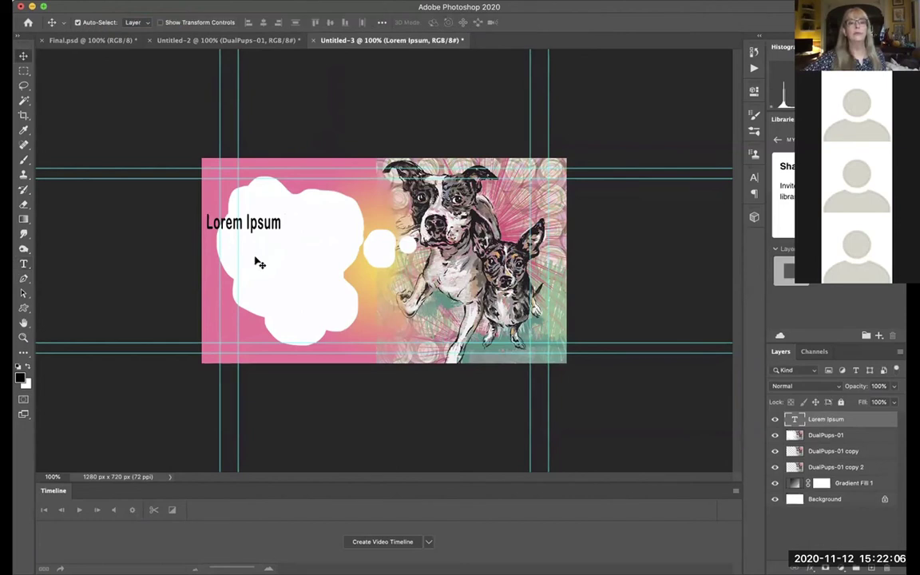
pyautogui.moveTo(258, 226); pyautogui.dragTo(301, 228)
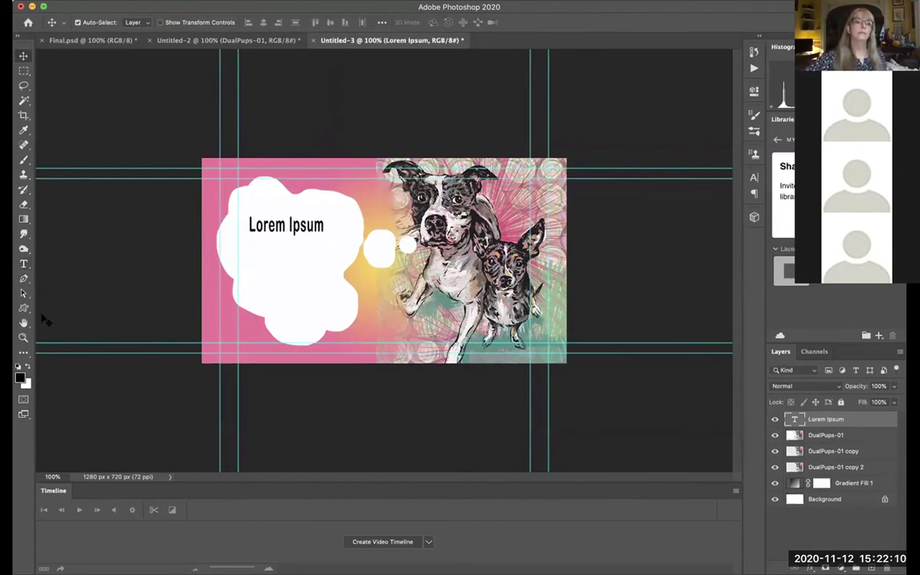
# Step: Replace the "Lorem Ipsum" placeholder in the thought bubble with "I was adopted as a big brother to a Chihuahua."
pyautogui.click(23, 263)
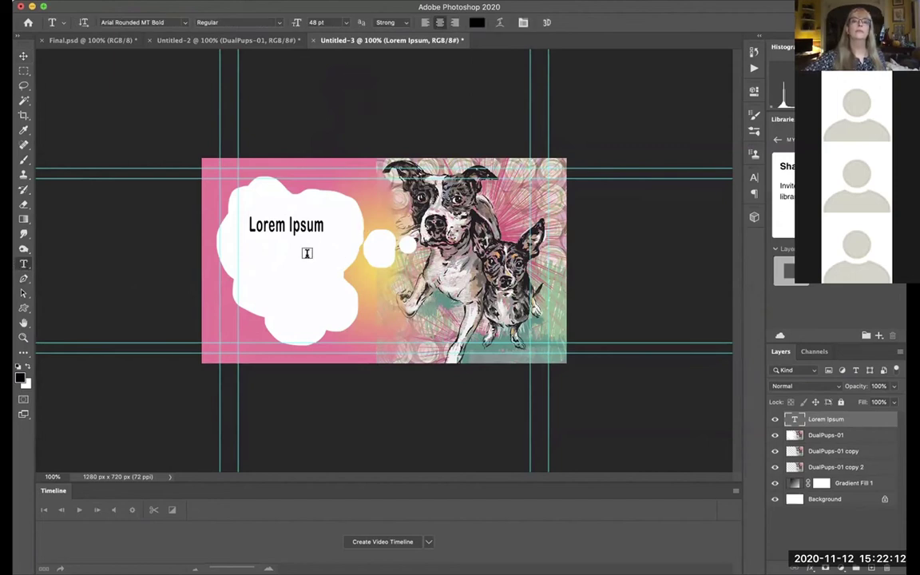
pyautogui.moveTo(322, 226); pyautogui.dragTo(239, 226)
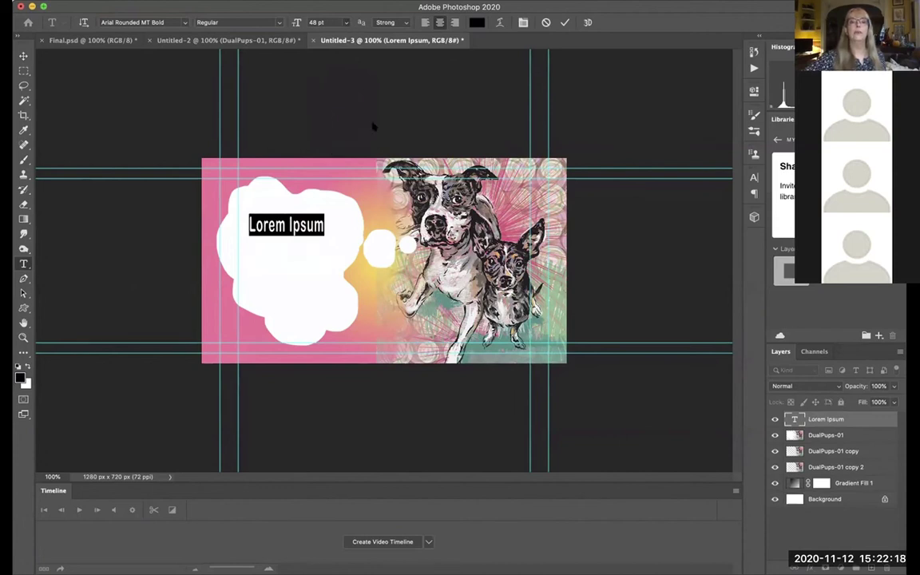
pyautogui.moveTo(325, 226); pyautogui.dragTo(247, 227)
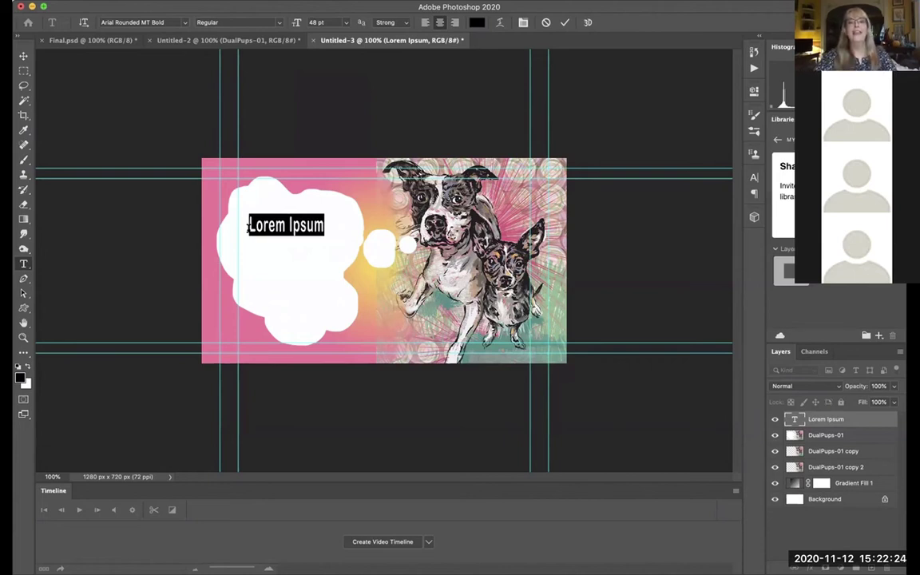
pyautogui.write('I was ')
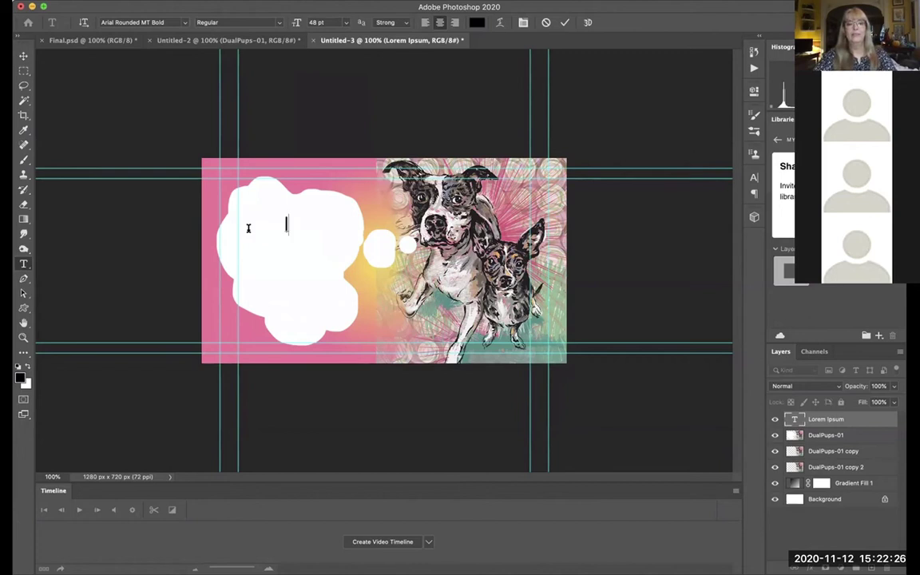
pyautogui.write('a')
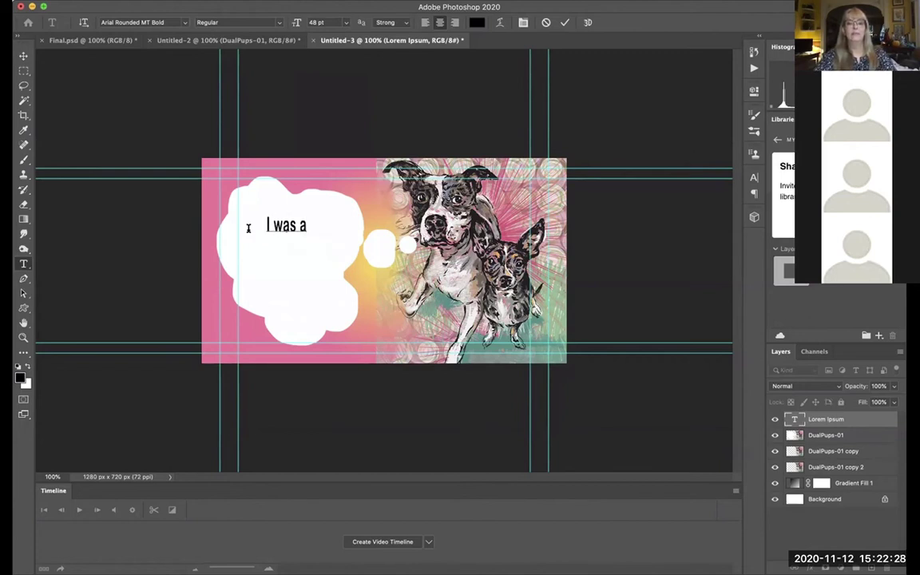
pyautogui.write('dopted ')
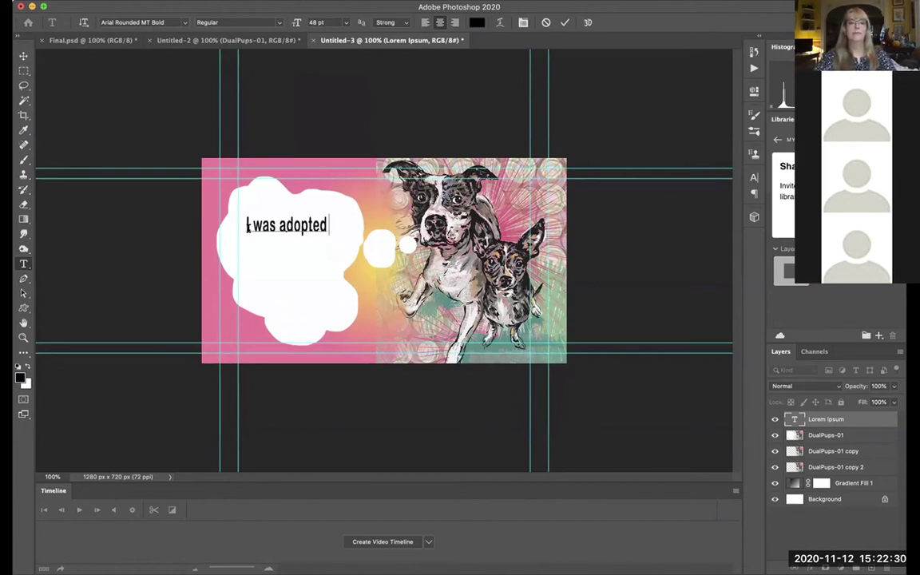
pyautogui.write('as as')
pyautogui.press('Return')
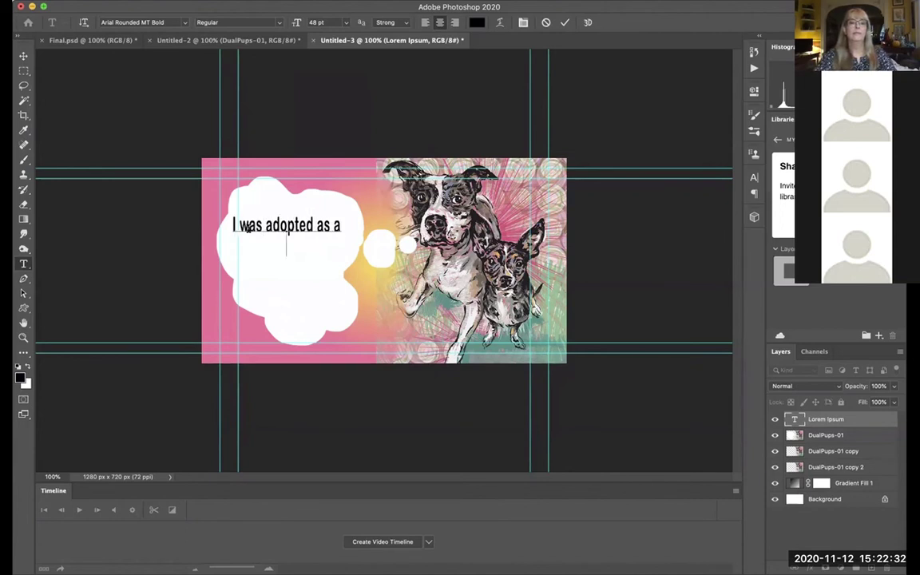
pyautogui.write('big ro')
pyautogui.press('BackSpace')
pyautogui.press('BackSpace')
pyautogui.write('brother')
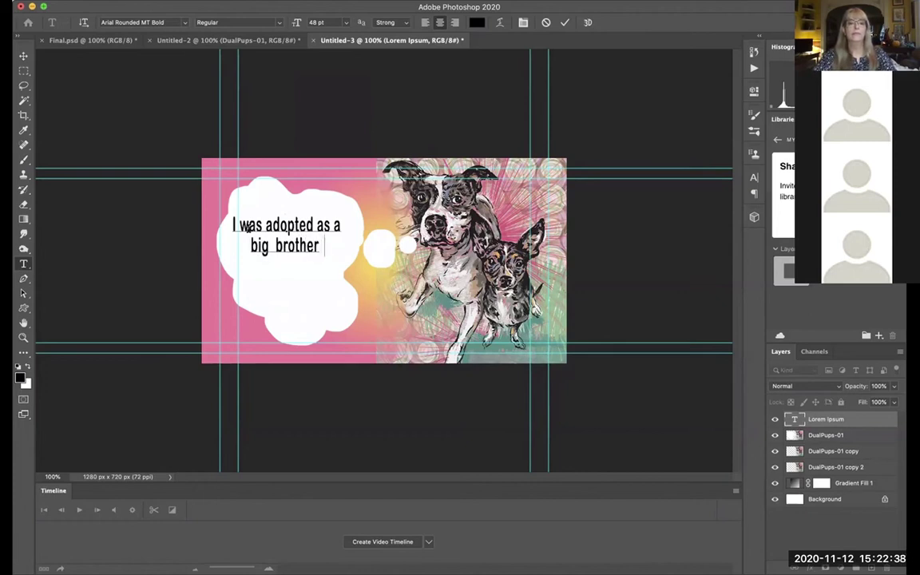
pyautogui.write(' toa')
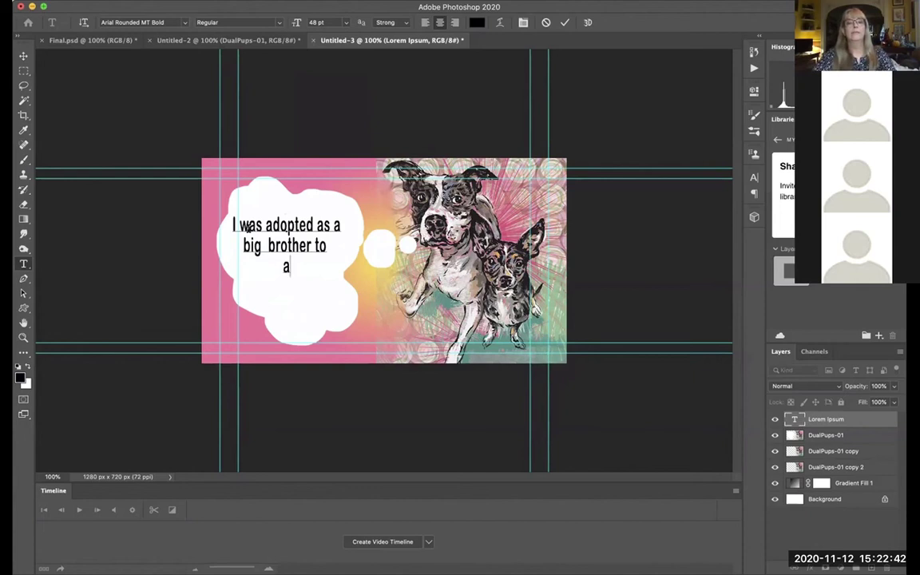
pyautogui.write(' Chihua')
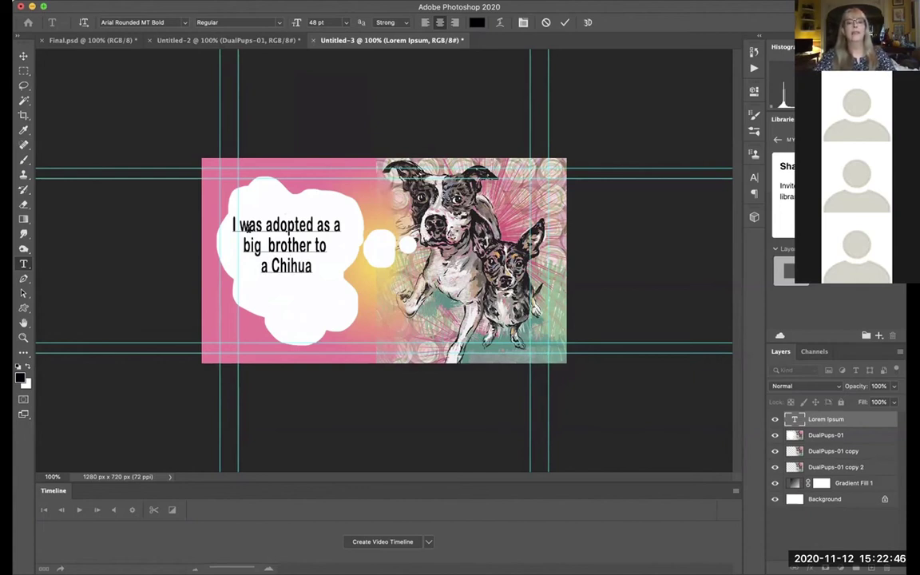
pyautogui.write('hua')
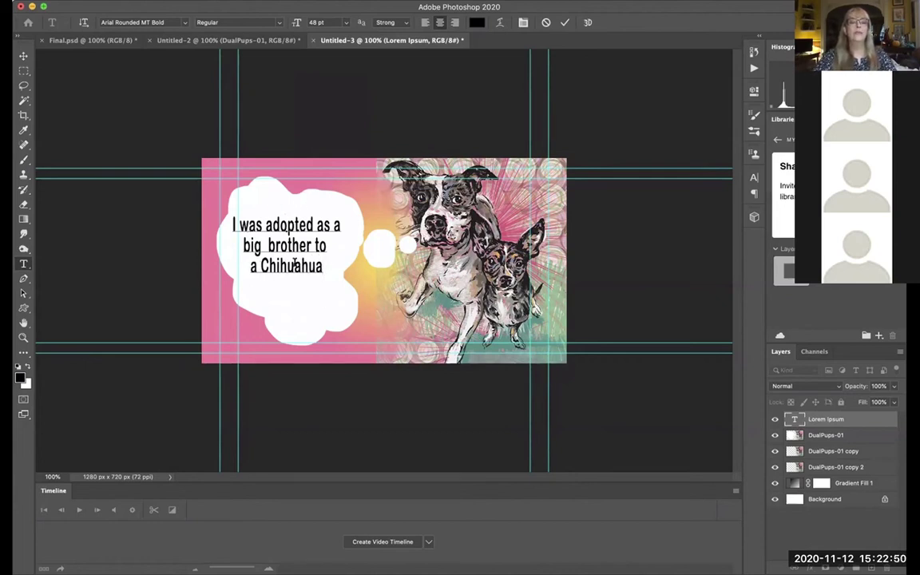
pyautogui.write('. ')
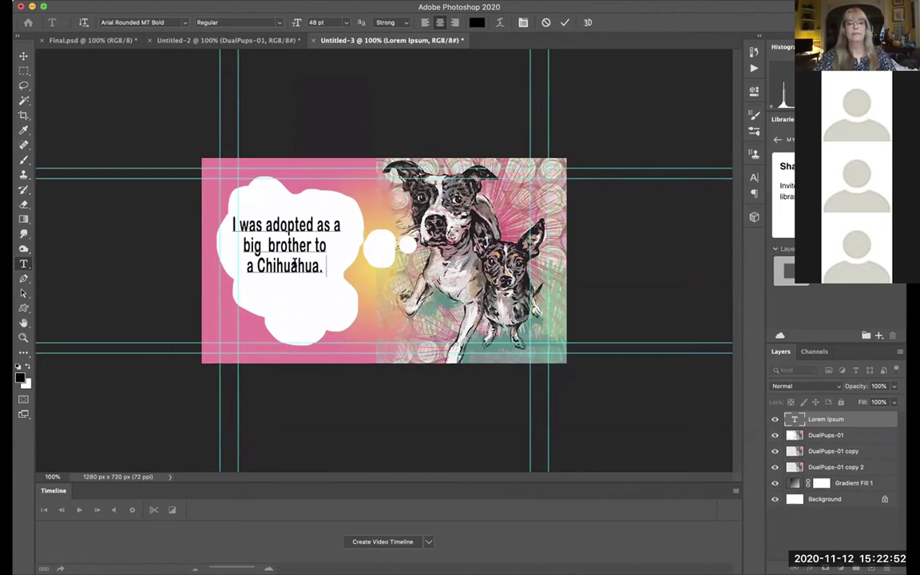
# Step: Continue the bubble text with "My Mom was scared but we are best friends.", starting a new line before "but we are"
pyautogui.write('My Mom w')
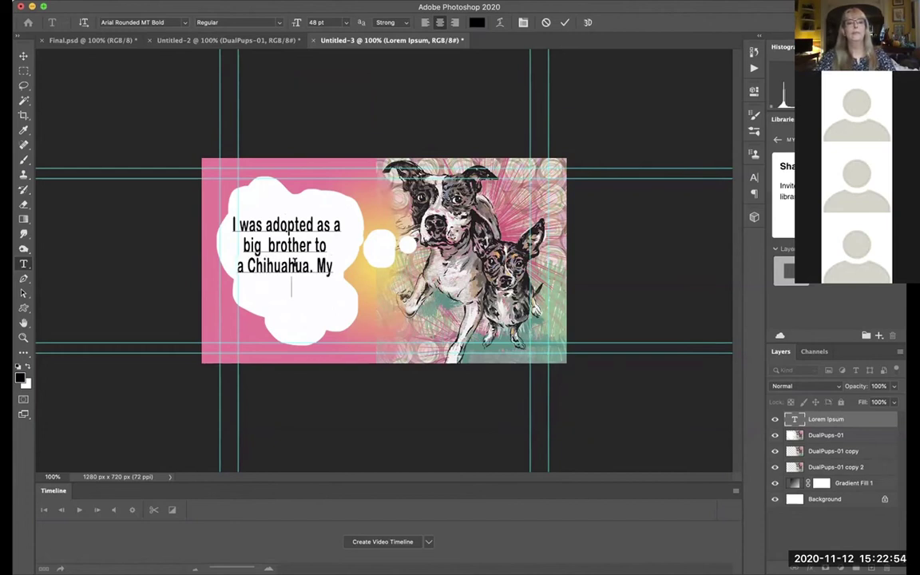
pyautogui.write('as s')
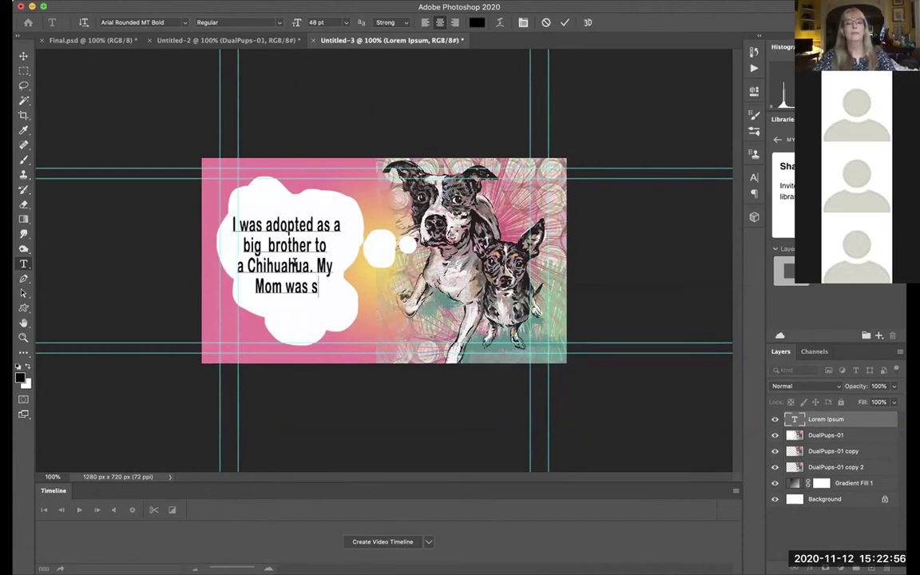
pyautogui.write('card u')
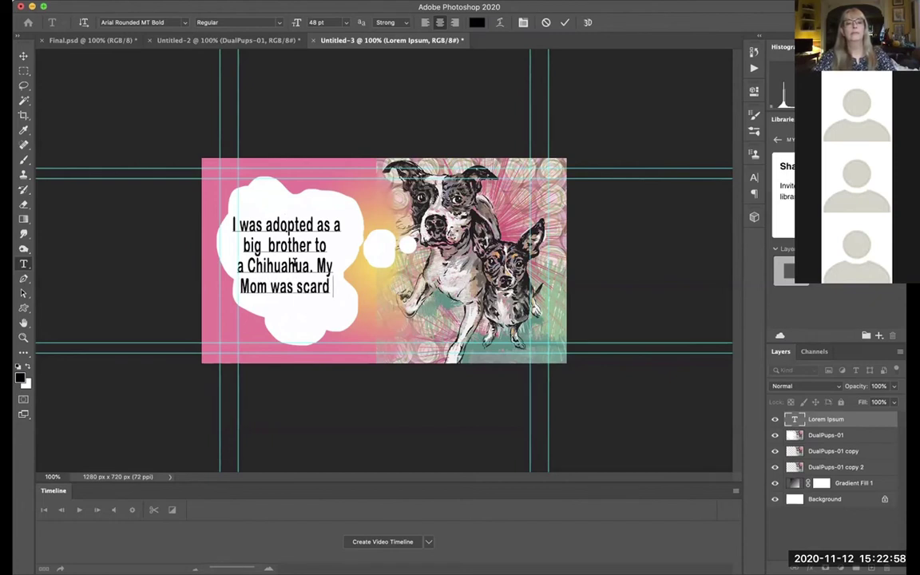
pyautogui.press('BackSpace')
pyautogui.press('BackSpace')
pyautogui.press('BackSpace')
pyautogui.write('ed but')
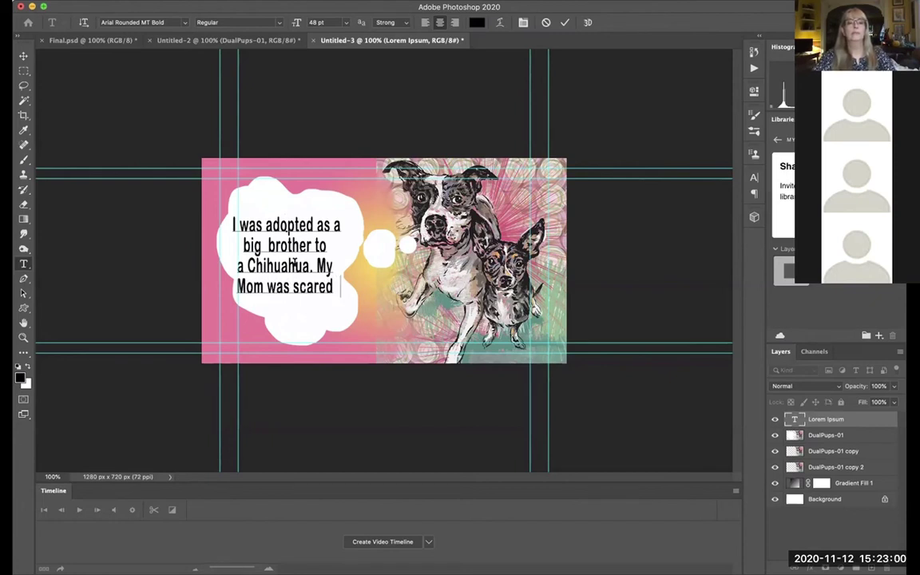
pyautogui.write('w')
pyautogui.press('BackSpace')
pyautogui.press('BackSpace')
pyautogui.press('BackSpace')
pyautogui.press('BackSpace')
pyautogui.press('BackSpace')
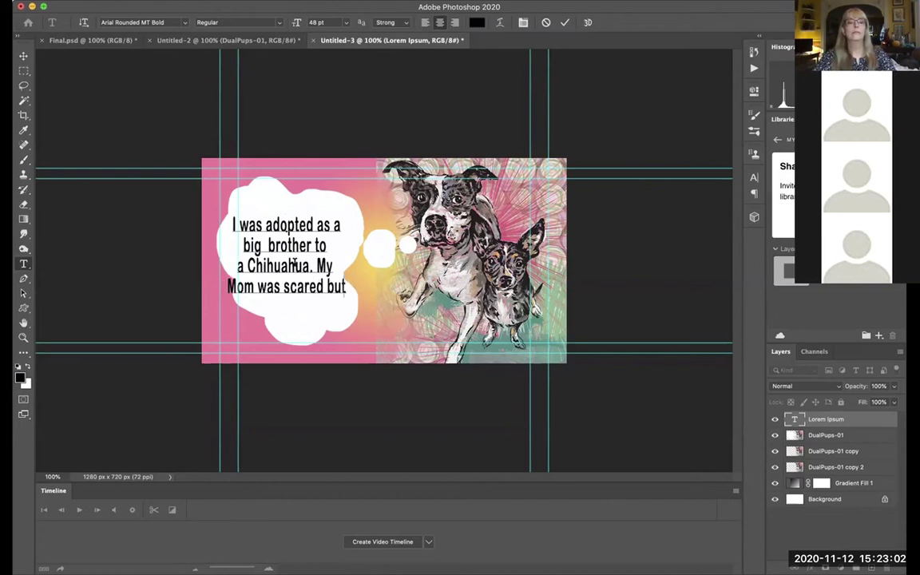
pyautogui.write('but we are')
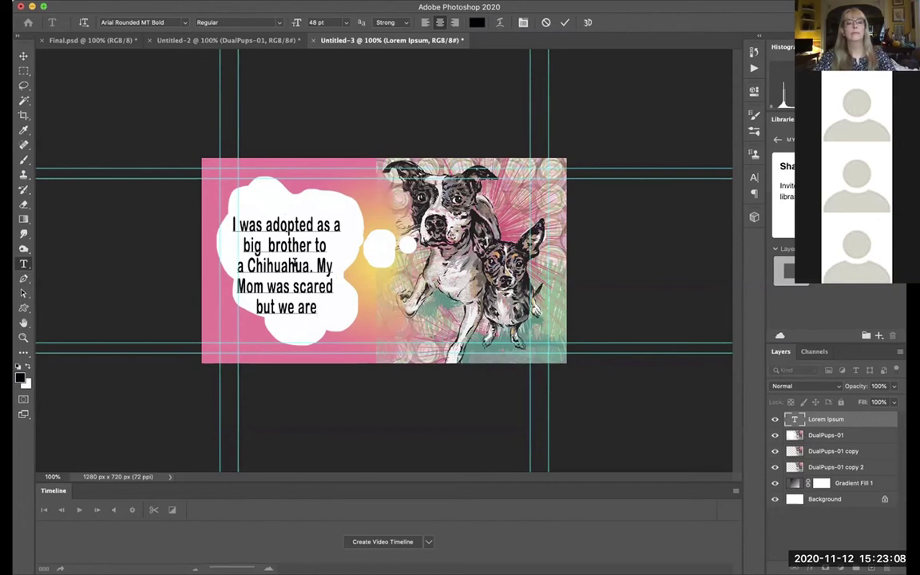
pyautogui.write('best friends.')
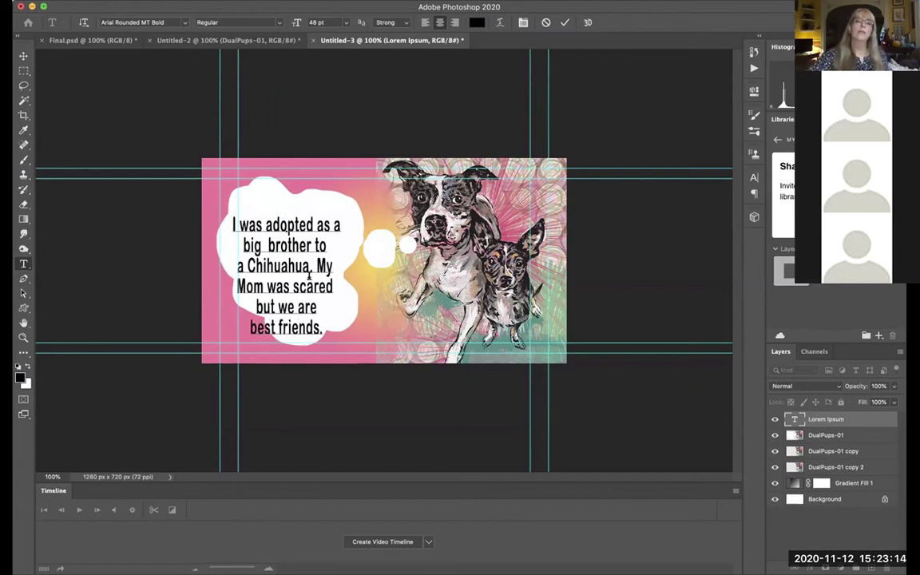
# Step: Commit the text and move it slightly up and to the right to centre it in the thought bubble
pyautogui.moveTo(313, 328); pyautogui.dragTo(215, 215)
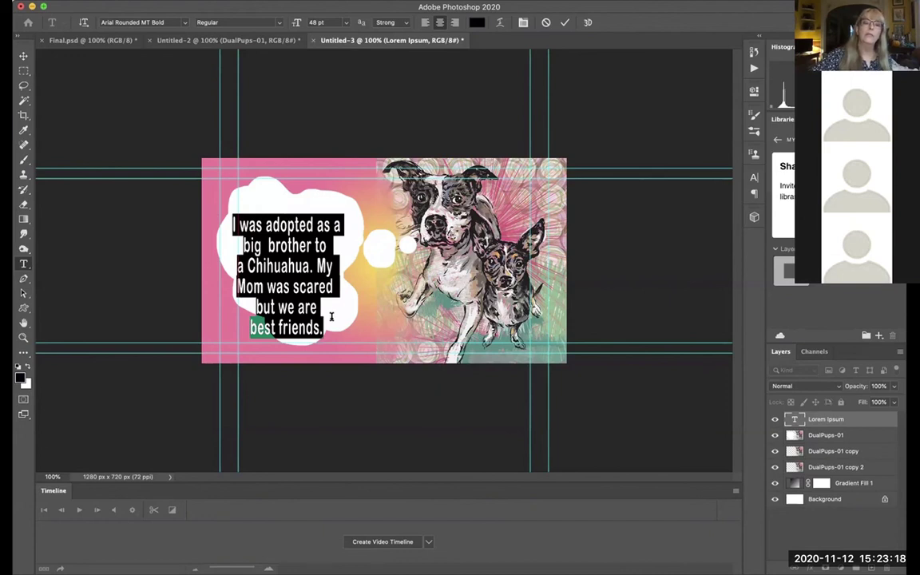
pyautogui.click(300, 285)
pyautogui.click(23, 55)
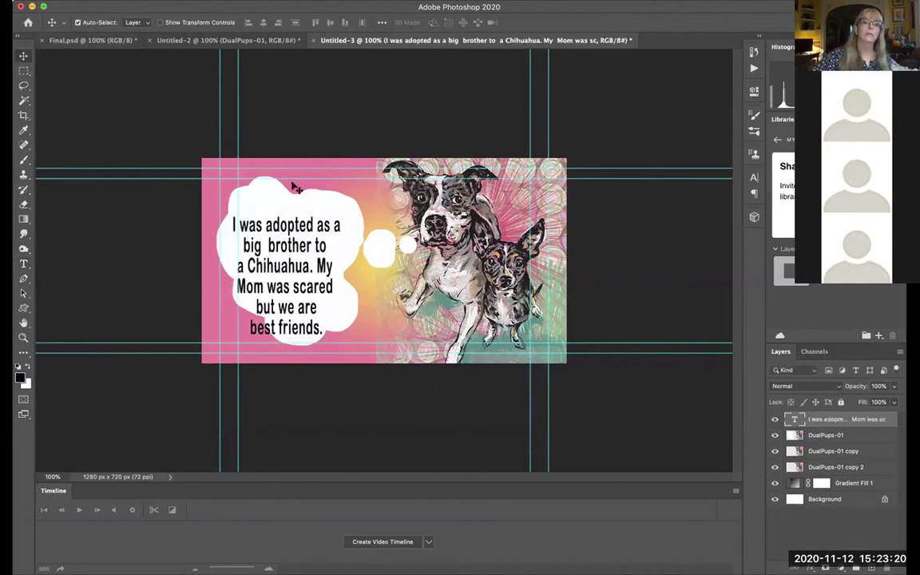
pyautogui.moveTo(302, 226); pyautogui.dragTo(308, 206)
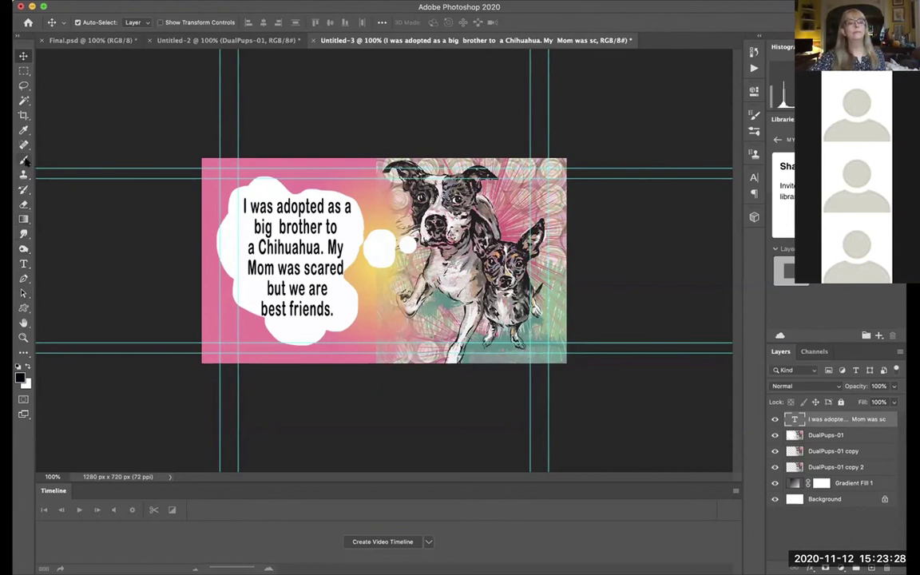
# Step: Set the whole thought-bubble text to 42 pt and commit the edit
pyautogui.click(23, 266)
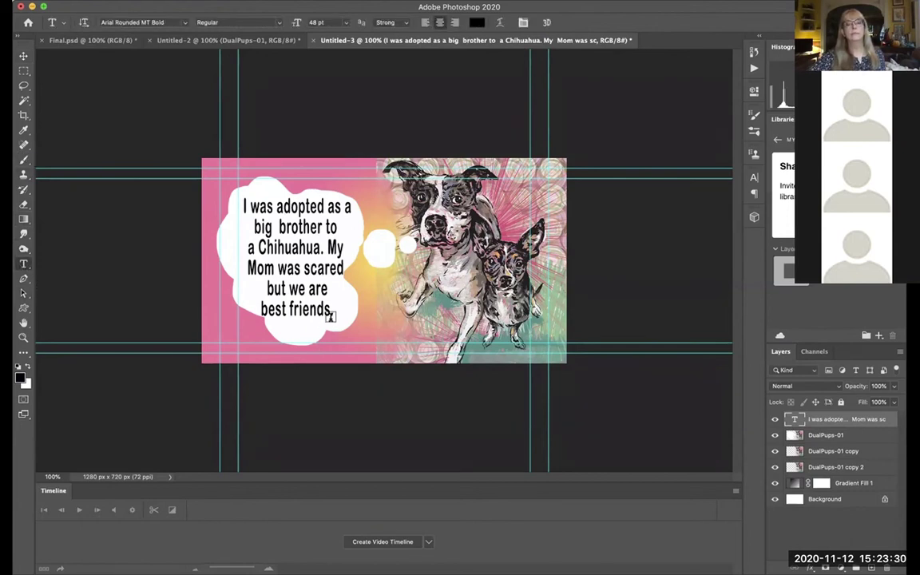
pyautogui.moveTo(334, 311); pyautogui.dragTo(231, 181)
pyautogui.click(316, 23)
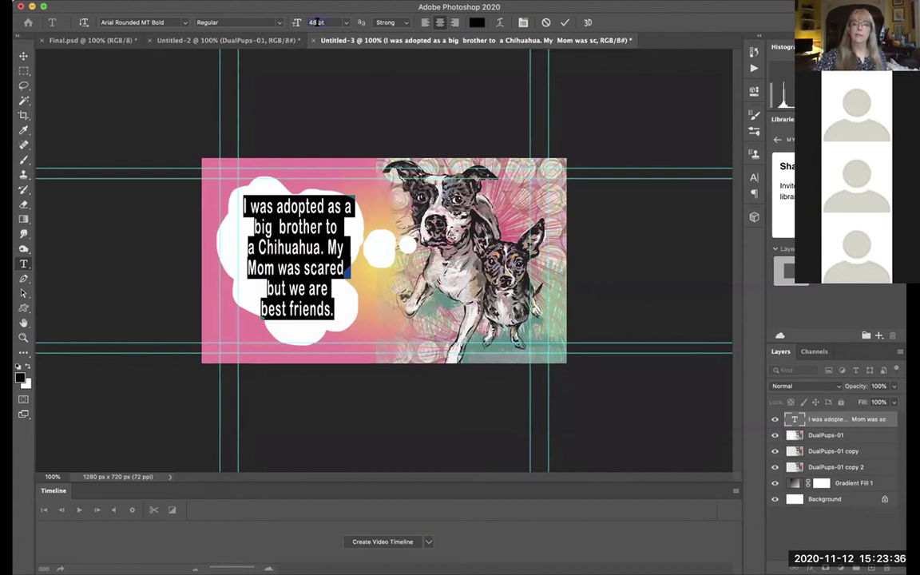
pyautogui.write('4')
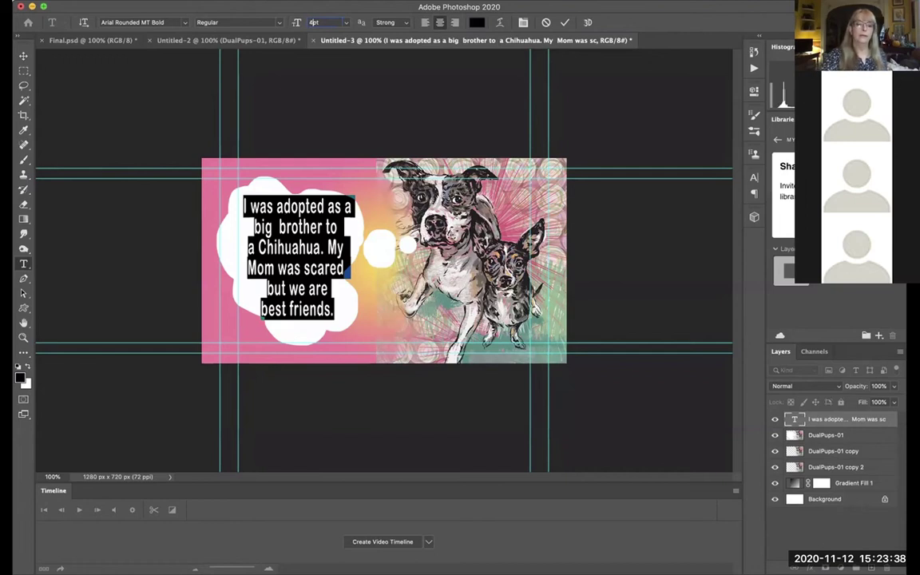
pyautogui.write('2')
pyautogui.press('Return')
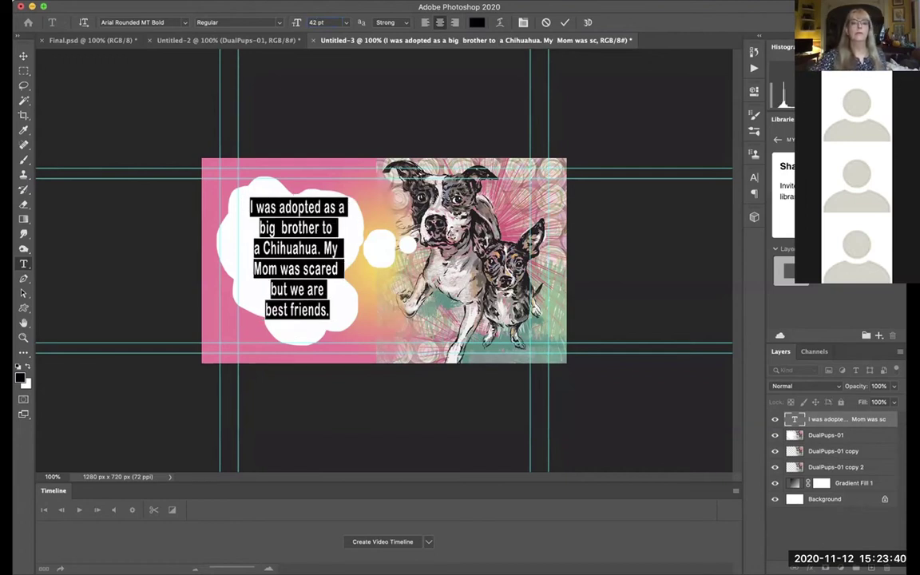
pyautogui.click(340, 314)
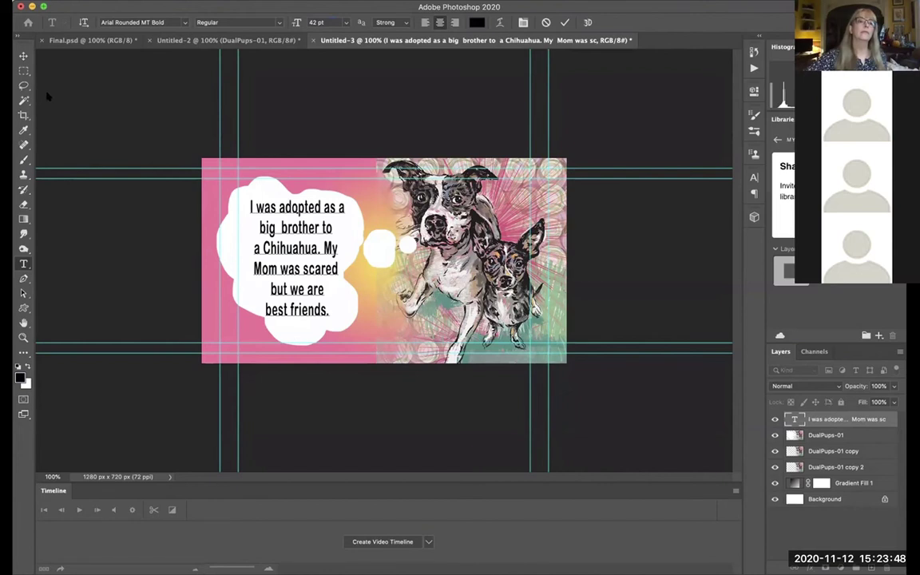
pyautogui.click(431, 446)
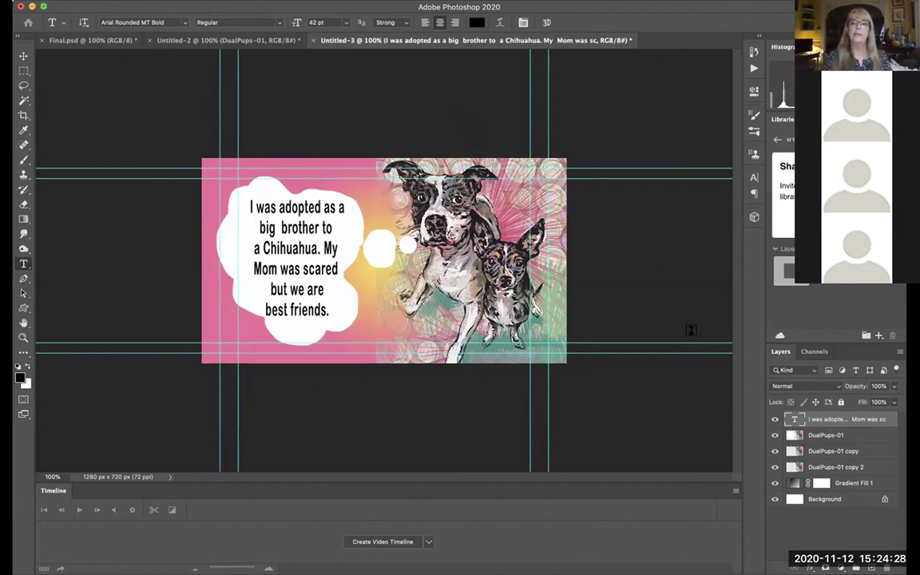
# Step: Save the scene with its layers intact as PinkDogs.psd
pyautogui.press('h')
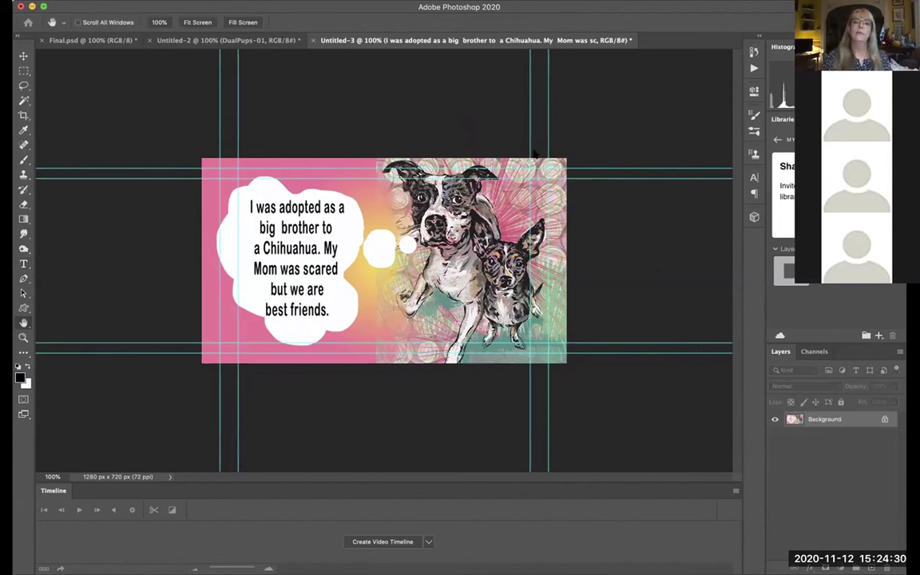
pyautogui.press('super+z')
pyautogui.press('t')
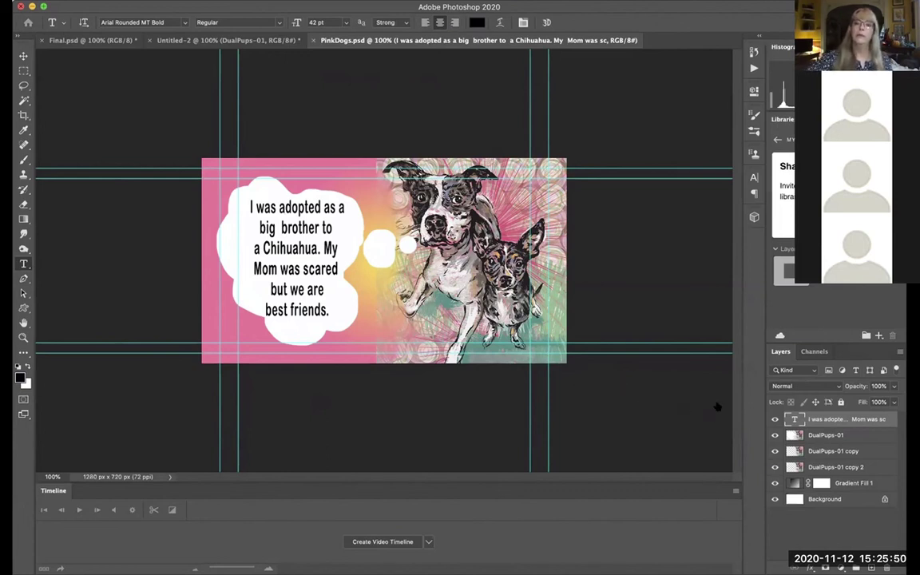
# Step: Stack PinkDogs1.jpg, PinkDogs2.jpg and PinkDogs3.jpg as layers in a new document and create a three-frame animation from the layers
pyautogui.press('super+alt+n')
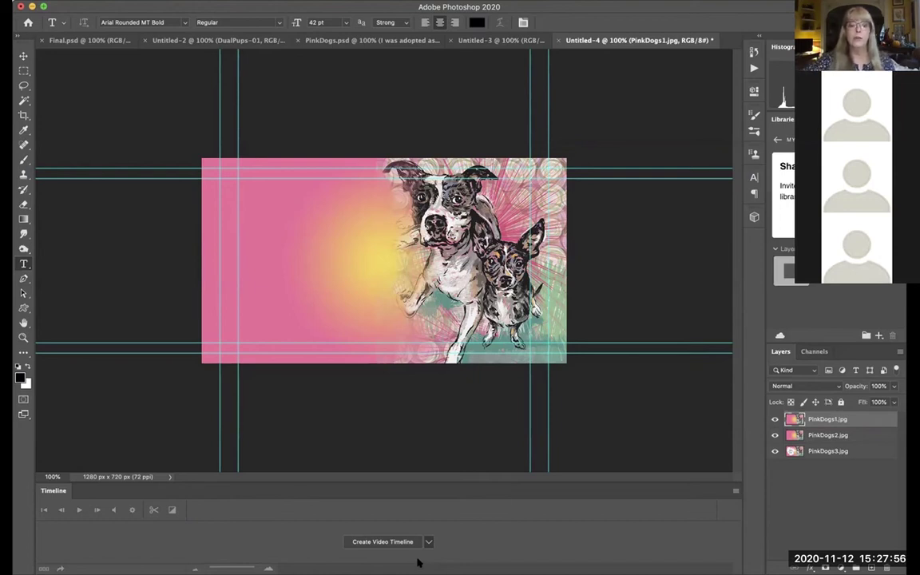
pyautogui.click(428, 542)
pyautogui.click(382, 506)
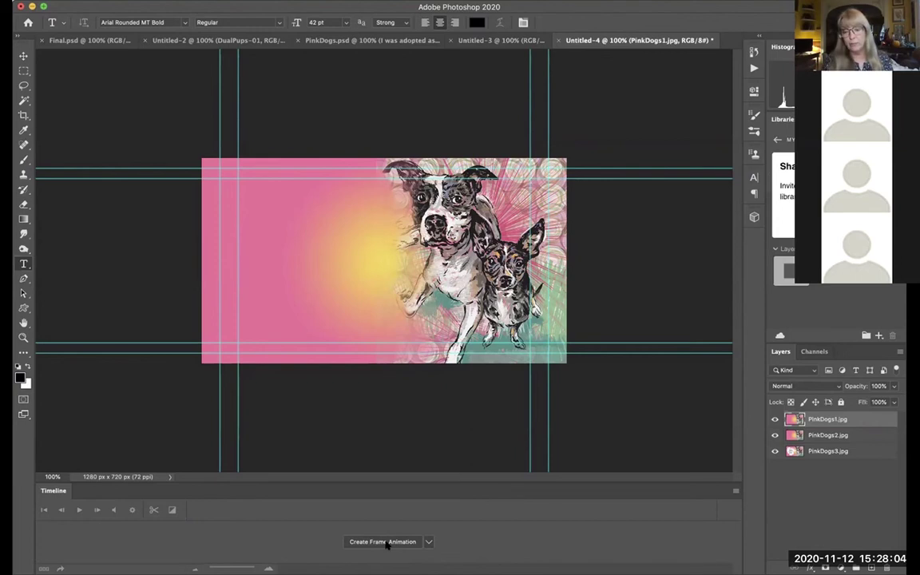
pyautogui.click(386, 543)
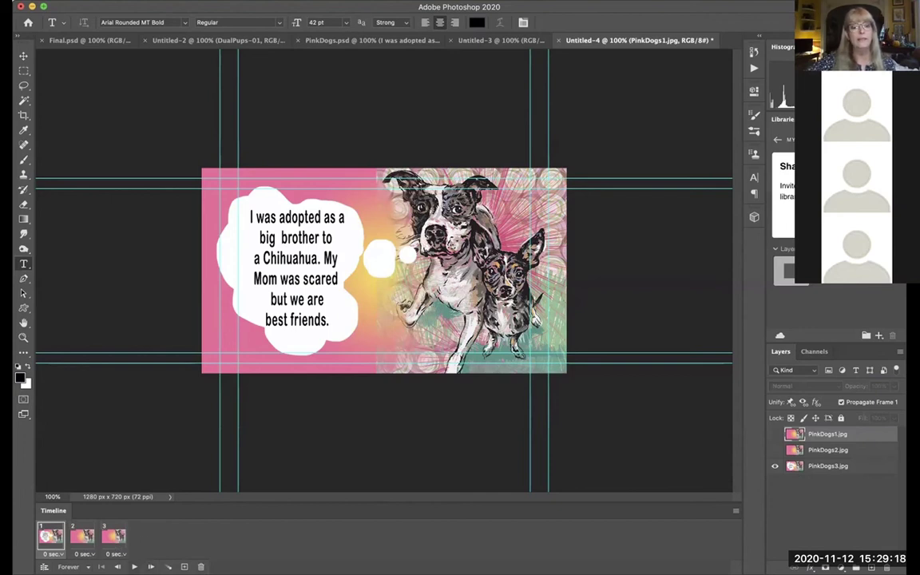
# Step: Play and stop the frame animation, and set the delay of all three frames to 0.2 seconds
pyautogui.press('space')
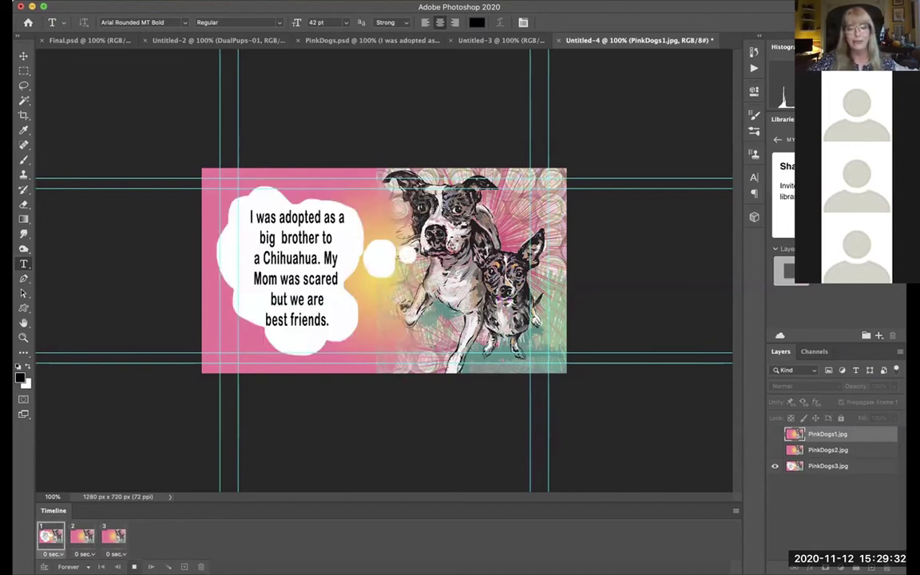
pyautogui.press('space')
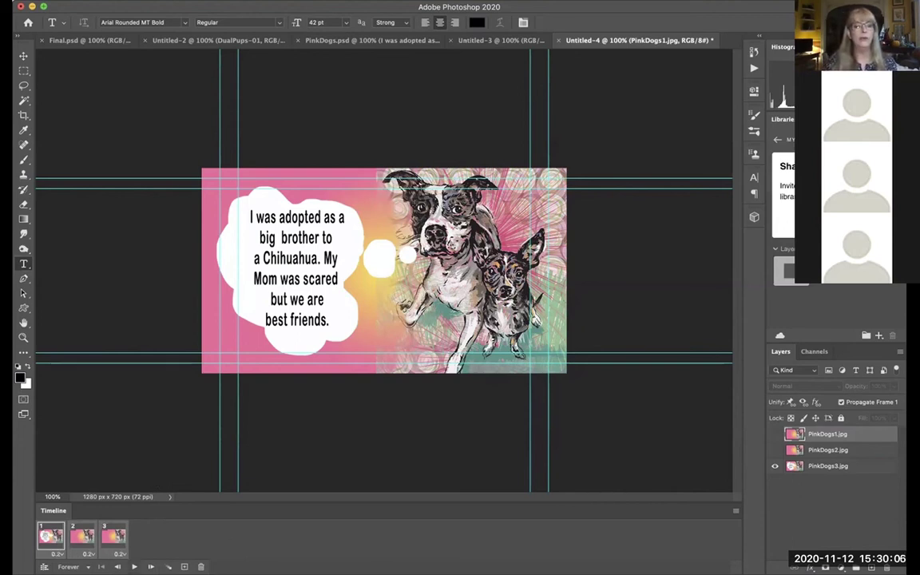
# Step: Play and stop the animation, and reorder its frames to PinkDogs1, PinkDogs2 and the thought-bubble image last
pyautogui.press('space')
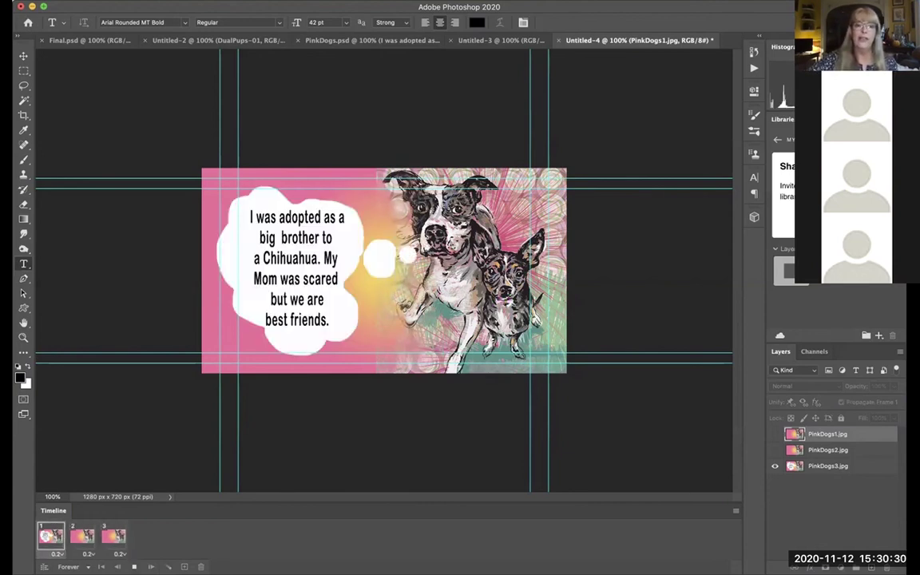
pyautogui.press('space')
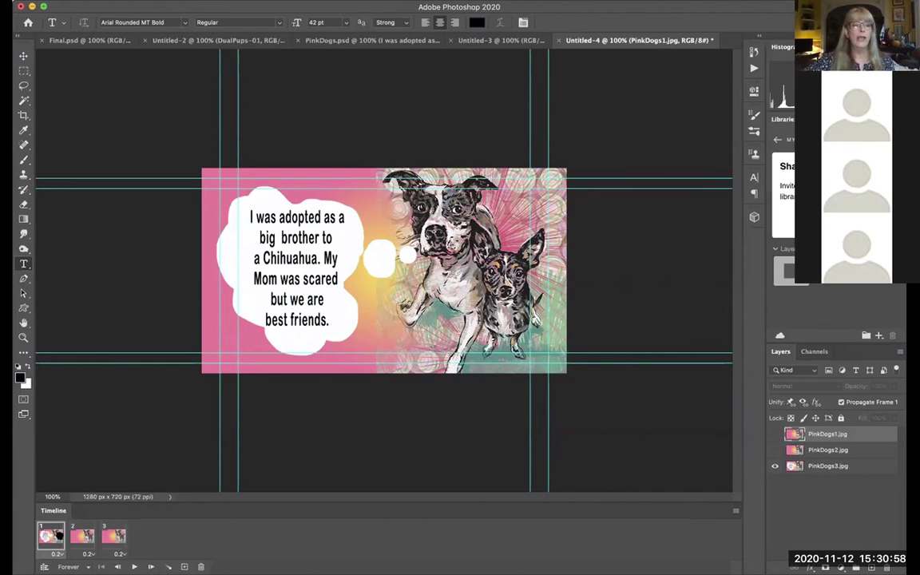
pyautogui.moveTo(169, 534); pyautogui.dragTo(171, 536)
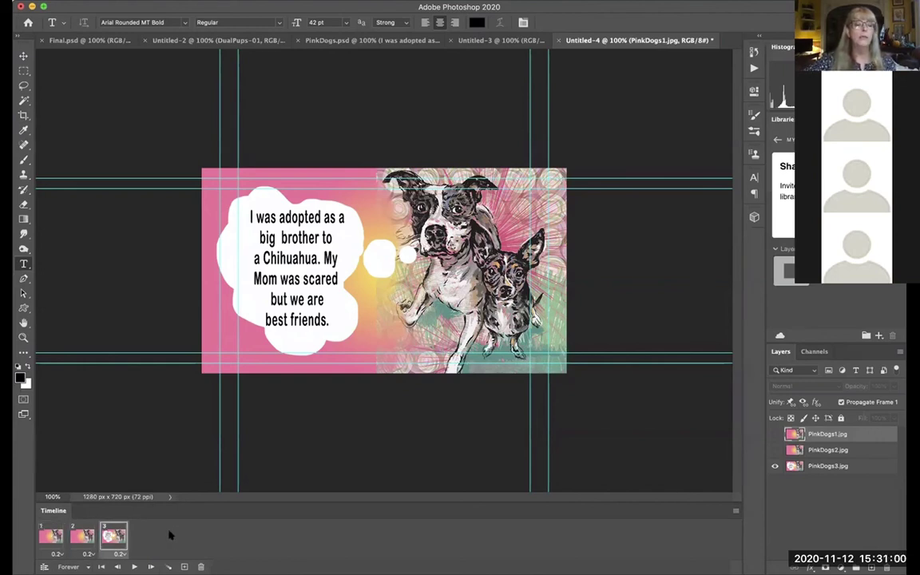
pyautogui.click(54, 536)
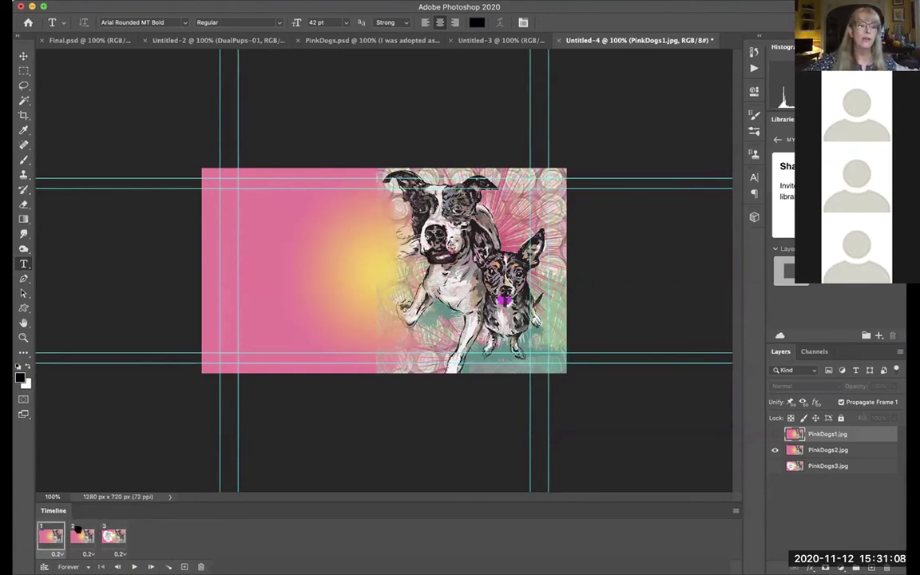
pyautogui.click(81, 536)
pyautogui.click(50, 539)
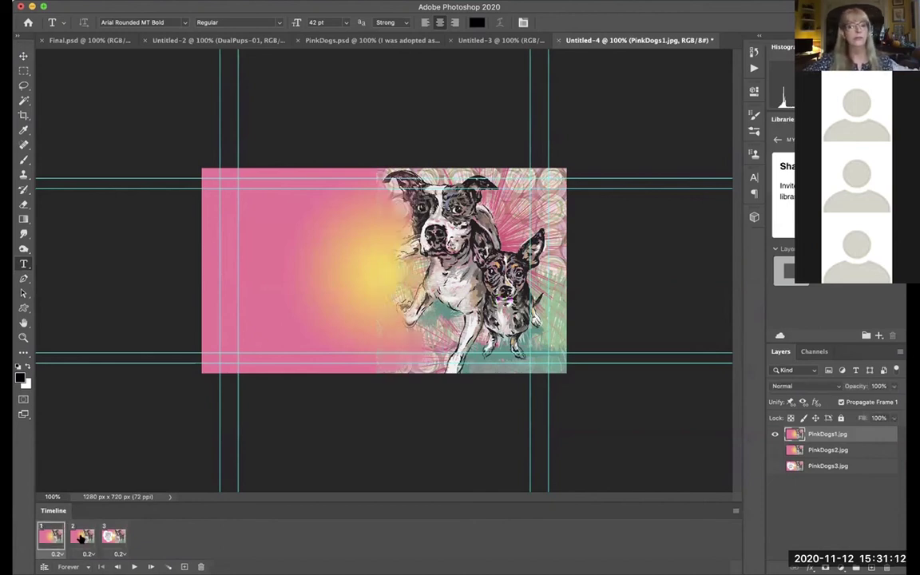
pyautogui.click(81, 539)
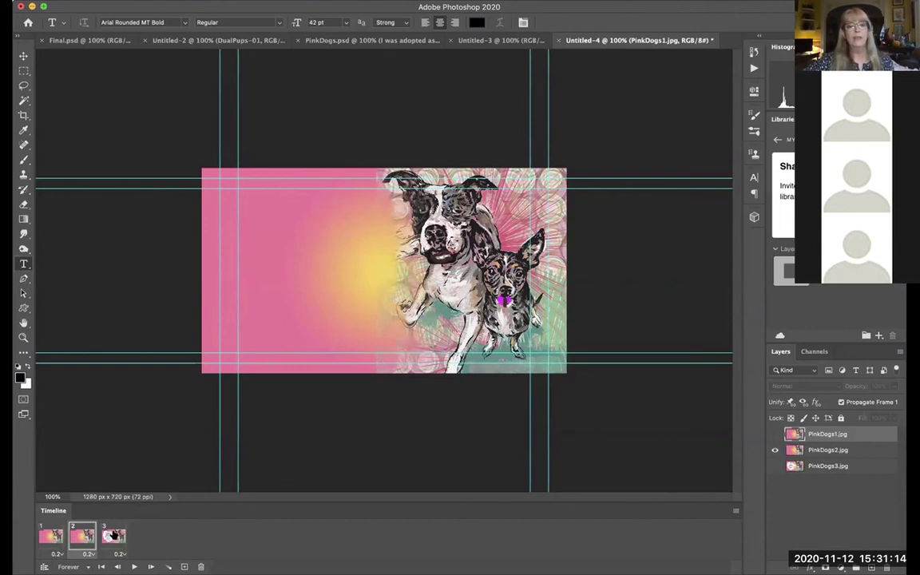
# Step: Set the delay of the thought-bubble frame to 6 seconds, and play and stop the animation
pyautogui.click(114, 537)
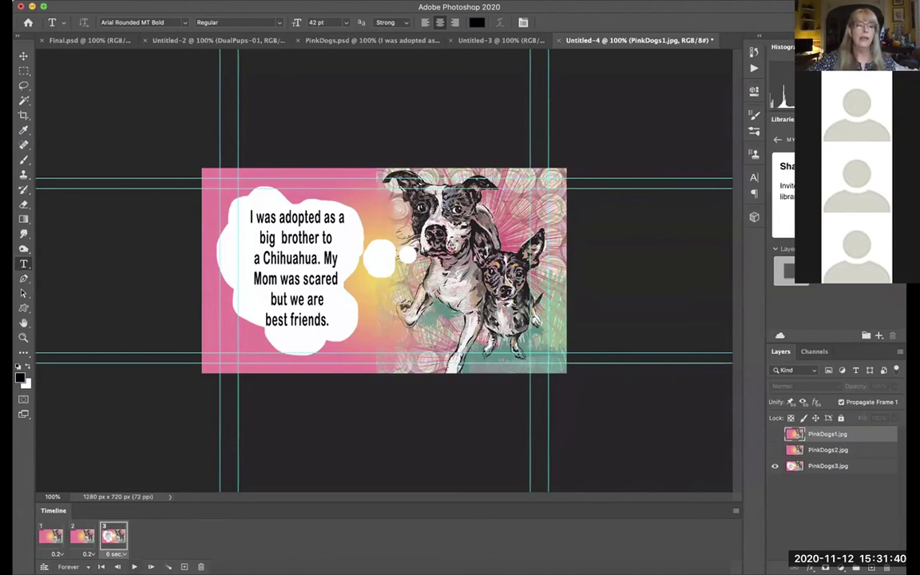
pyautogui.press('space')
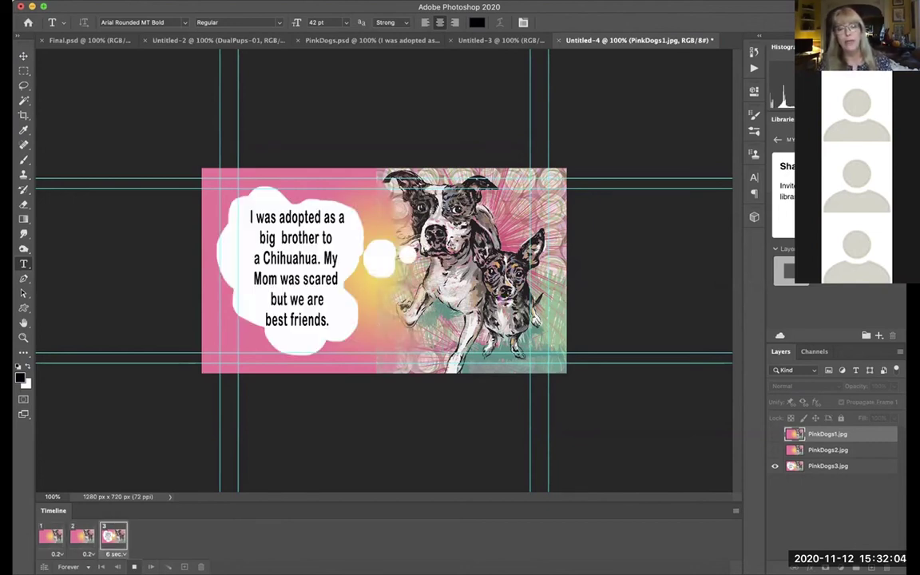
pyautogui.press('space')
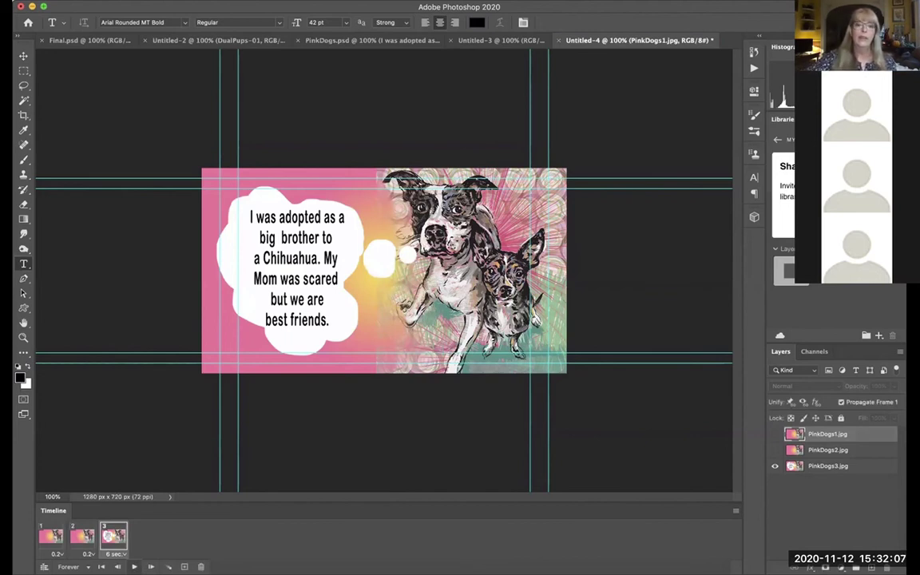
# Step: Duplicate the first frame, showing PinkDogs1, and place the copy third, just before the thought-bubble frame
pyautogui.click(83, 539)
pyautogui.click(51, 542)
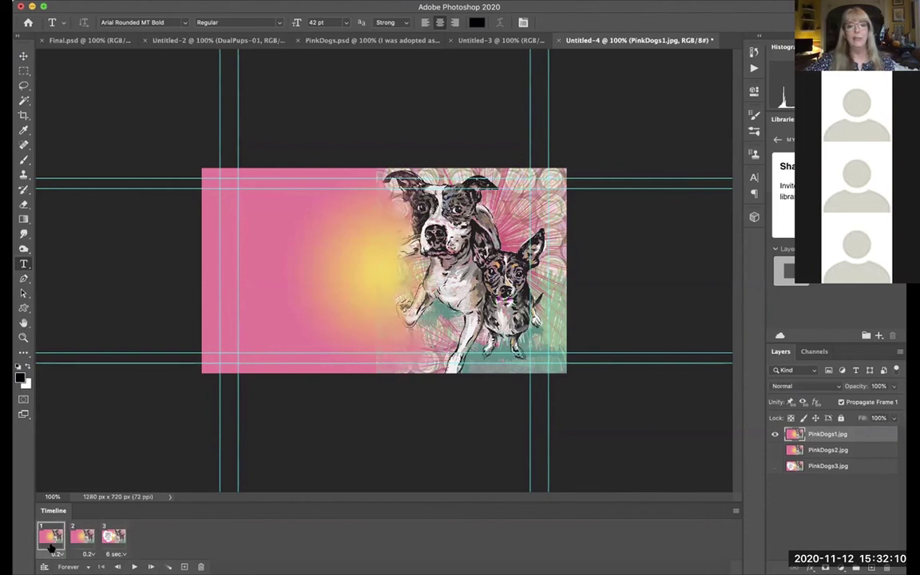
pyautogui.click(75, 537)
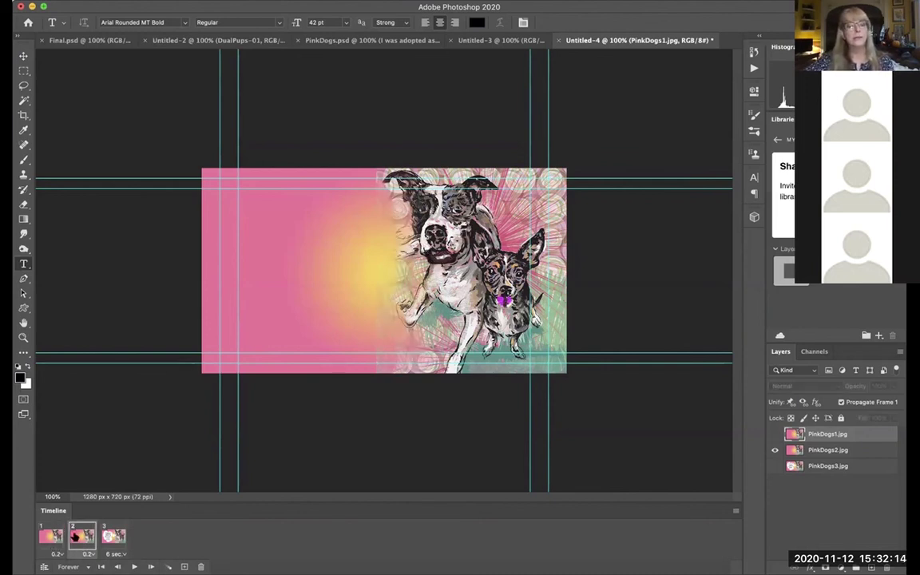
pyautogui.click(50, 537)
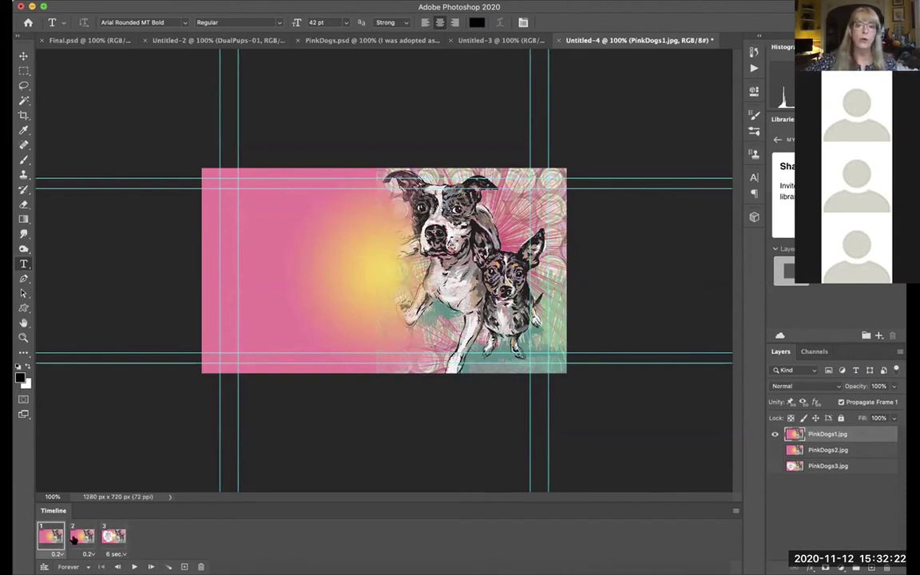
pyautogui.click(184, 567)
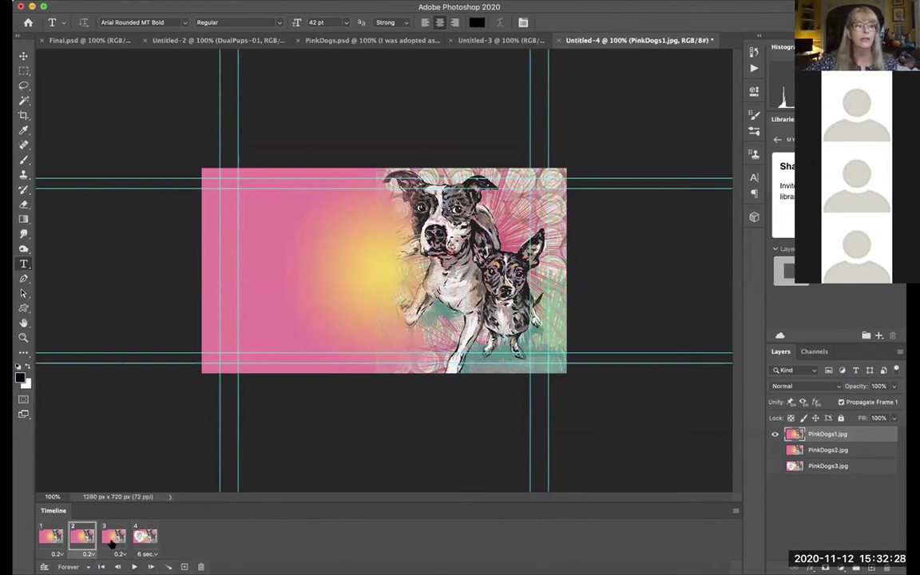
pyautogui.click(54, 535)
pyautogui.click(72, 538)
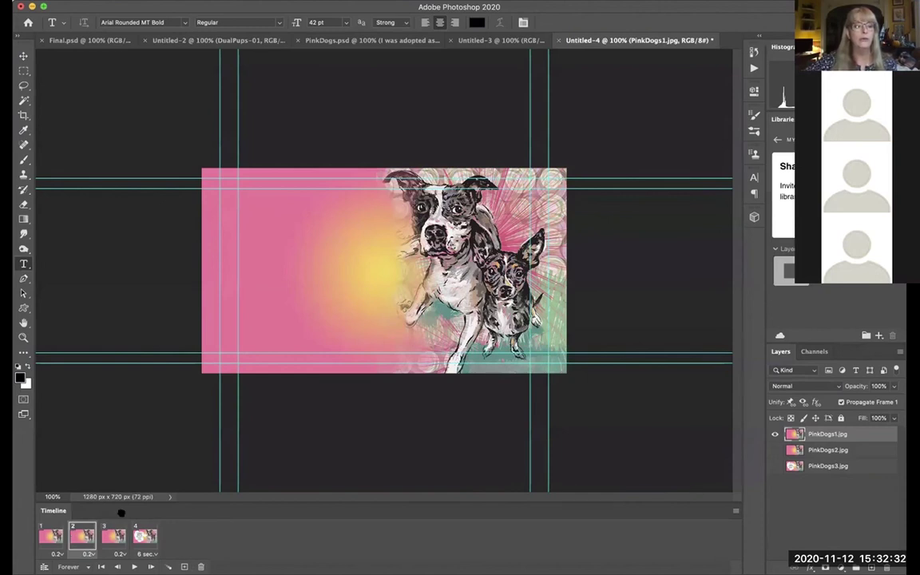
pyautogui.click(84, 537)
pyautogui.click(110, 537)
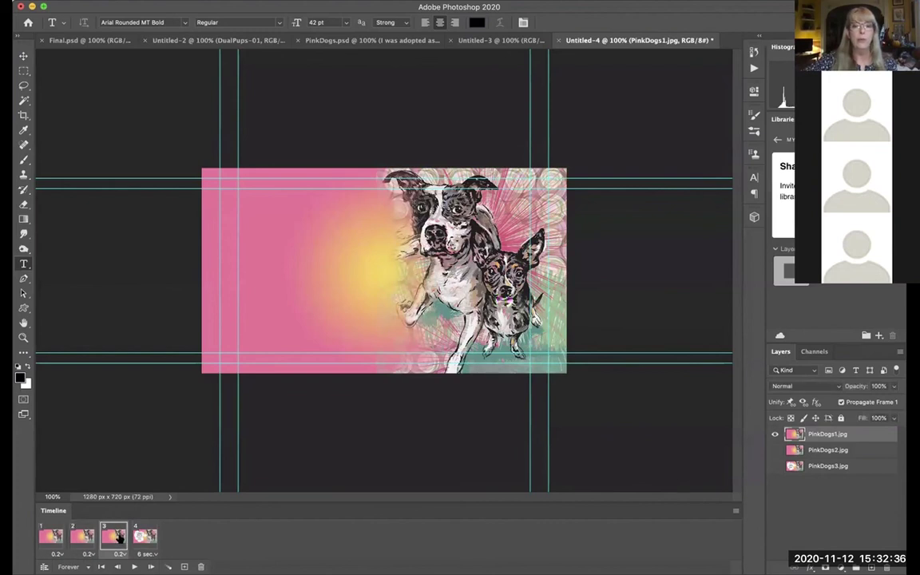
# Step: Duplicate the second frame, showing PinkDogs2, and place the copy fourth in the animation
pyautogui.click(82, 537)
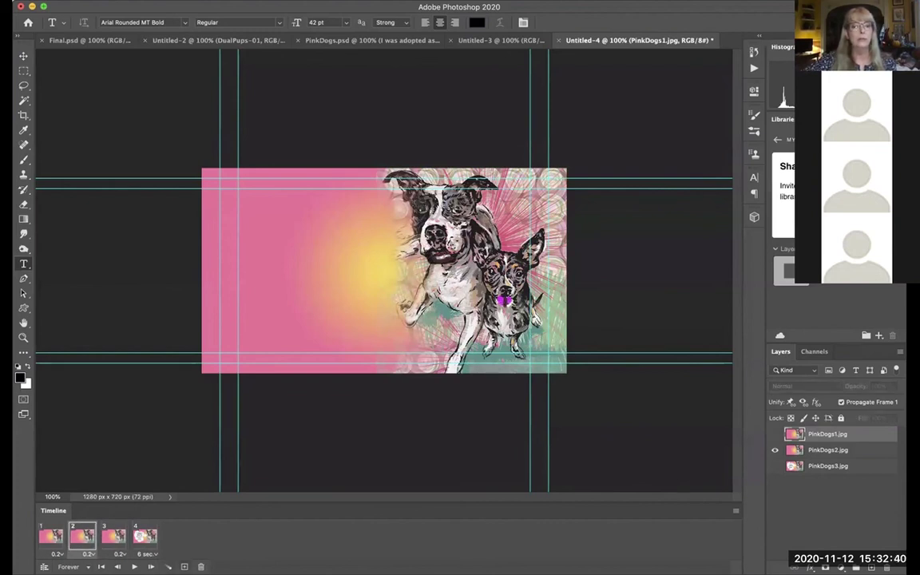
pyautogui.moveTo(82, 537); pyautogui.dragTo(159, 533)
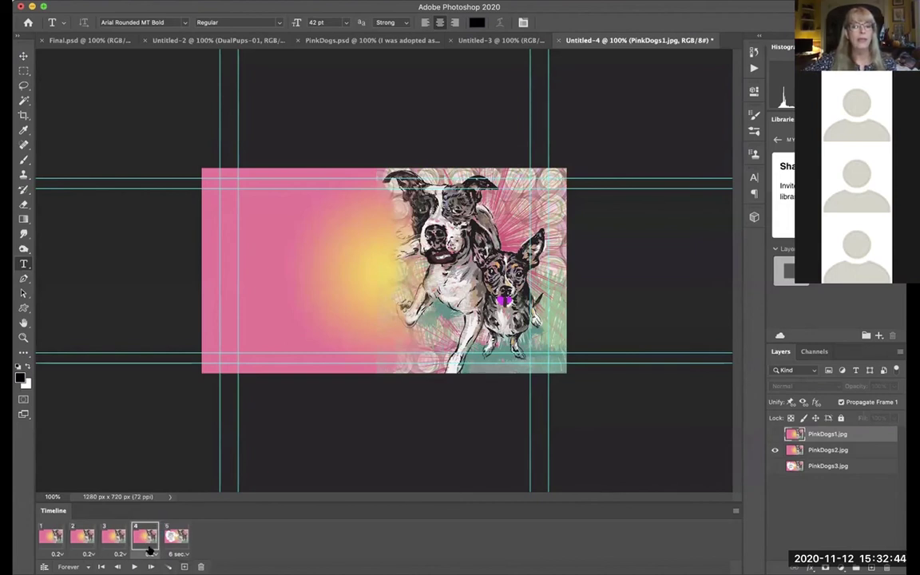
pyautogui.click(117, 537)
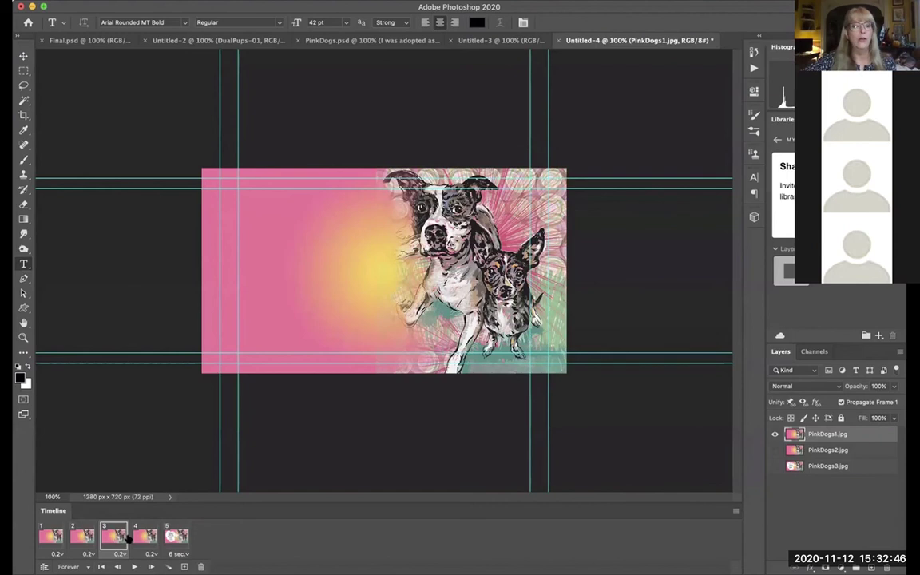
pyautogui.click(84, 537)
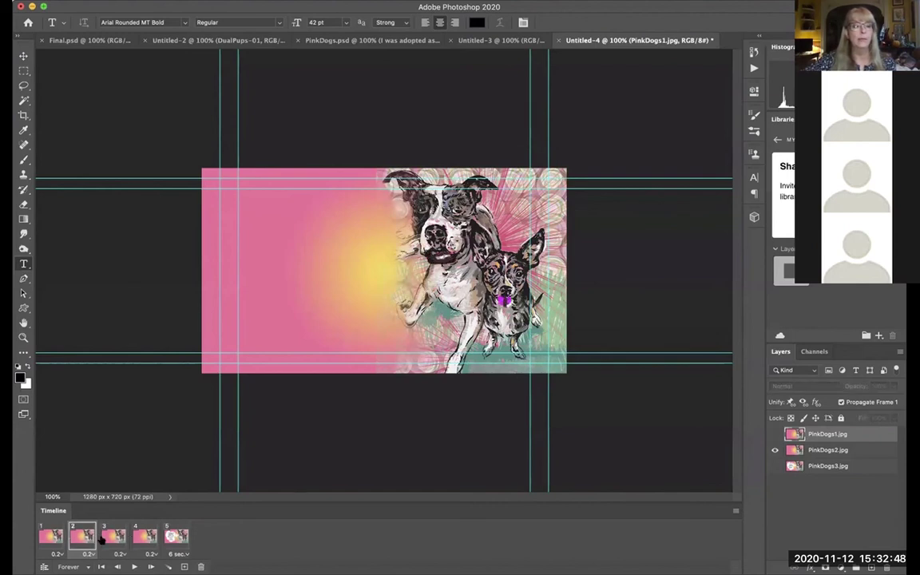
# Step: Duplicate the third frame, showing PinkDogs1, and place the copy fifth in the animation
pyautogui.click(117, 535)
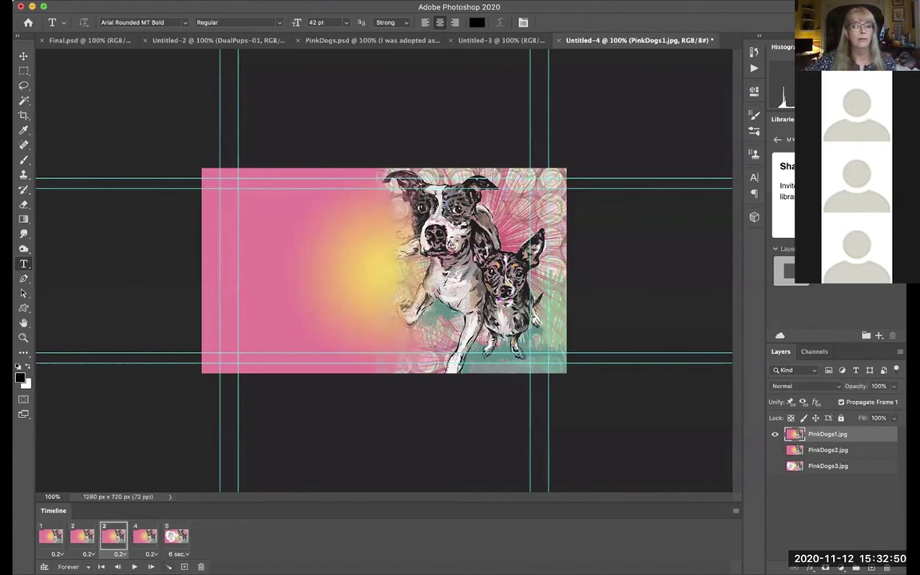
pyautogui.click(183, 566)
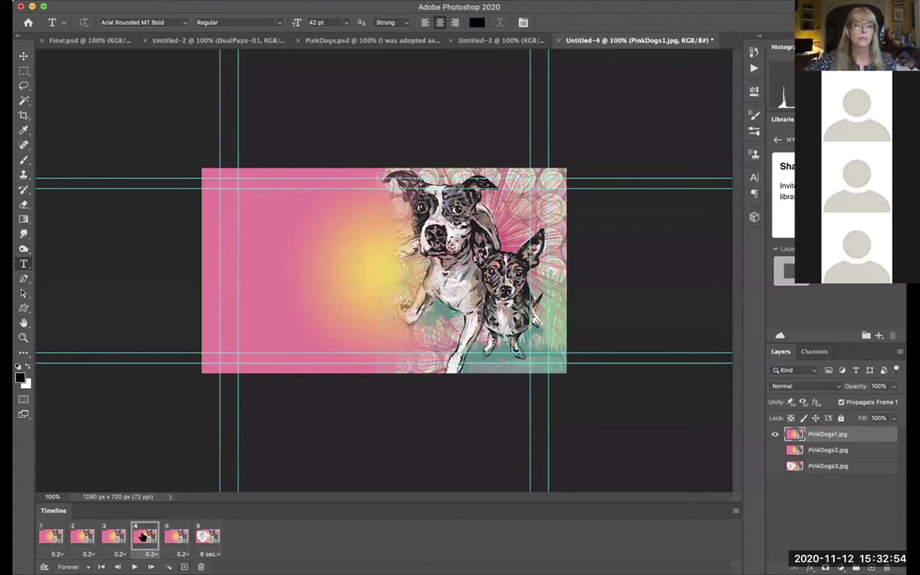
pyautogui.click(186, 527)
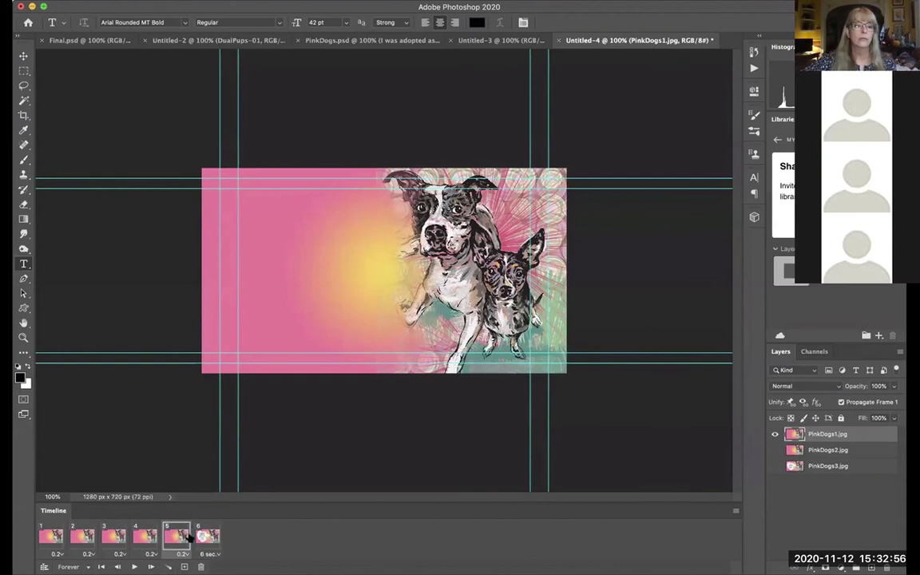
# Step: Duplicate the fourth frame, showing PinkDogs2, and place the copy sixth, just before the thought-bubble frame
pyautogui.click(114, 540)
pyautogui.click(146, 536)
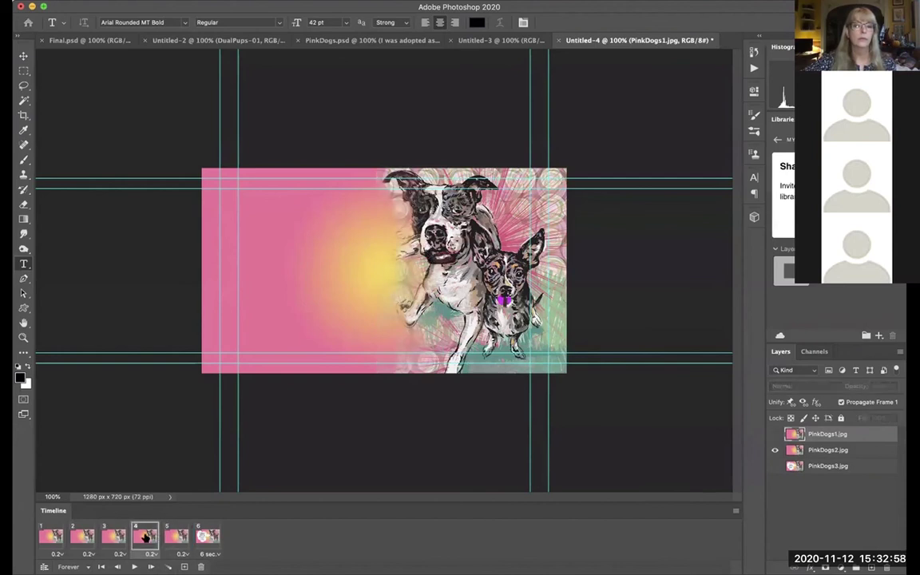
pyautogui.click(185, 566)
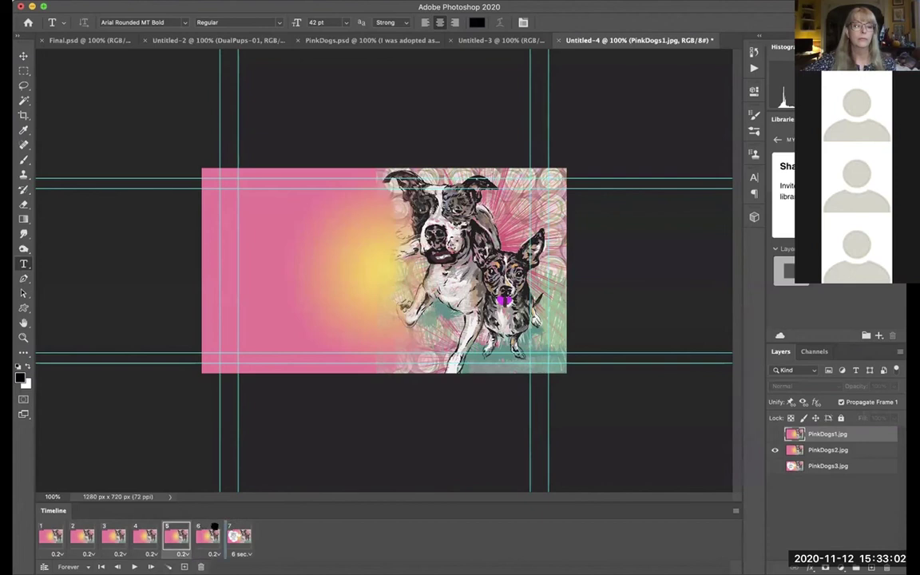
pyautogui.click(214, 529)
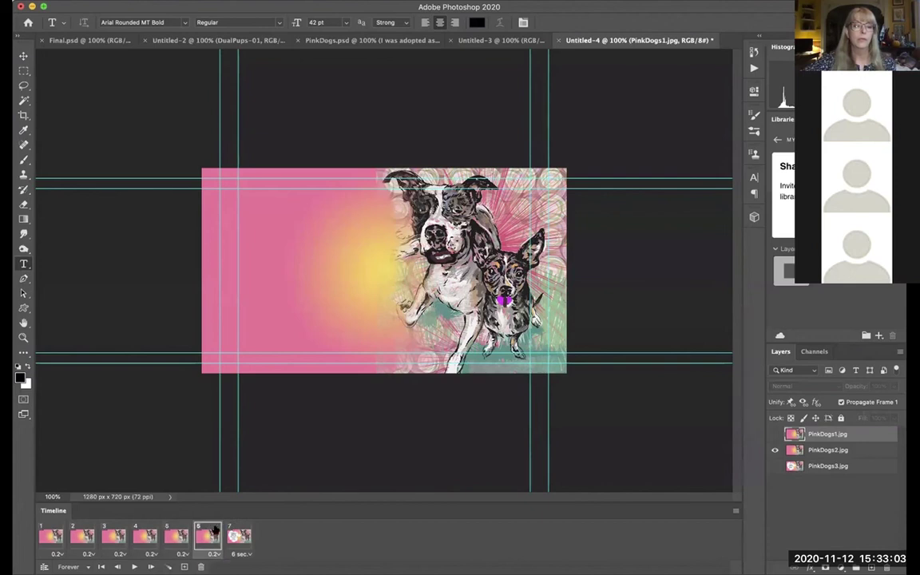
pyautogui.click(172, 536)
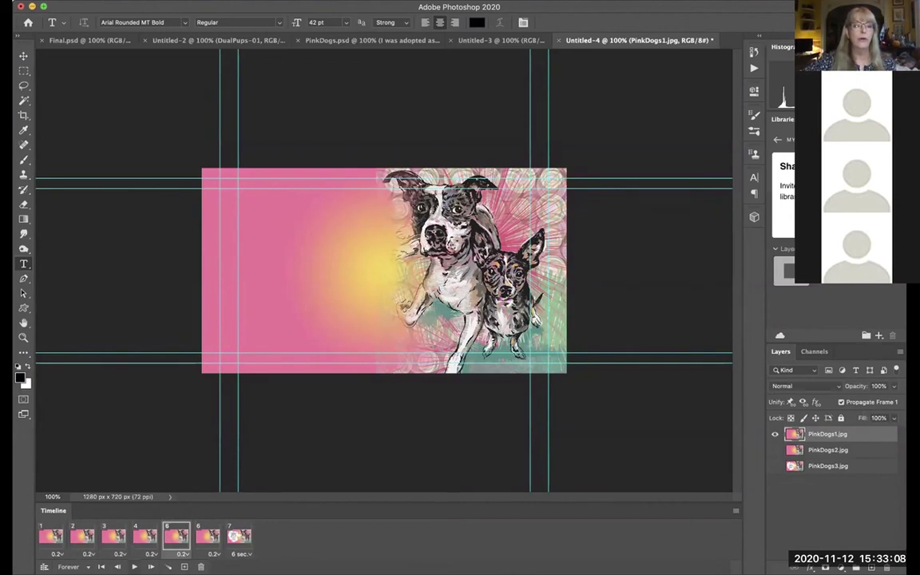
# Step: Set the delay of frames 1 to 6 to 0.5 seconds, playing the animation before and after to check its timing
pyautogui.press('space')
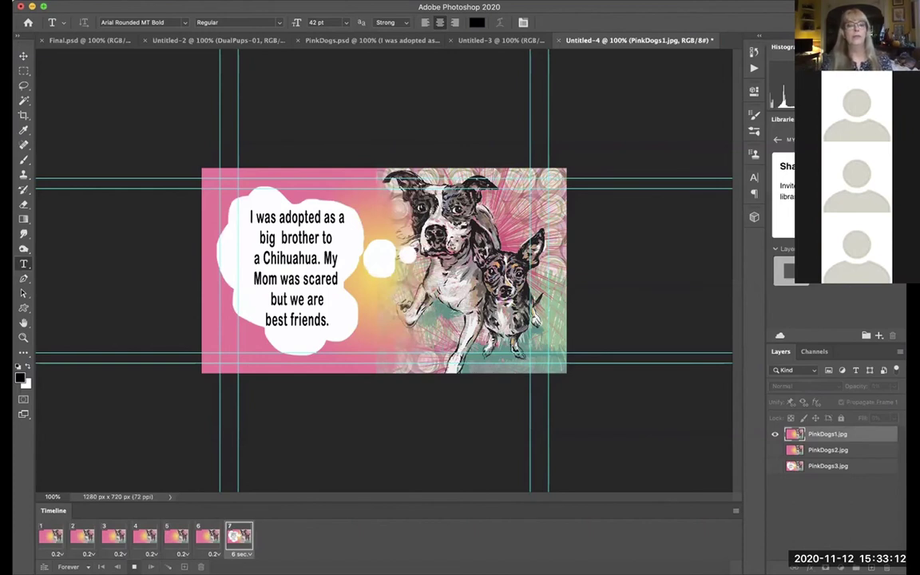
pyautogui.click(56, 531)
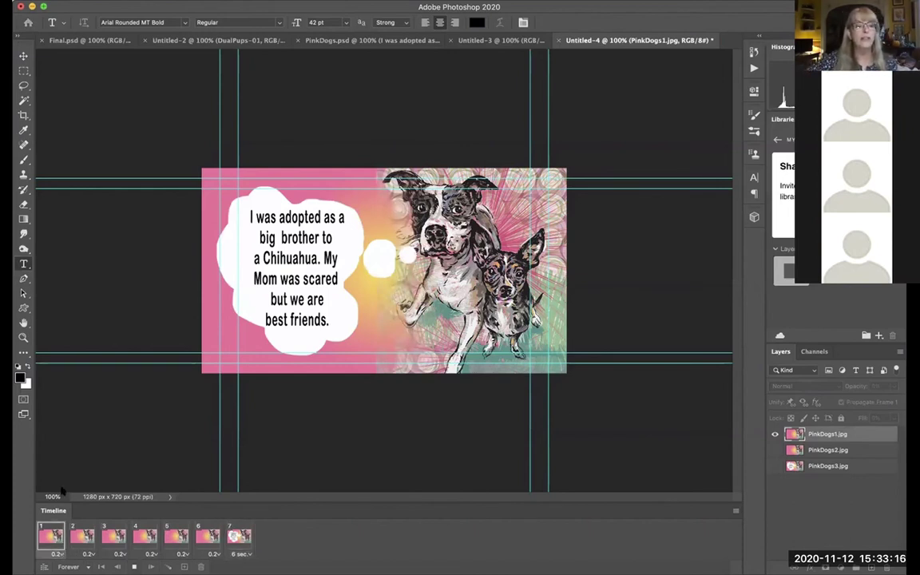
pyautogui.click(82, 535)
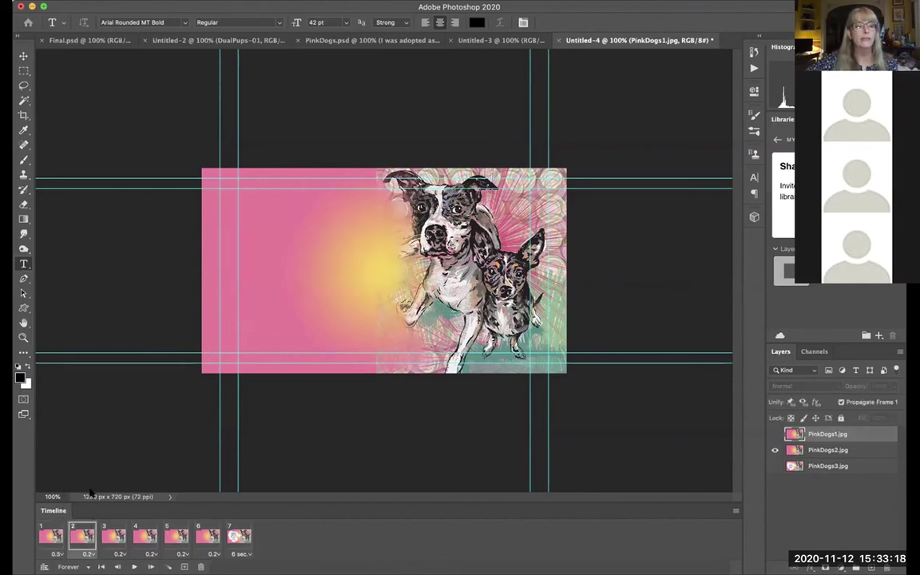
pyautogui.click(113, 536)
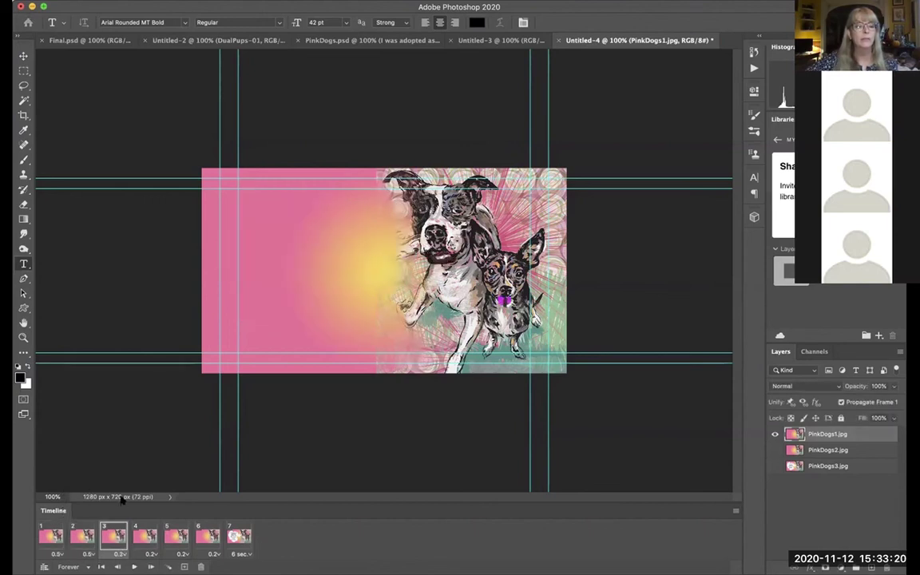
pyautogui.click(145, 536)
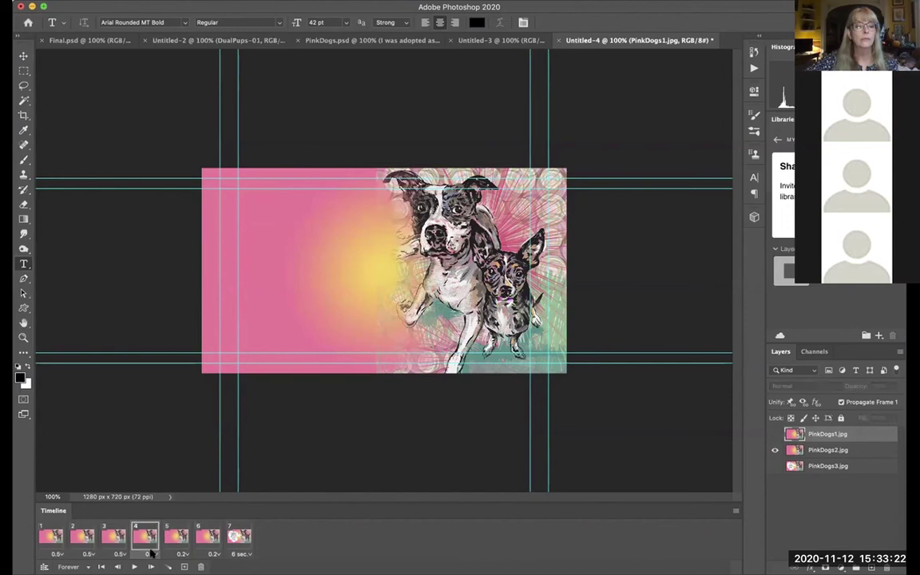
pyautogui.click(182, 549)
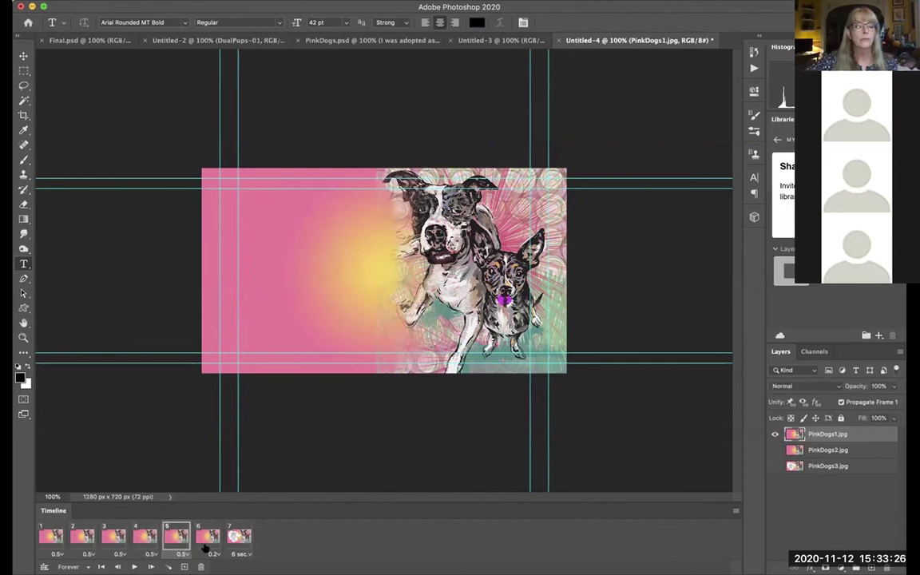
pyautogui.click(211, 546)
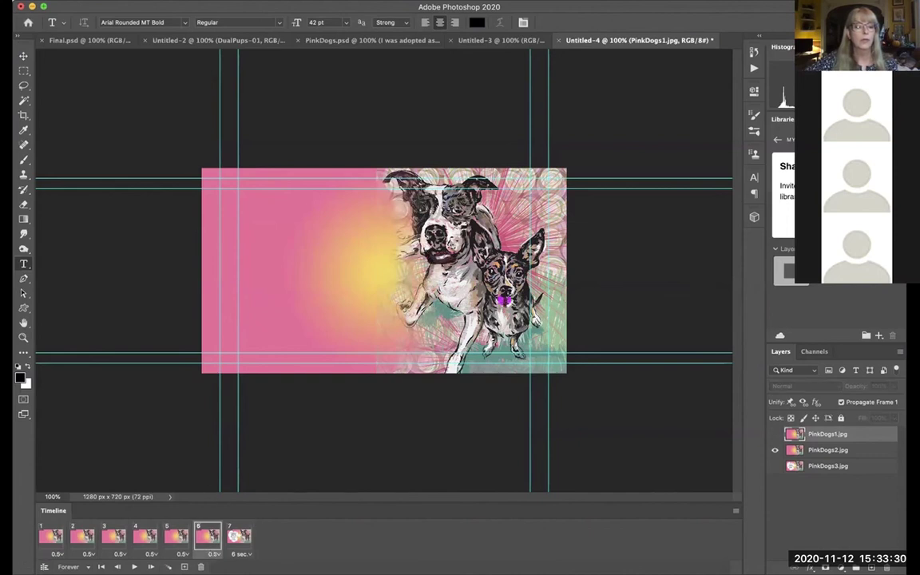
pyautogui.press('space')
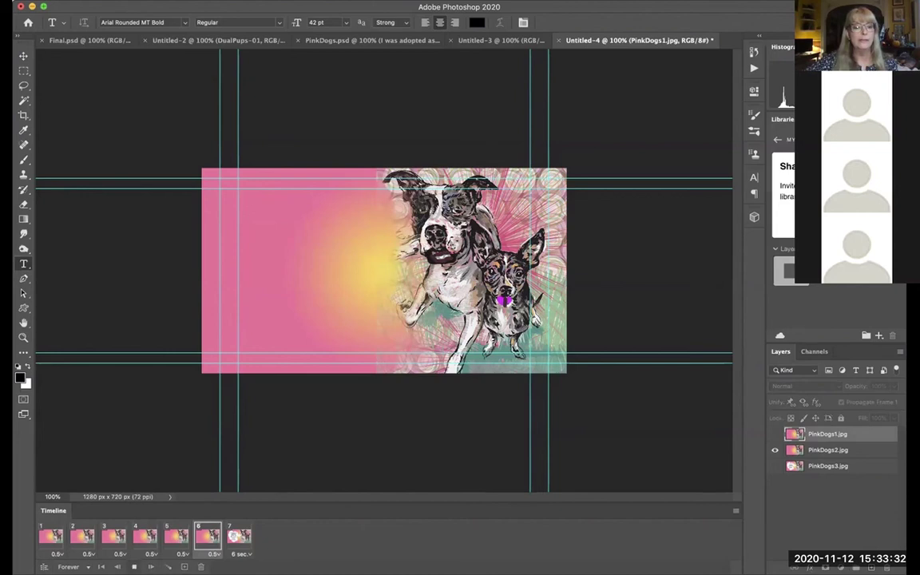
pyautogui.click(131, 563)
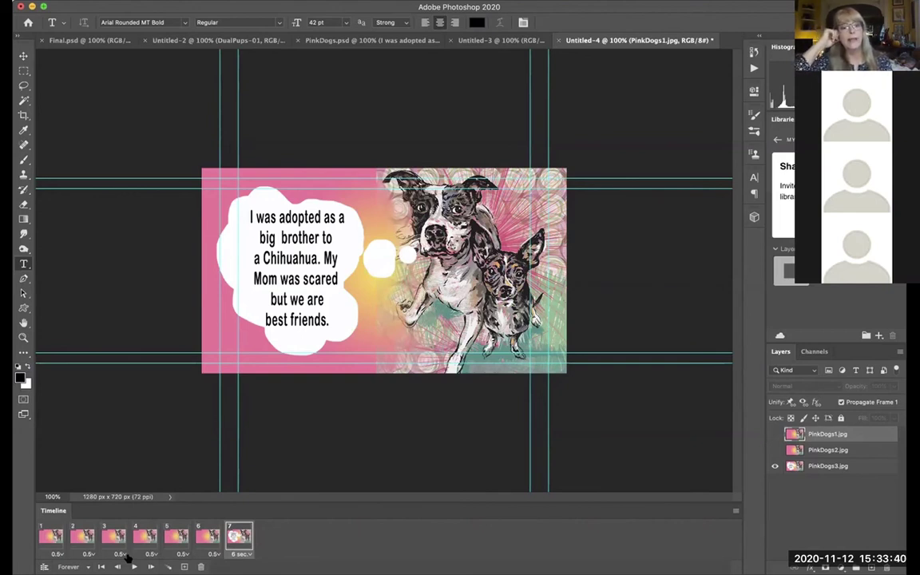
# Step: Set the delay of frames 1 to 5 to 0.3 seconds, playing the animation before and after to check its speed
pyautogui.click(49, 535)
pyautogui.press('space')
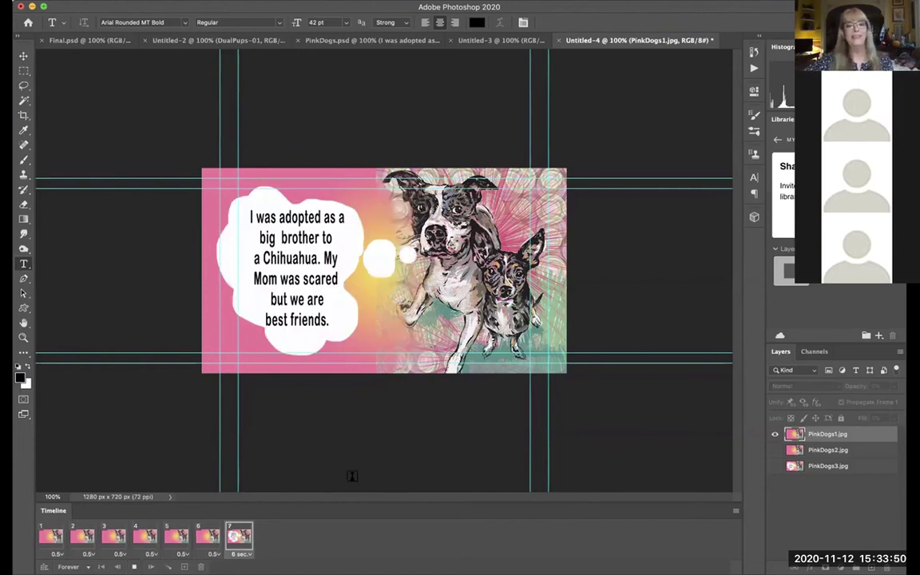
pyautogui.click(60, 536)
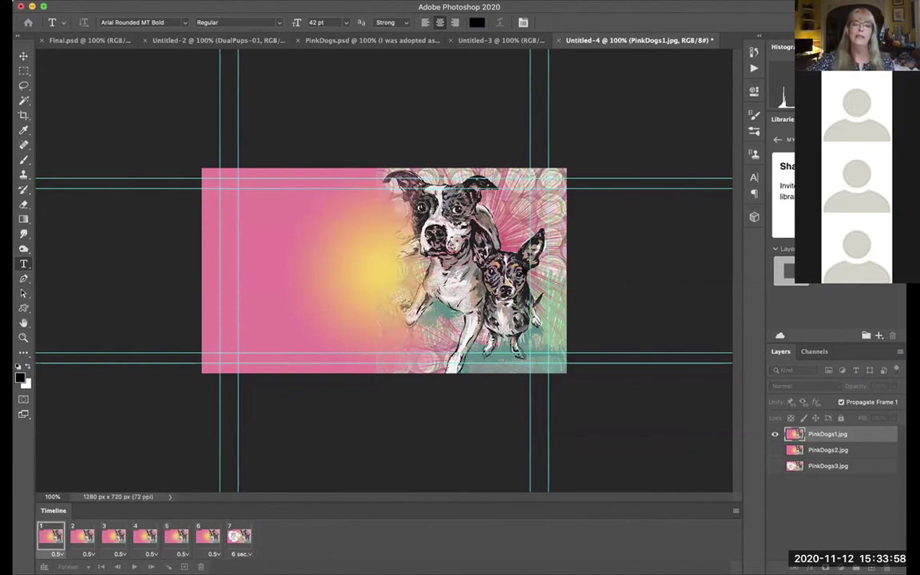
pyautogui.click(81, 537)
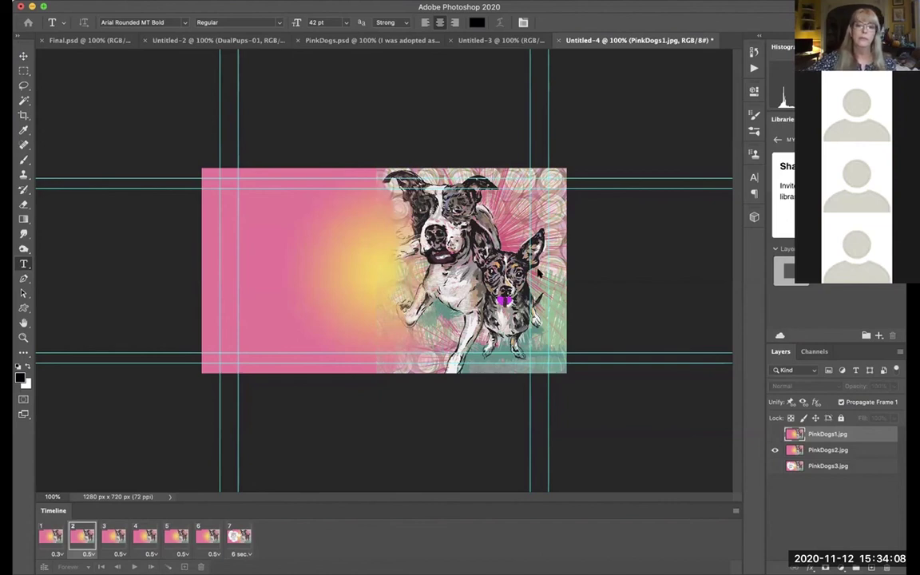
pyautogui.click(114, 541)
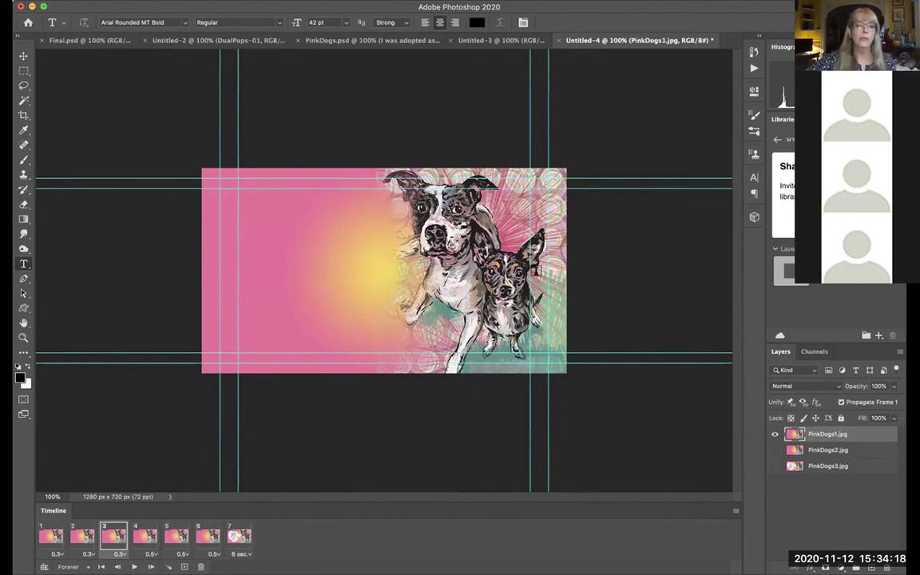
pyautogui.click(146, 539)
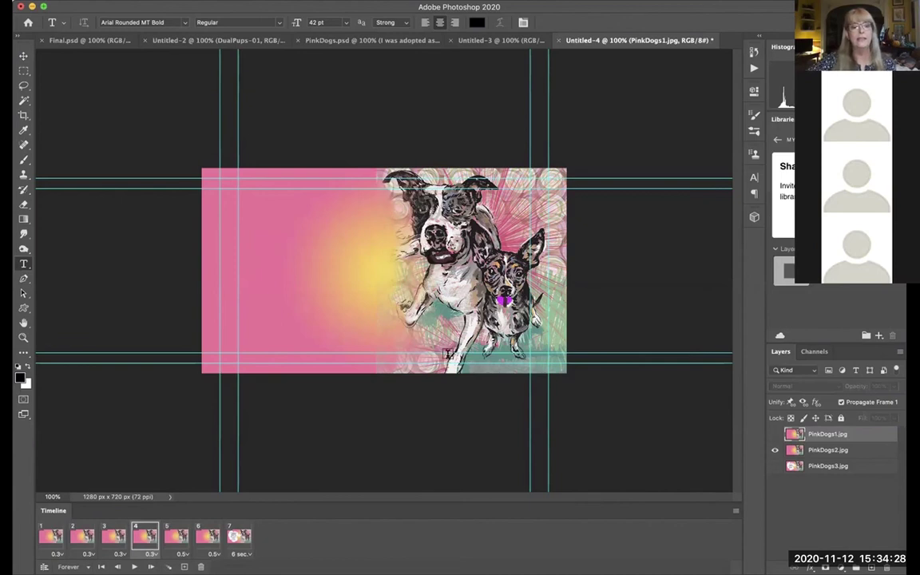
pyautogui.click(179, 537)
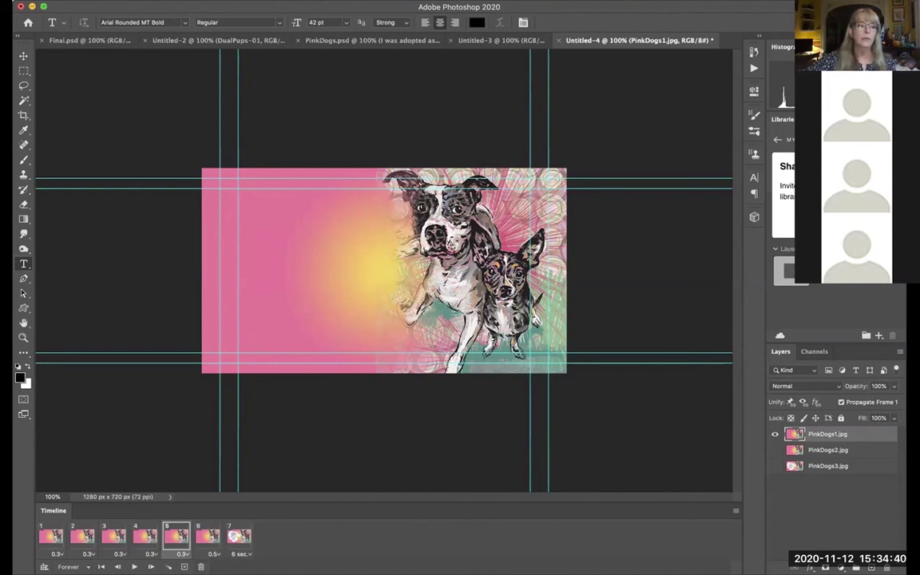
pyautogui.press('space')
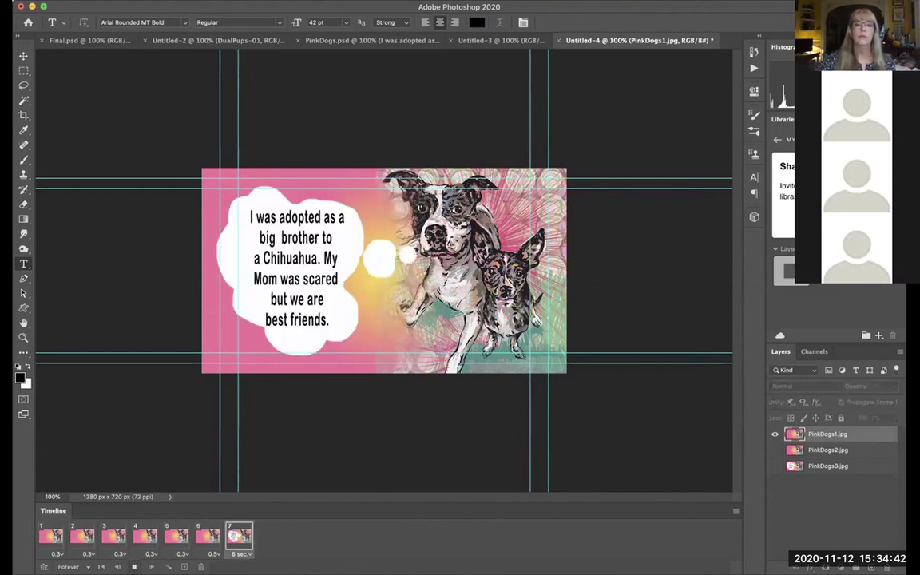
pyautogui.press('space')
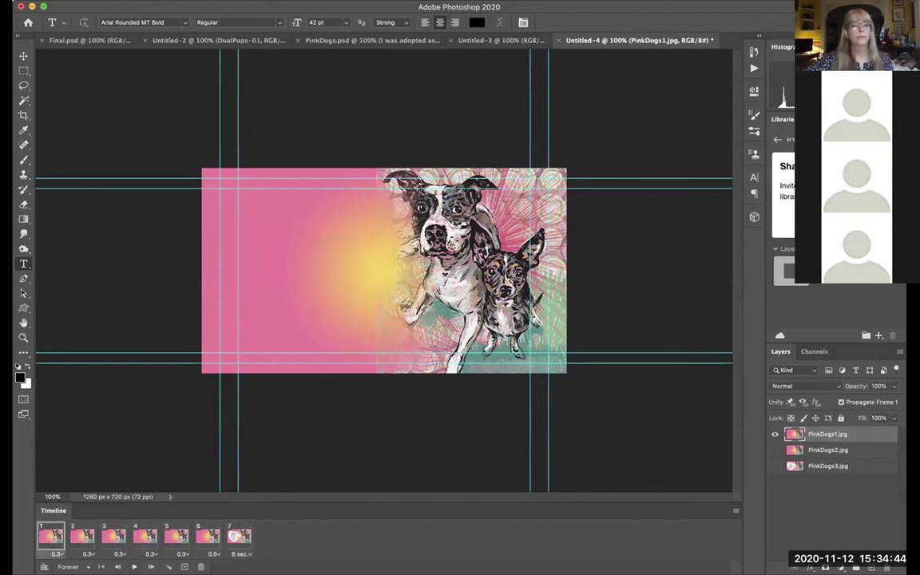
pyautogui.press('space')
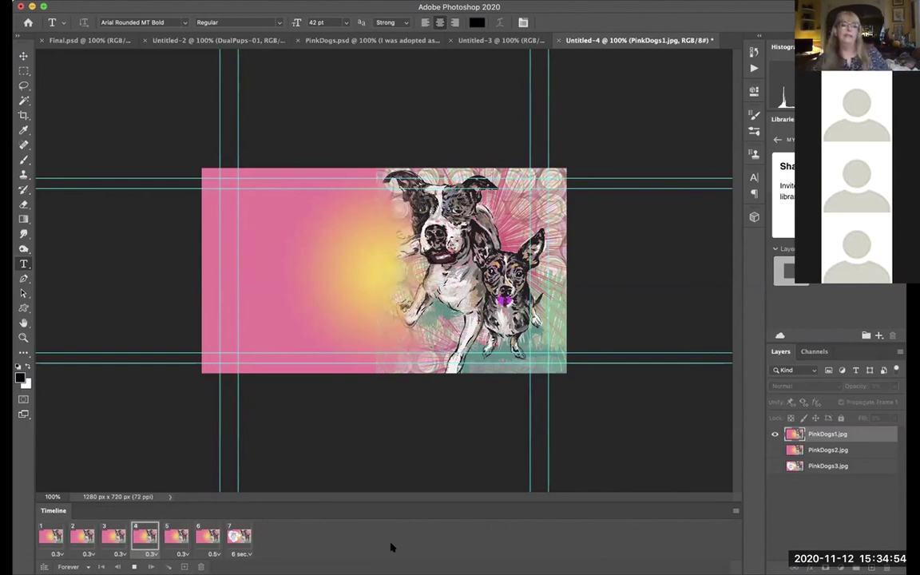
pyautogui.press('space')
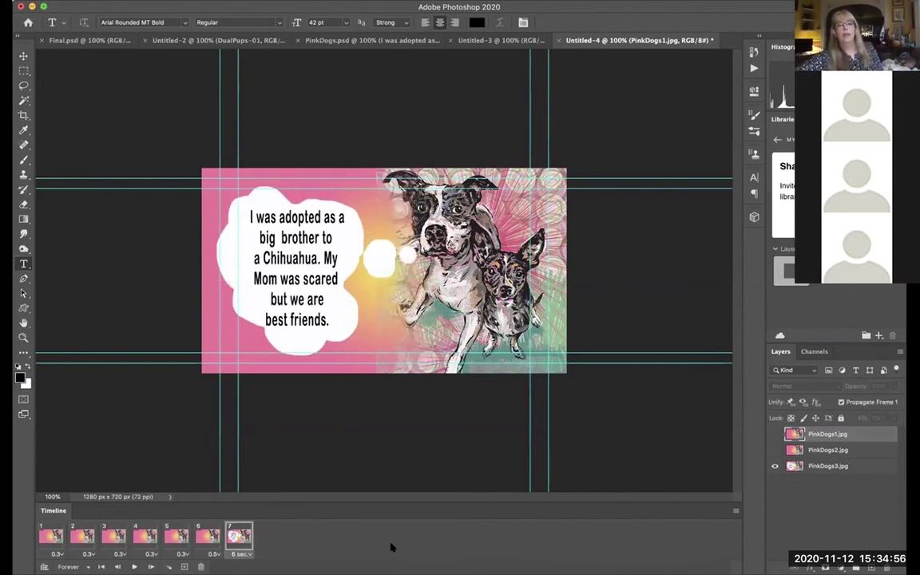
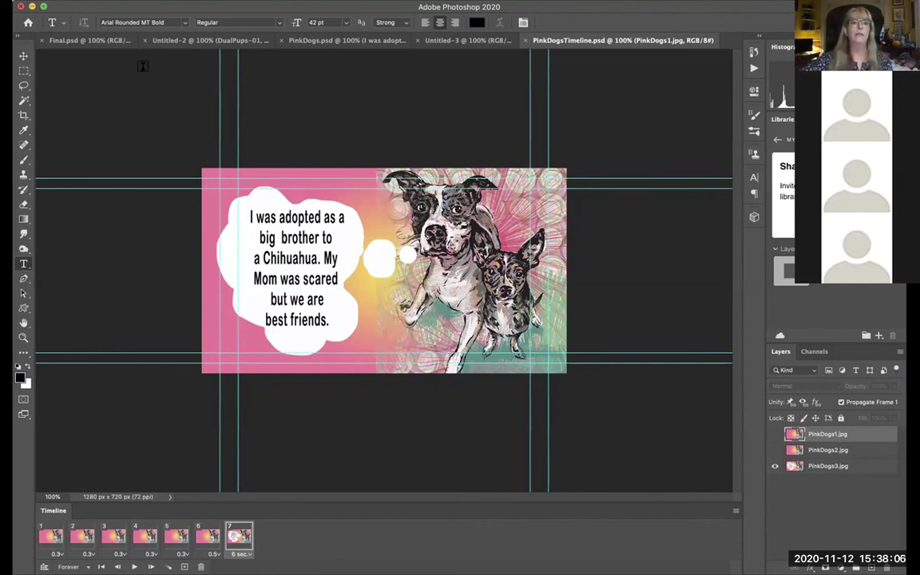
# Step: Look over Final.psd, and create a new blank 1280 x 720 px document with a video timeline
pyautogui.click(310, 40)
pyautogui.click(79, 42)
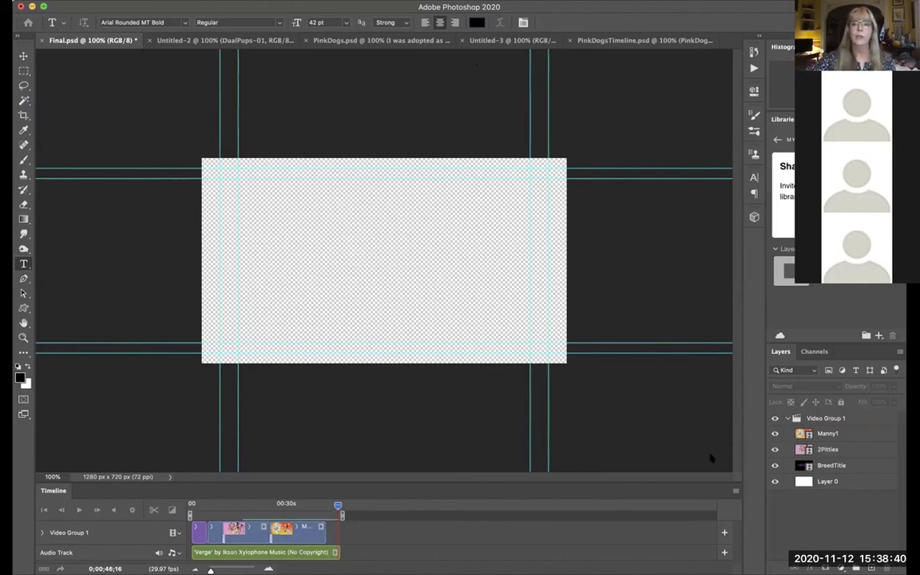
pyautogui.press('super+alt+n')
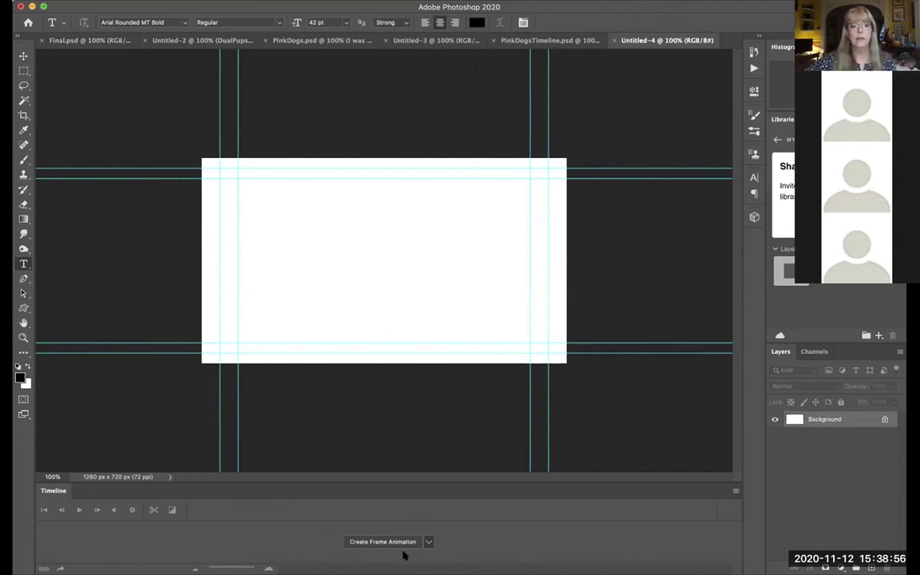
pyautogui.click(428, 542)
pyautogui.click(400, 529)
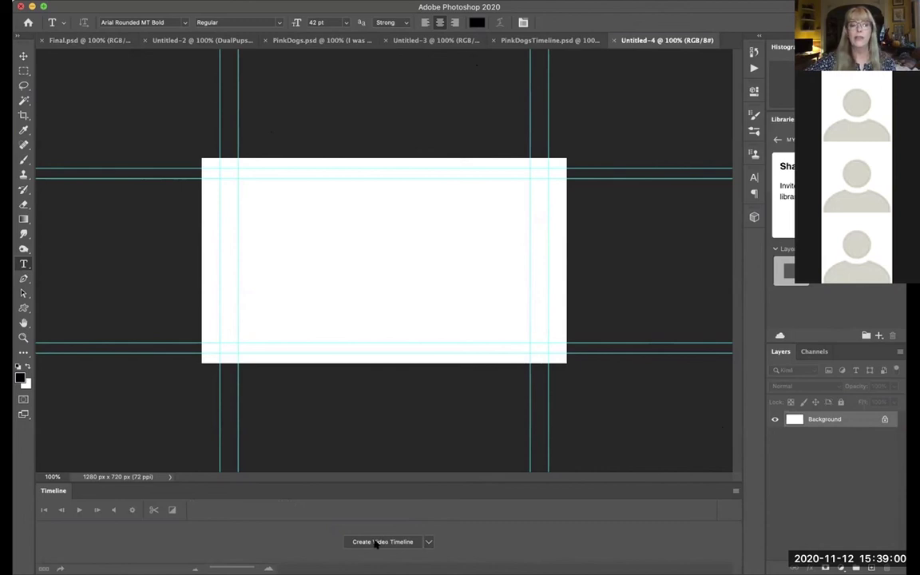
pyautogui.click(376, 542)
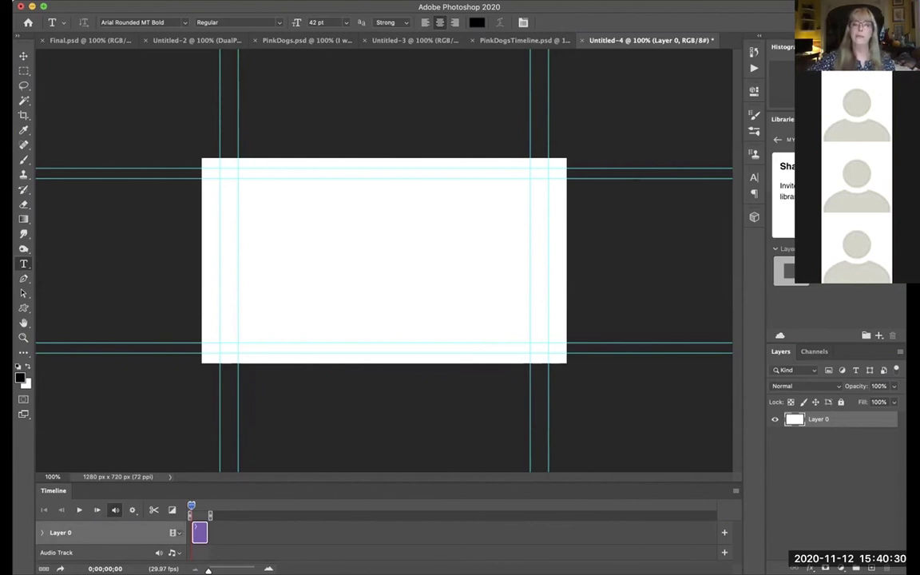
# Step: Add PinkDogsTimeline as a clip after Layer 0 in the video timeline and play it back
pyautogui.hotkey('ctrl', 'v')
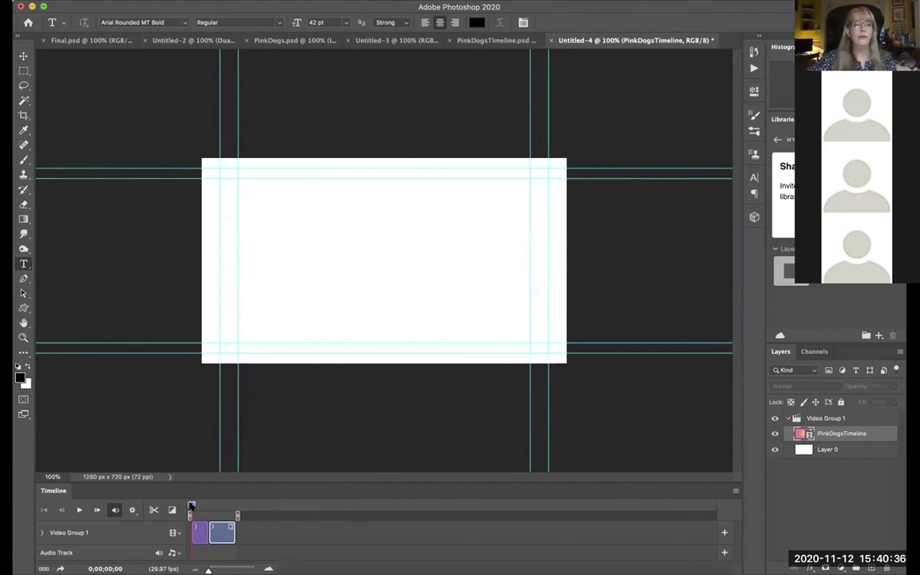
pyautogui.press('space')
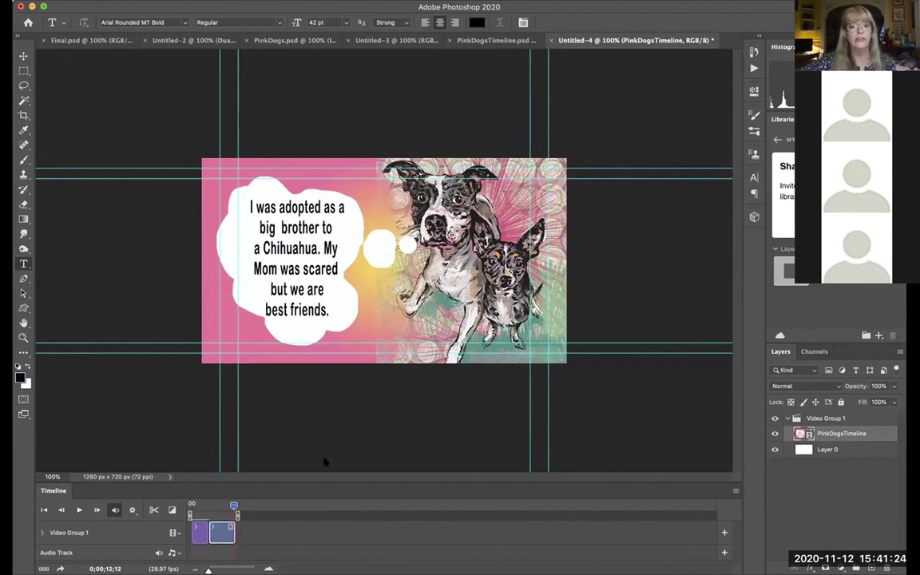
pyautogui.moveTo(234, 504); pyautogui.dragTo(201, 503)
pyautogui.press('space')
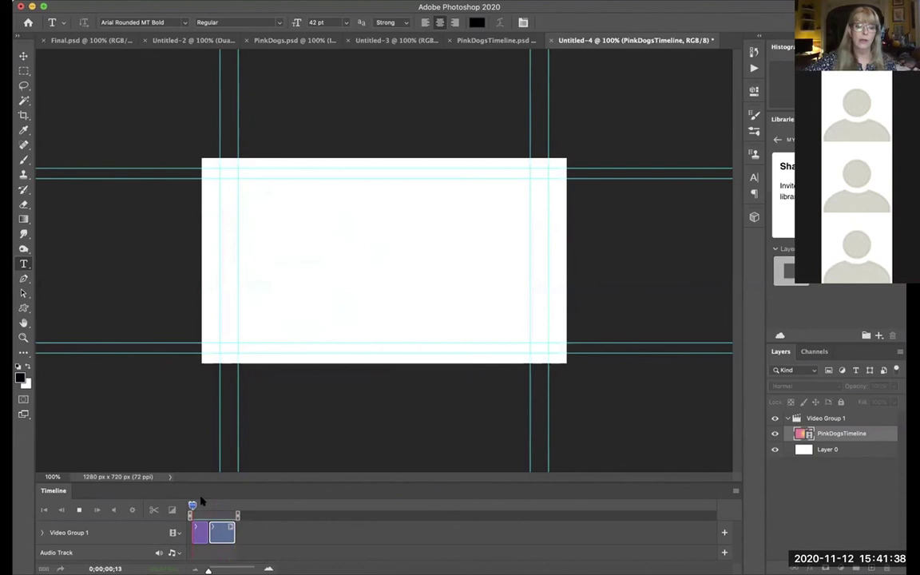
pyautogui.press('space')
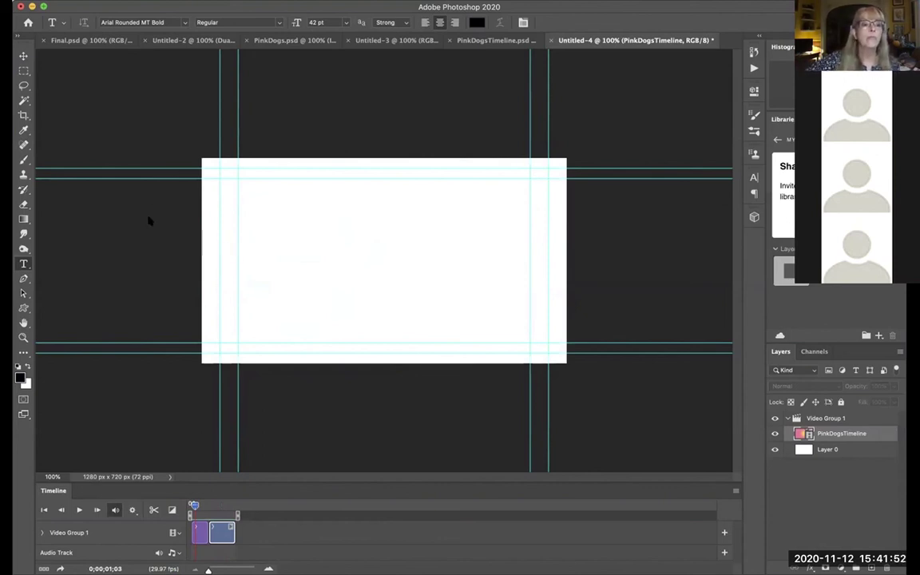
# Step: Add the Manny1 clip to the video group and move the PinkDogsTimeline clip behind it
pyautogui.click(178, 535)
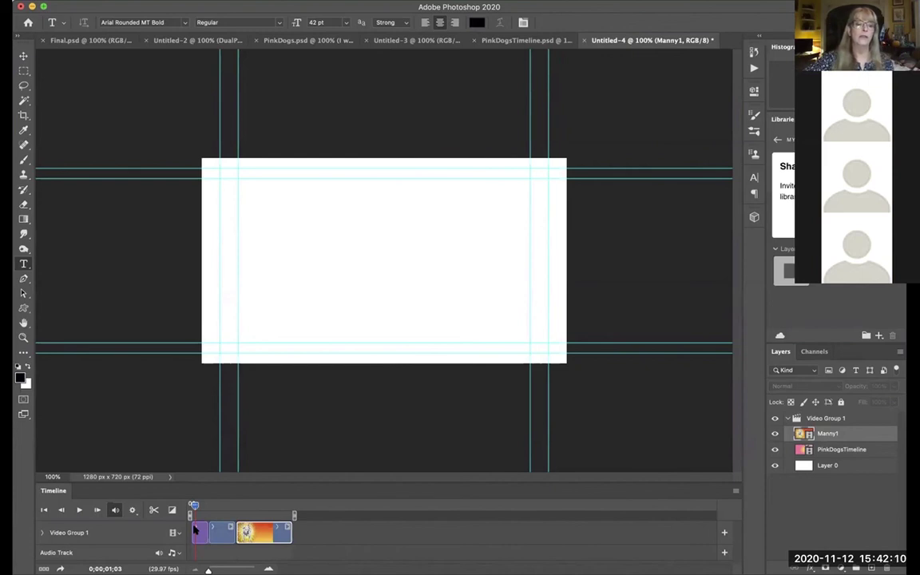
pyautogui.moveTo(195, 505)
pyautogui.mouseDown()
pyautogui.moveTo(293, 506)
pyautogui.moveTo(196, 515)
pyautogui.mouseUp()
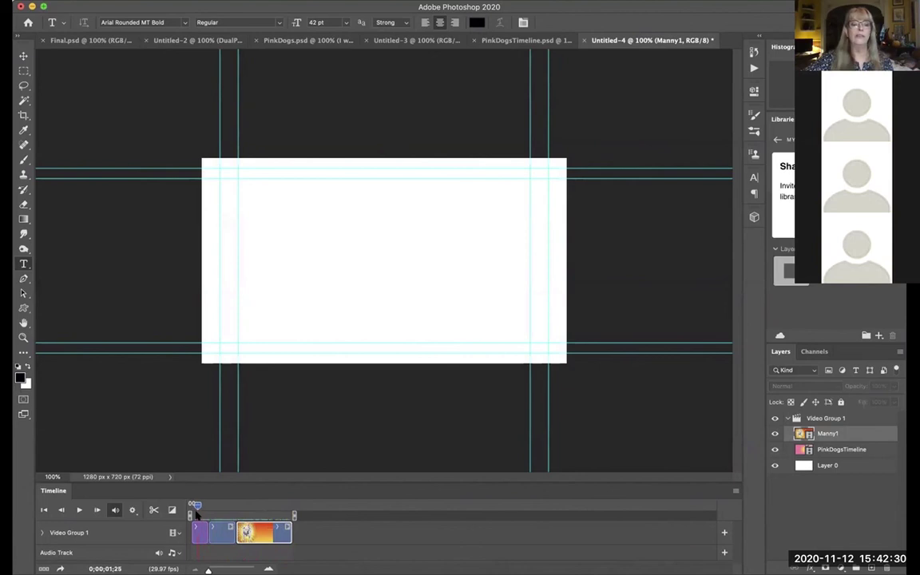
pyautogui.click(224, 536)
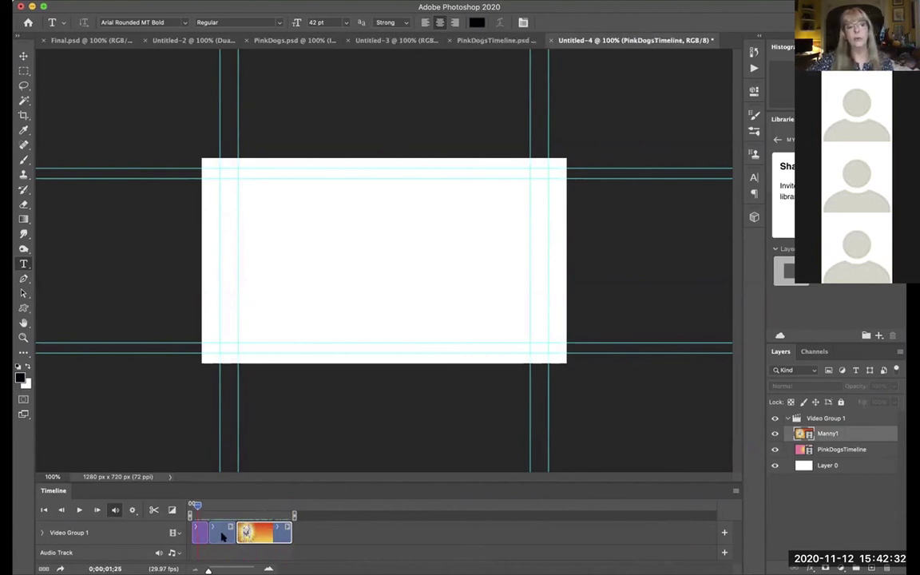
pyautogui.click(192, 503)
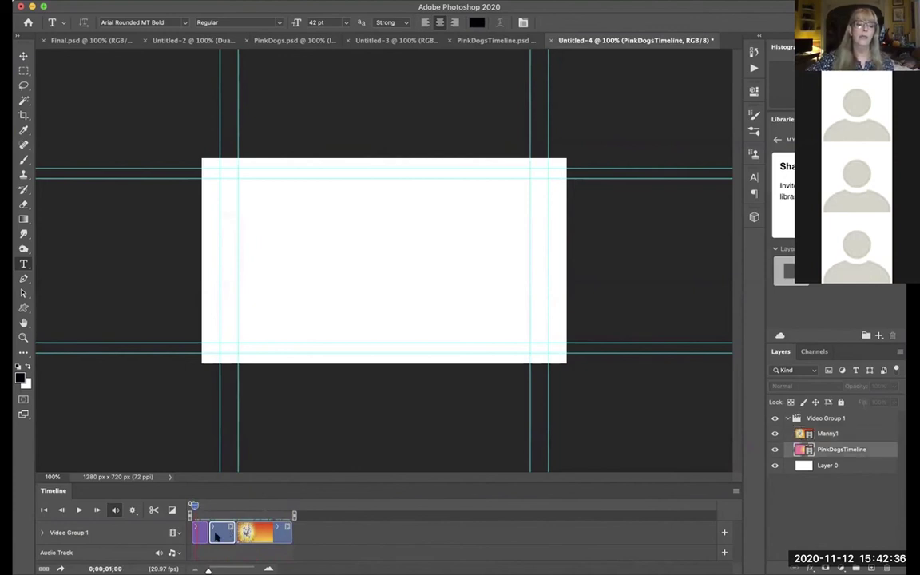
pyautogui.moveTo(215, 537); pyautogui.dragTo(310, 536)
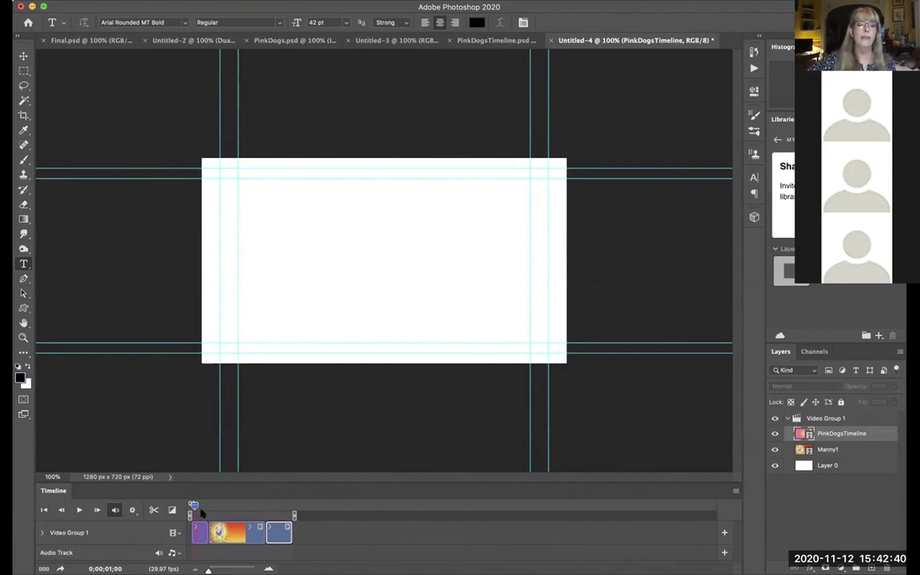
# Step: Add the BreedTitle clip, preview it, and move it directly after Layer 0, ahead of Manny1
pyautogui.moveTo(192, 506)
pyautogui.mouseDown()
pyautogui.moveTo(290, 501)
pyautogui.moveTo(200, 516)
pyautogui.mouseUp()
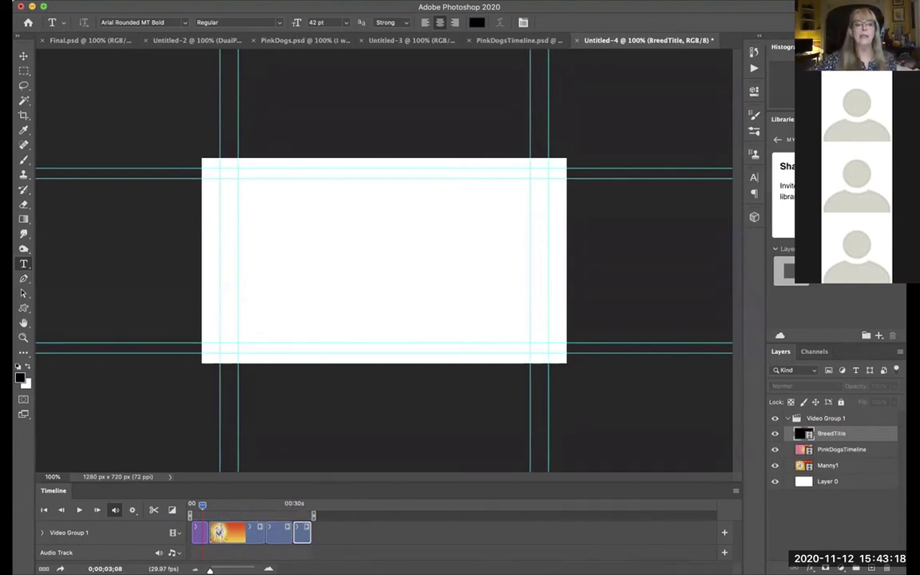
pyautogui.click(211, 504)
pyautogui.moveTo(298, 503); pyautogui.dragTo(299, 504)
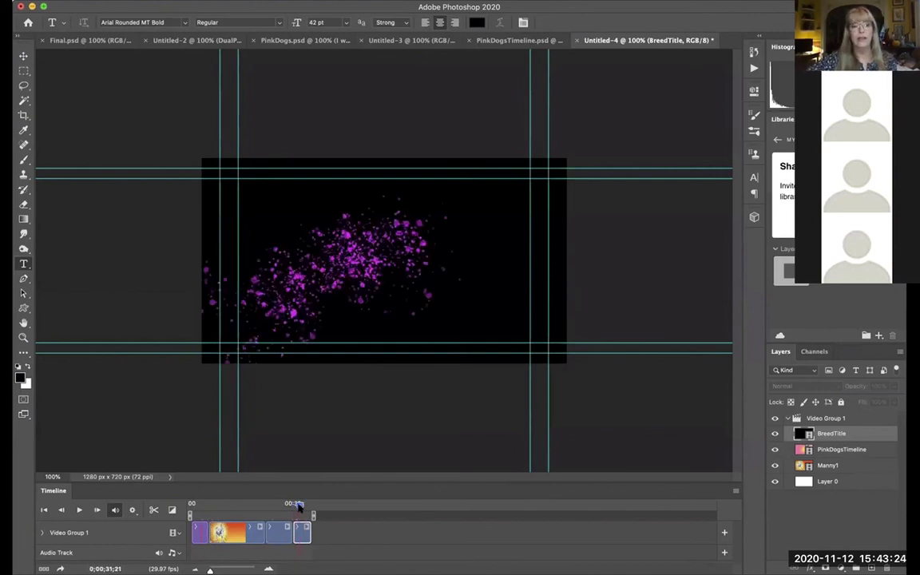
pyautogui.moveTo(298, 505); pyautogui.dragTo(282, 505)
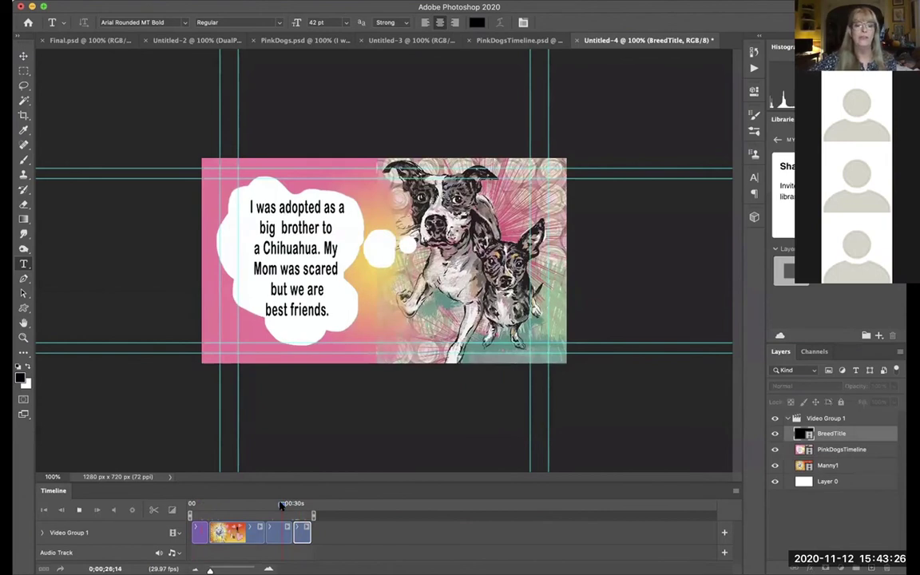
pyautogui.press('space')
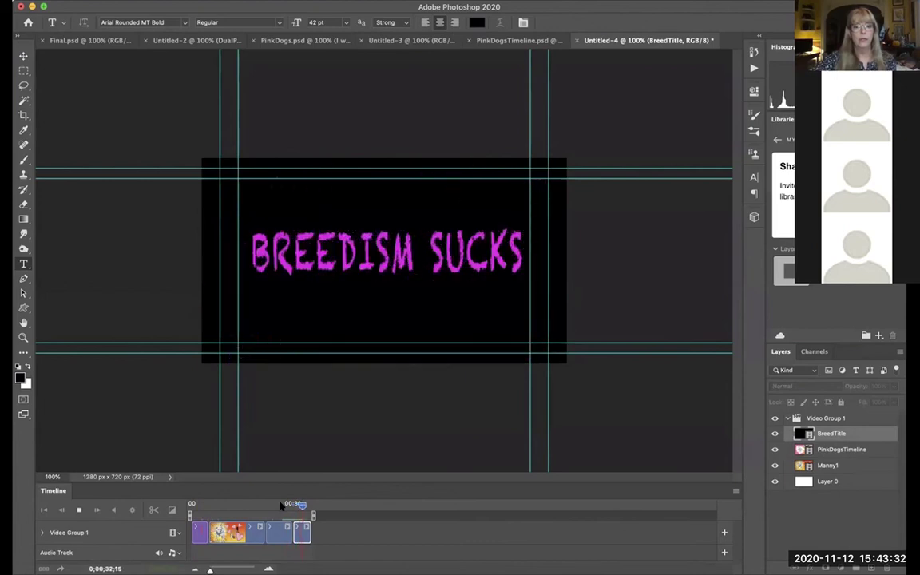
pyautogui.moveTo(301, 531); pyautogui.dragTo(210, 531)
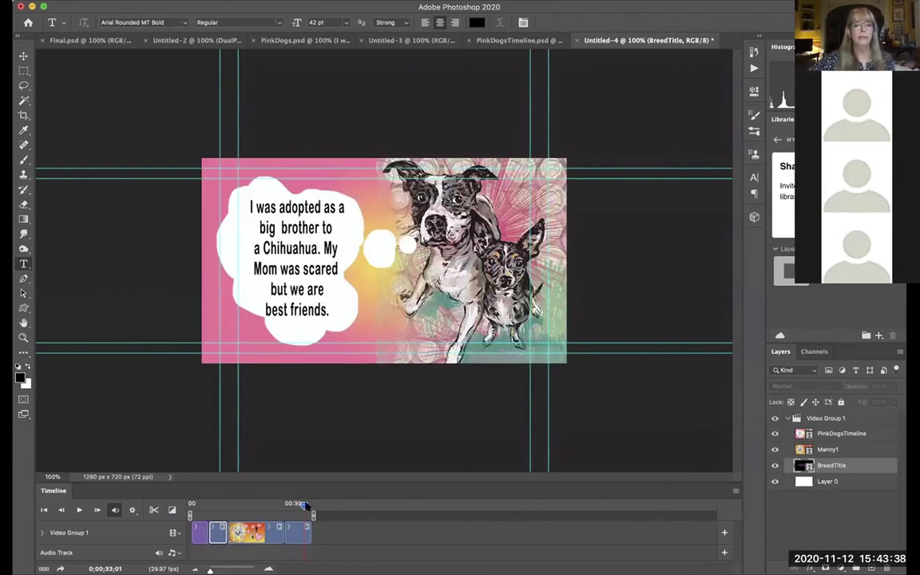
pyautogui.moveTo(303, 505); pyautogui.dragTo(209, 512)
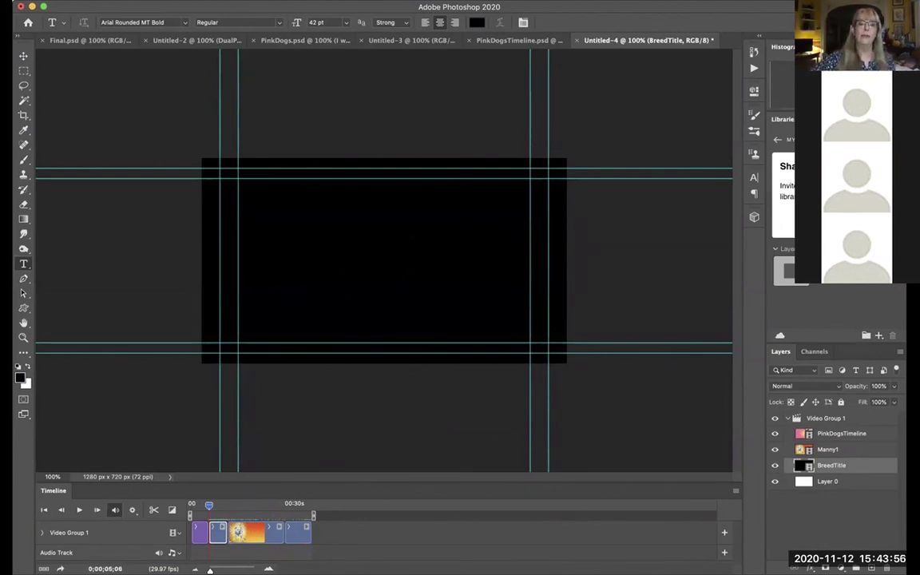
# Step: Add the 2Pitties clip, move it between BreedTitle and Manny1, and play the sequence to check the order
pyautogui.moveTo(208, 505); pyautogui.dragTo(314, 503)
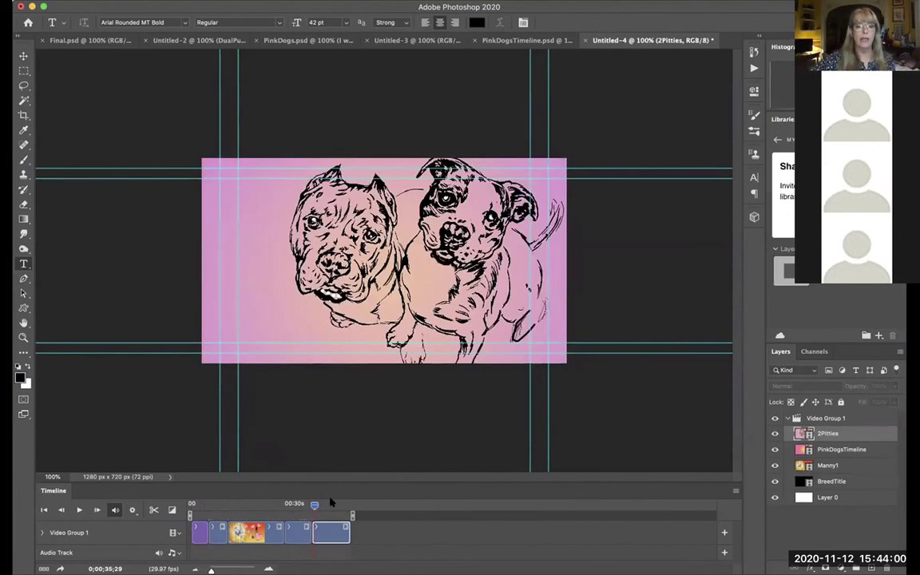
pyautogui.moveTo(332, 504)
pyautogui.mouseDown()
pyautogui.moveTo(349, 506)
pyautogui.moveTo(315, 505)
pyautogui.mouseUp()
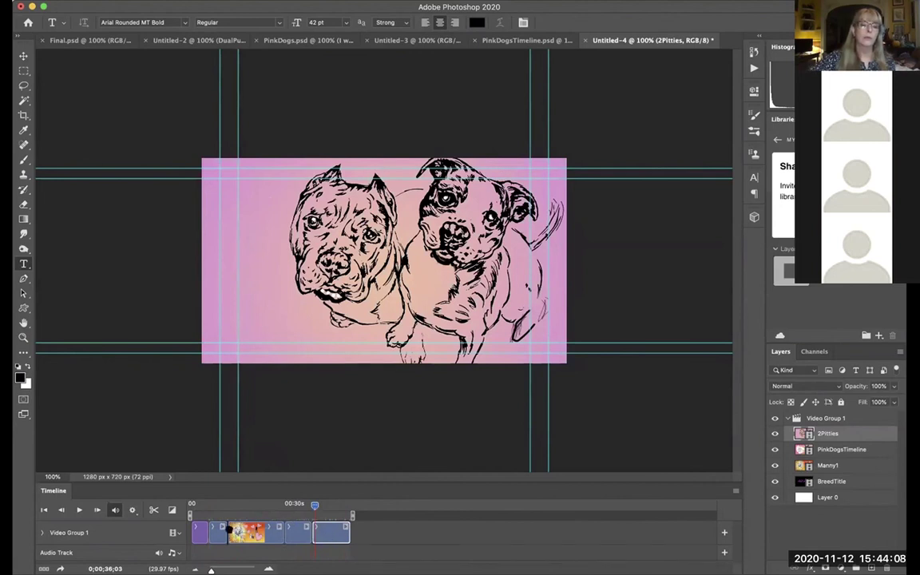
pyautogui.moveTo(230, 530); pyautogui.dragTo(248, 530)
pyautogui.click(204, 505)
pyautogui.press('space')
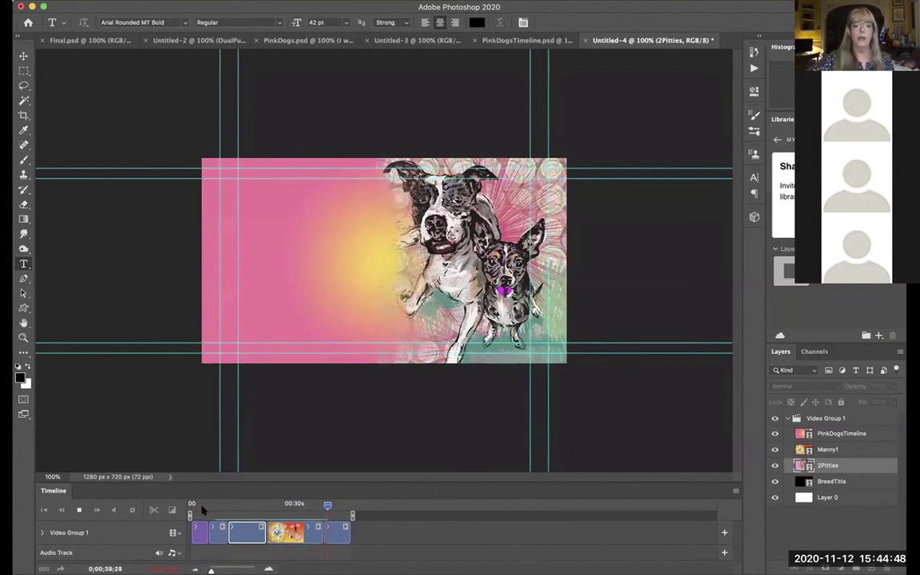
pyautogui.press('space')
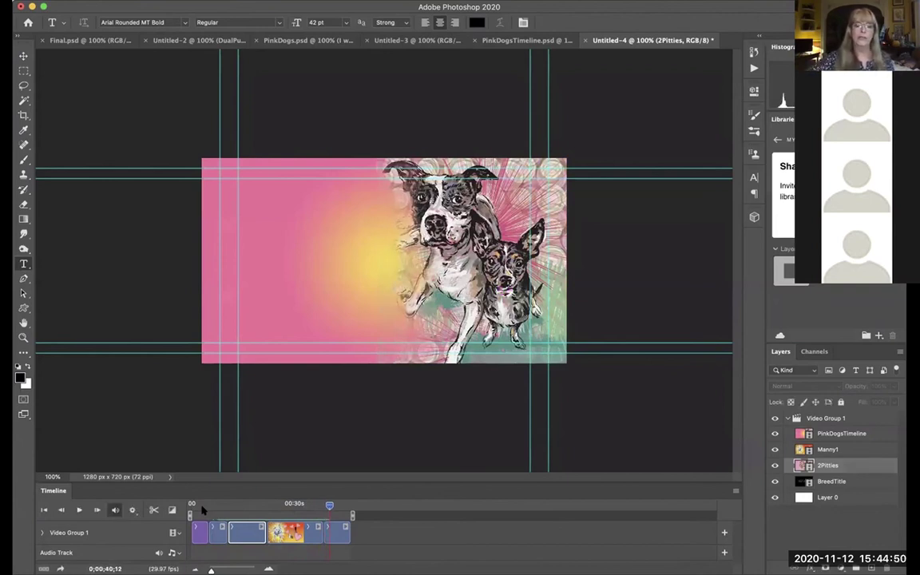
pyautogui.press('space')
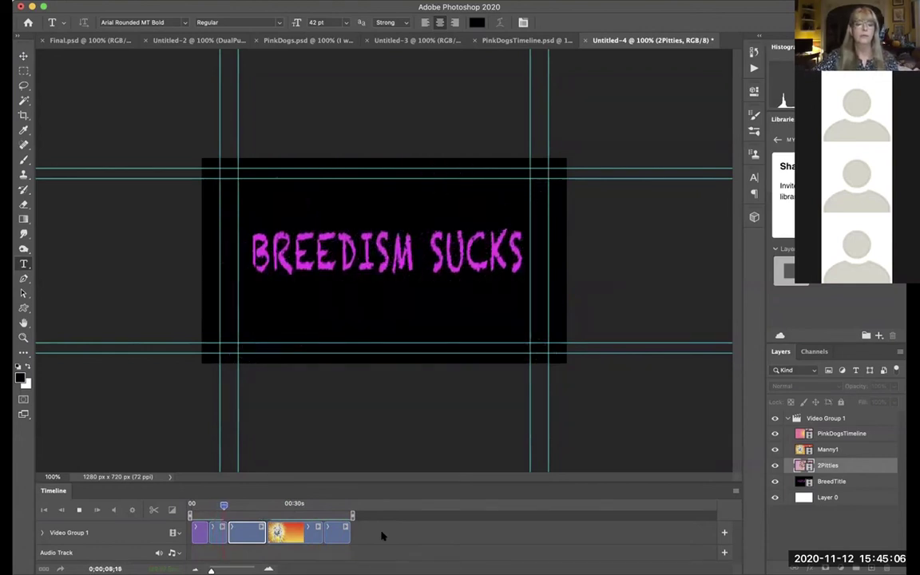
# Step: Preview the cut from BreedTitle to 2Pitties, and scrub on to where the Manny1 clip starts
pyautogui.press('space')
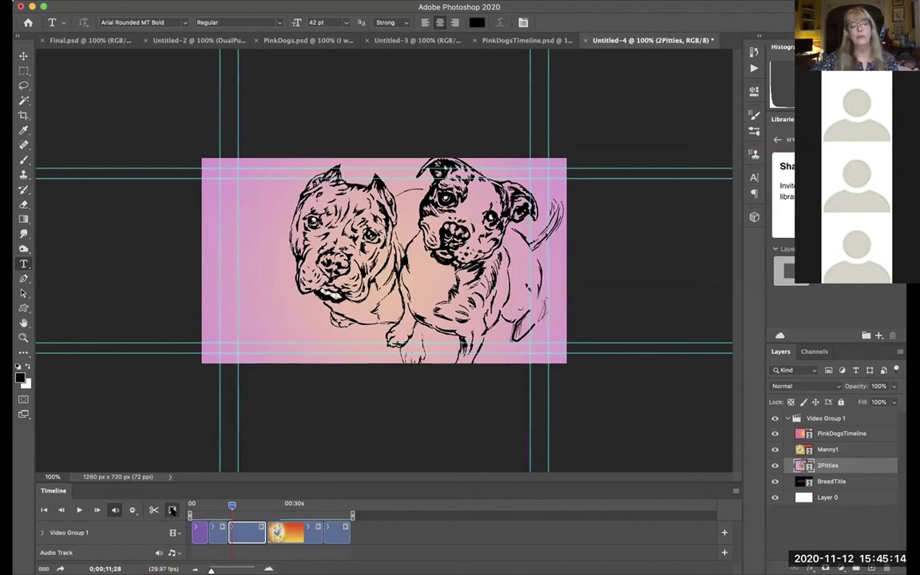
pyautogui.moveTo(232, 505); pyautogui.dragTo(222, 503)
pyautogui.press('space')
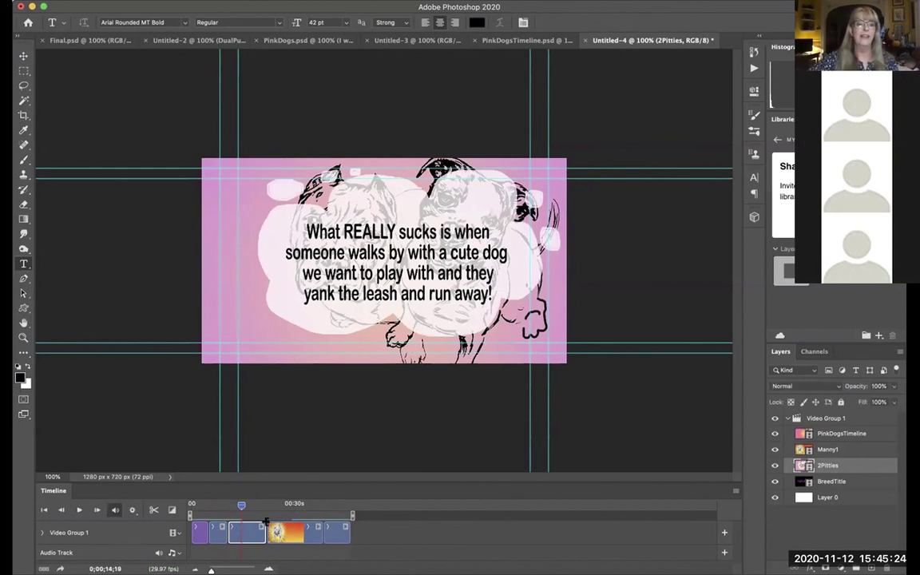
pyautogui.click(245, 506)
pyautogui.moveTo(245, 506); pyautogui.dragTo(268, 506)
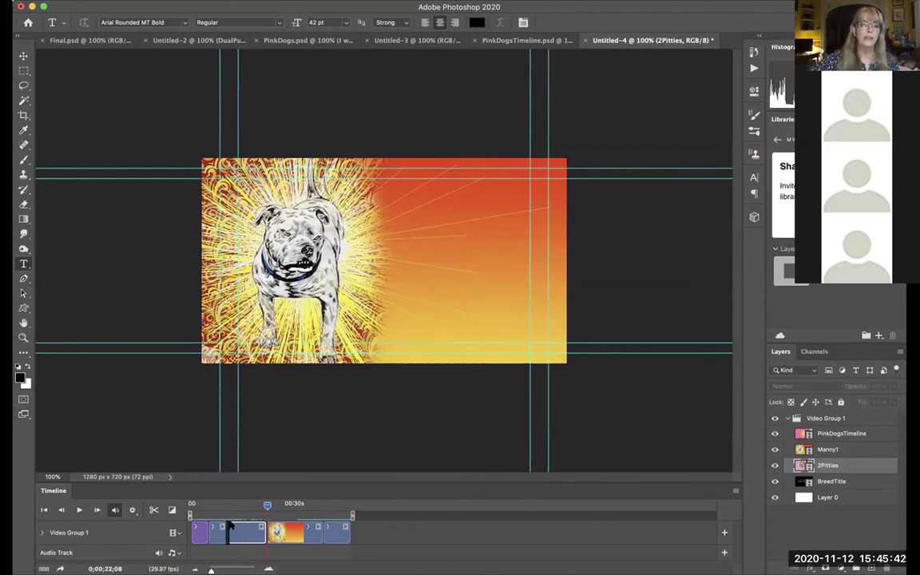
# Step: Add a cross-fade transition between the BreedTitle and 2Pitties clips and play back that section
pyautogui.moveTo(229, 532); pyautogui.dragTo(230, 525)
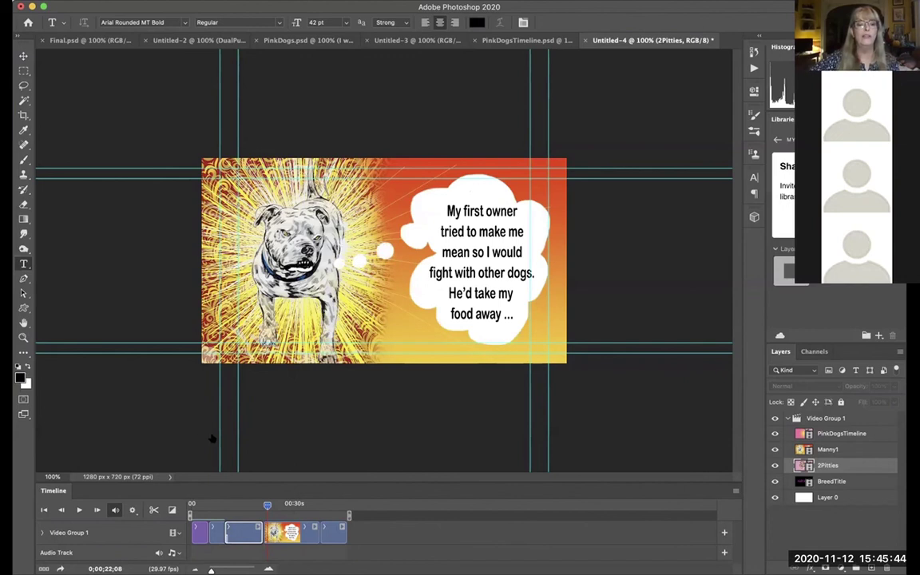
pyautogui.moveTo(267, 506); pyautogui.dragTo(220, 506)
pyautogui.press('space')
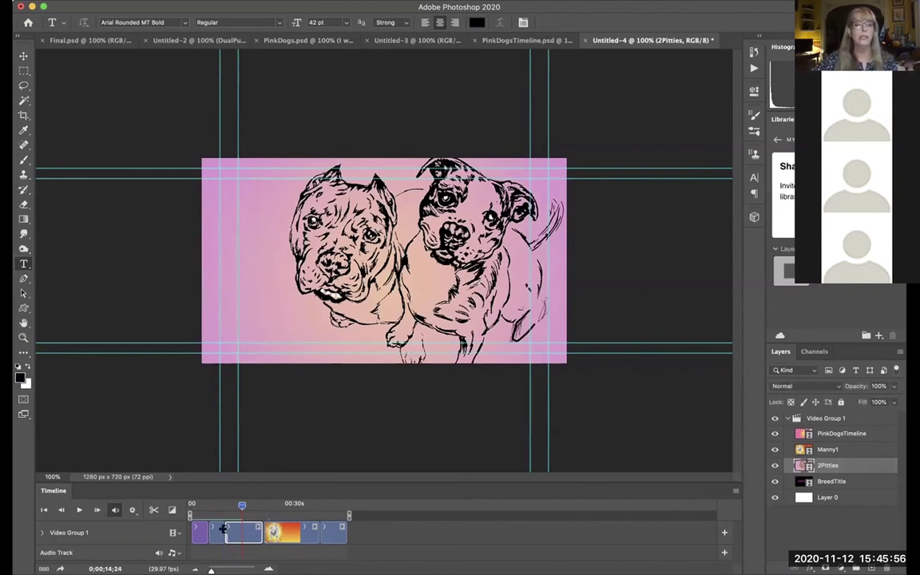
pyautogui.moveTo(211, 569); pyautogui.dragTo(212, 569)
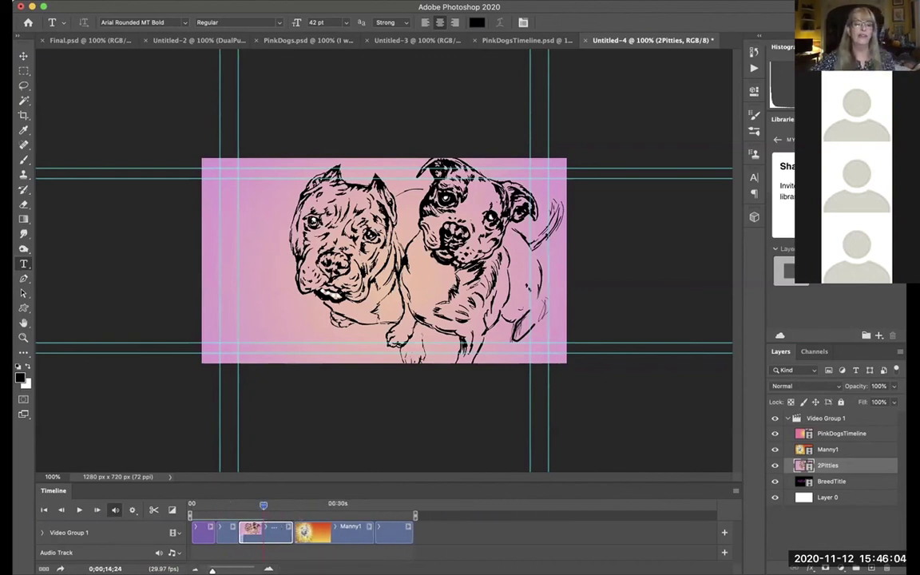
pyautogui.moveTo(211, 570)
pyautogui.mouseDown()
pyautogui.moveTo(220, 570)
pyautogui.moveTo(212, 570)
pyautogui.mouseUp()
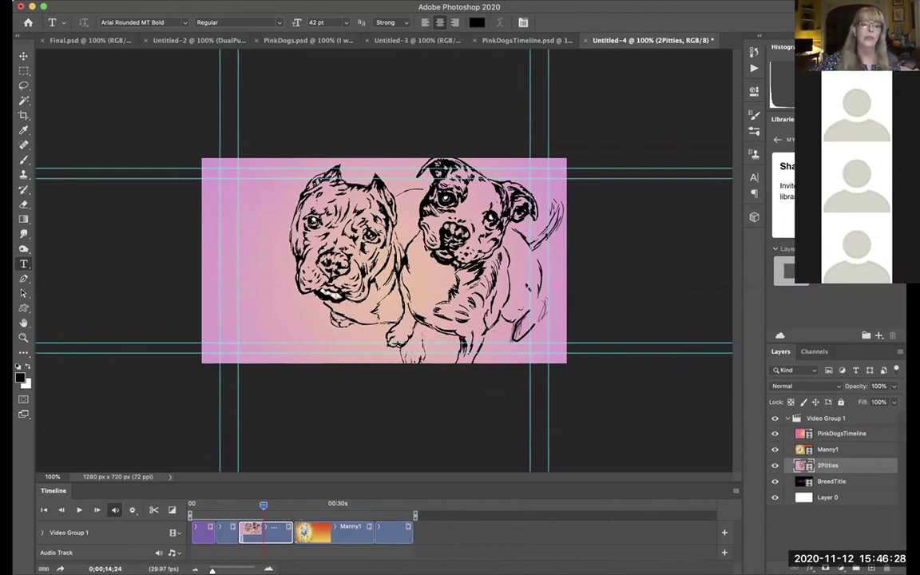
# Step: Scrub and replay the transition from BreedTitle into 2Pitties to check the fade
pyautogui.moveTo(260, 506); pyautogui.dragTo(236, 506)
pyautogui.moveTo(244, 507); pyautogui.dragTo(250, 507)
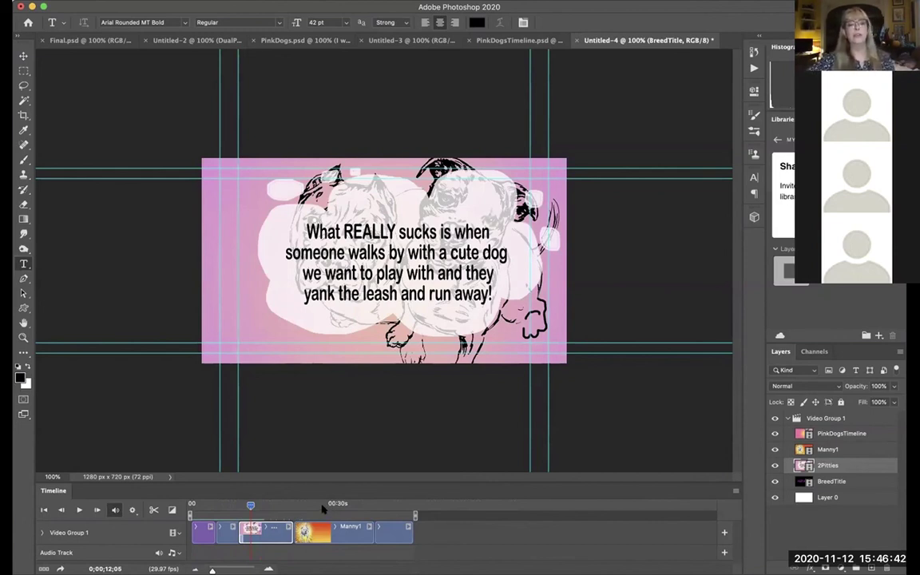
pyautogui.hotkey('alt', '[')
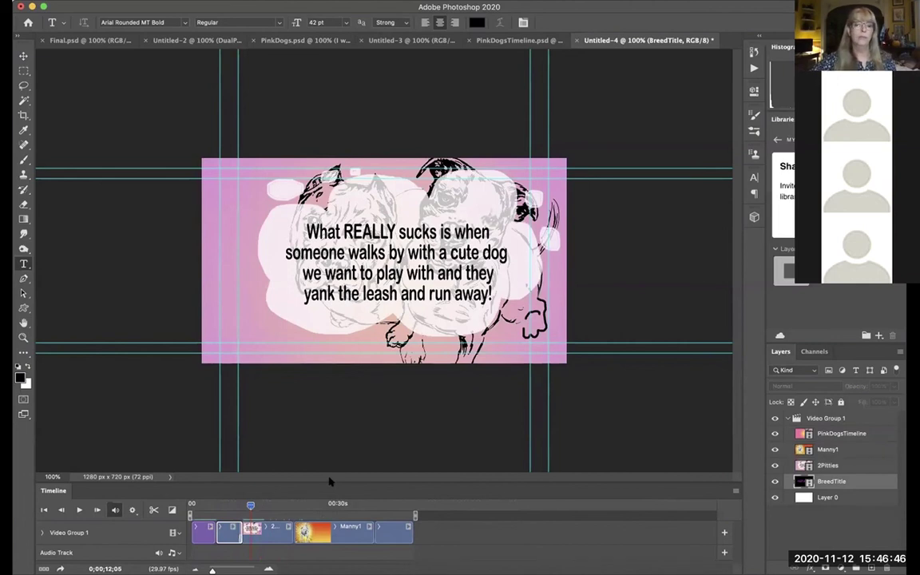
pyautogui.moveTo(251, 506); pyautogui.dragTo(216, 506)
pyautogui.press('space')
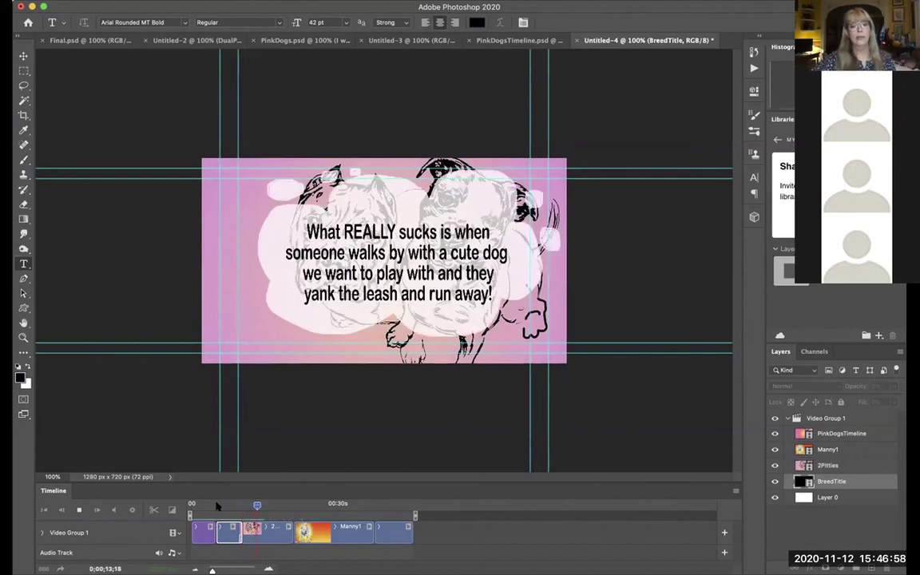
pyautogui.press('space')
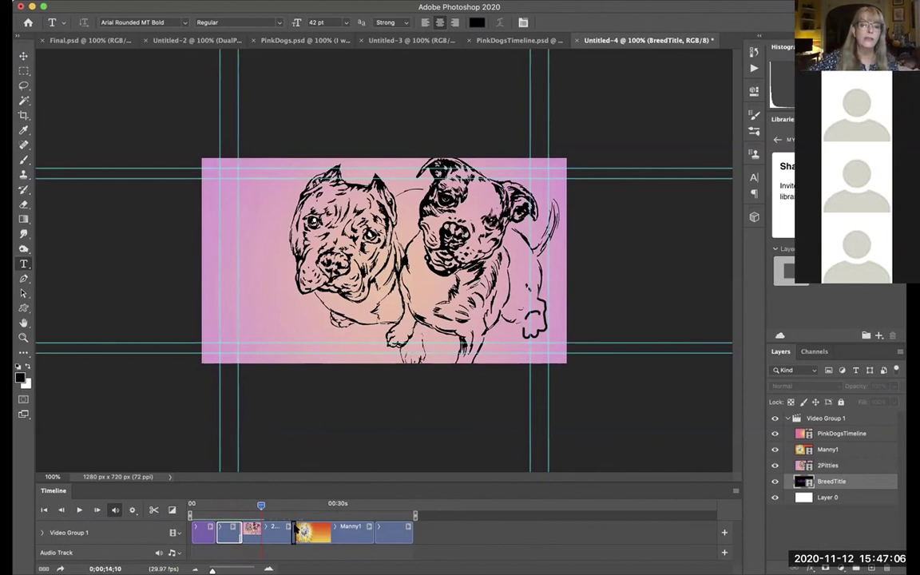
# Step: Add cross-fade transitions between 2Pitties and Manny1 and between Manny1 and PinkDogsTimeline, and play through to the end
pyautogui.moveTo(295, 531); pyautogui.dragTo(300, 531)
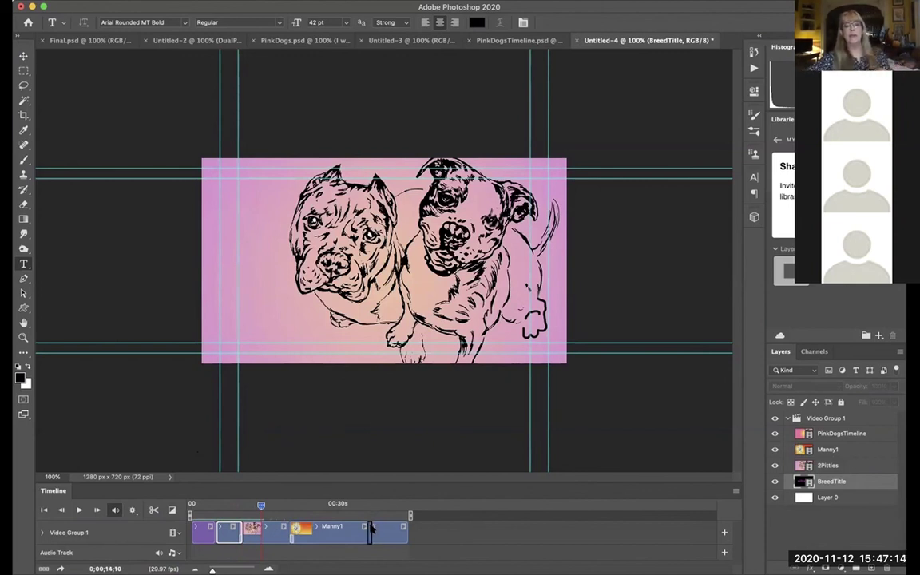
pyautogui.moveTo(370, 530); pyautogui.dragTo(371, 529)
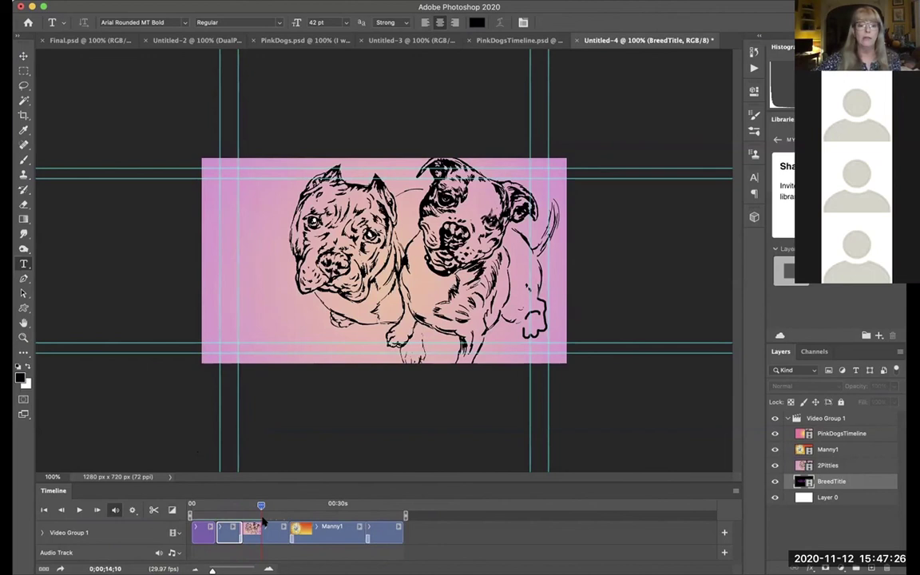
pyautogui.press('space')
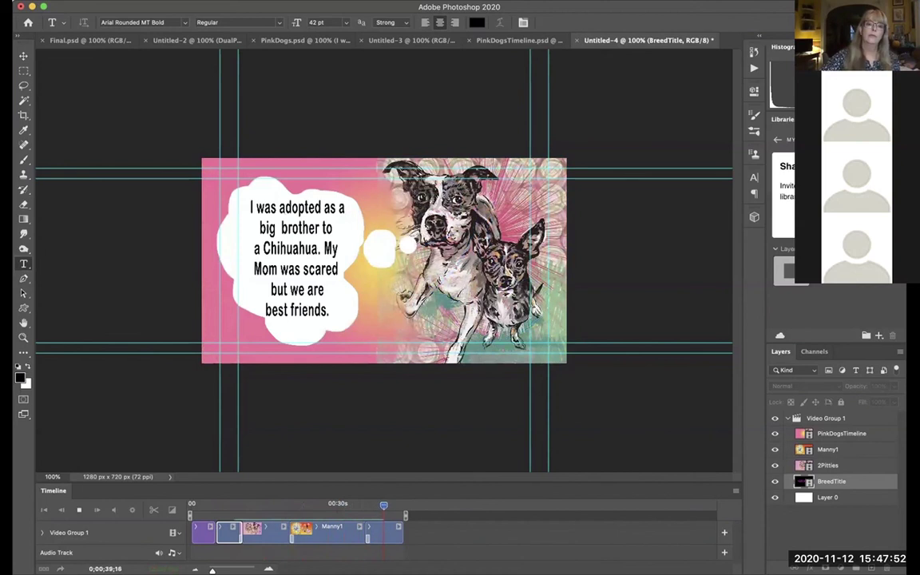
pyautogui.press('space')
pyautogui.moveTo(388, 505); pyautogui.dragTo(404, 507)
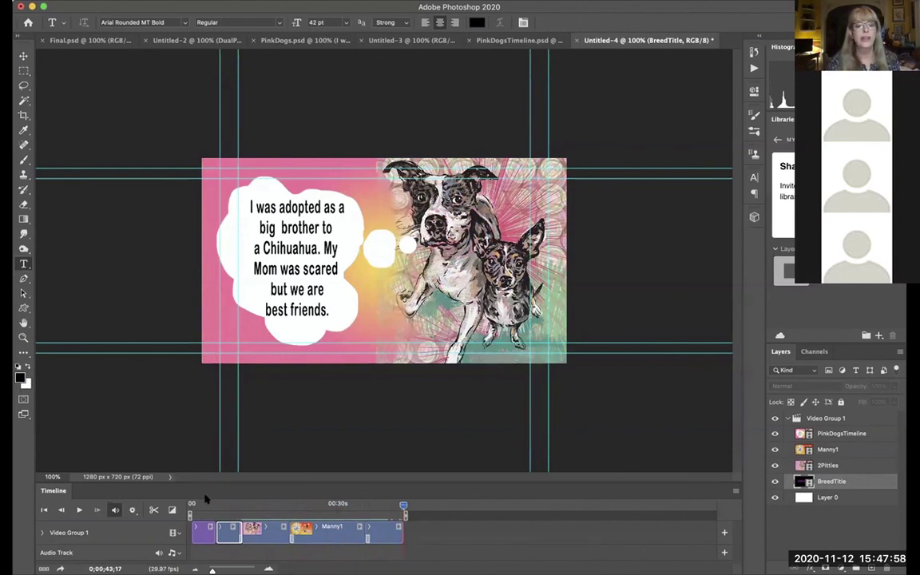
# Step: Examine the transitions between the clips across the timeline, scrubbing back to the start of 2Pitties
pyautogui.click(268, 566)
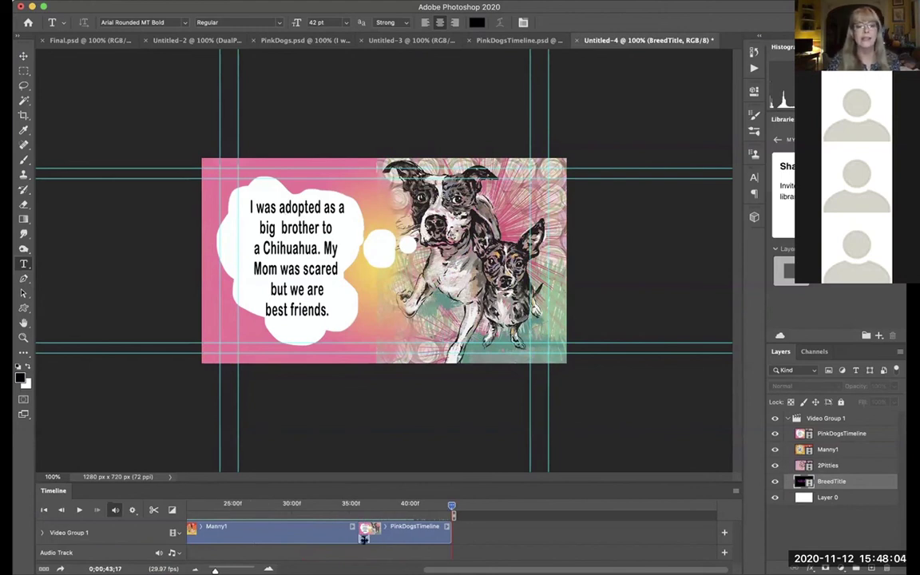
pyautogui.click(195, 568)
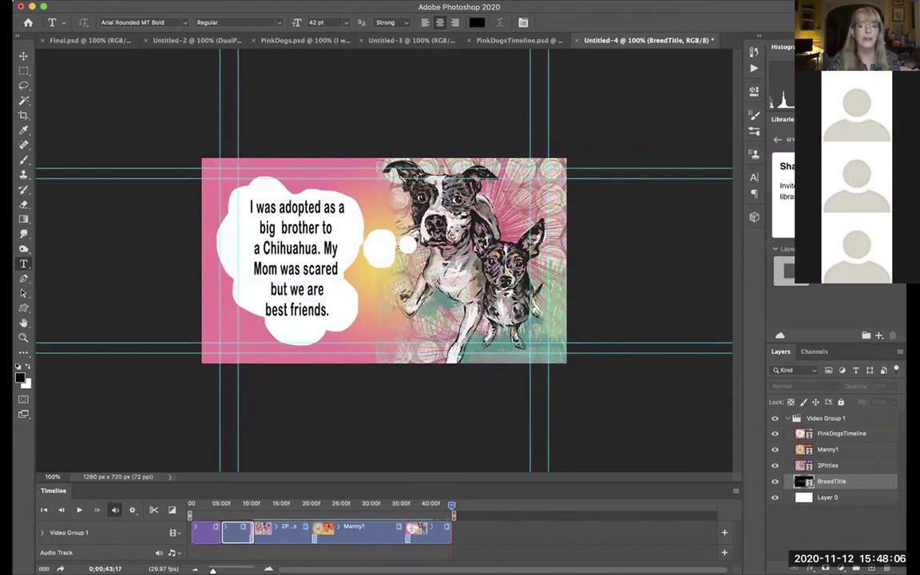
pyautogui.click(268, 568)
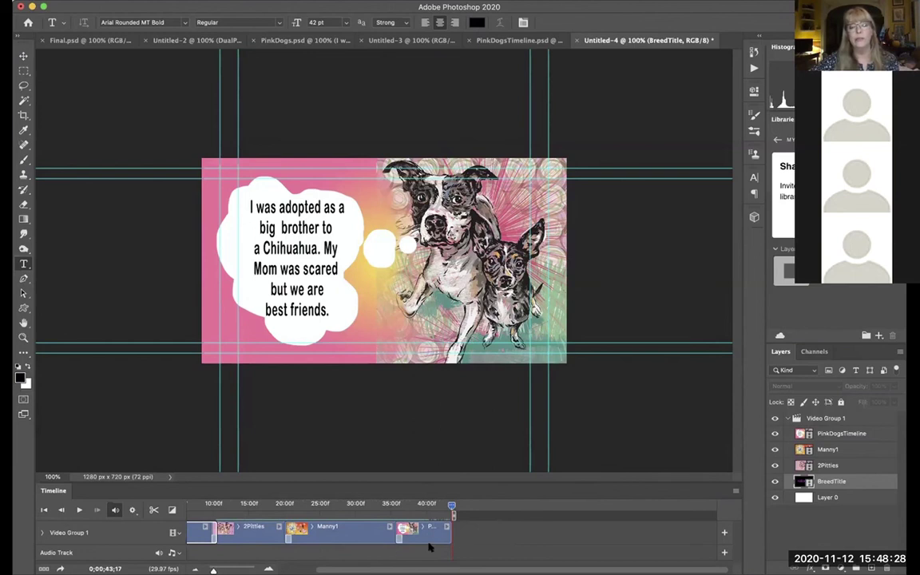
pyautogui.click(380, 506)
pyautogui.moveTo(381, 507); pyautogui.dragTo(267, 507)
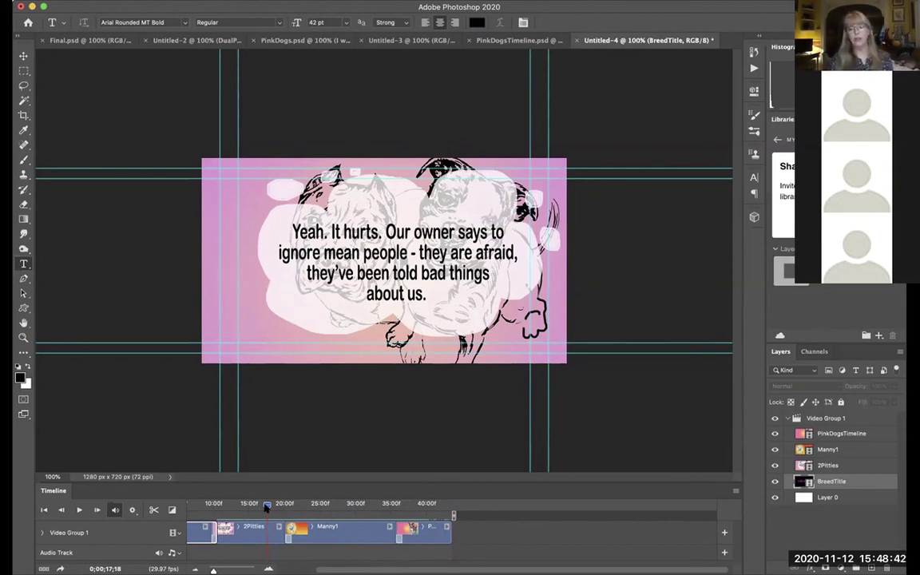
pyautogui.click(248, 537)
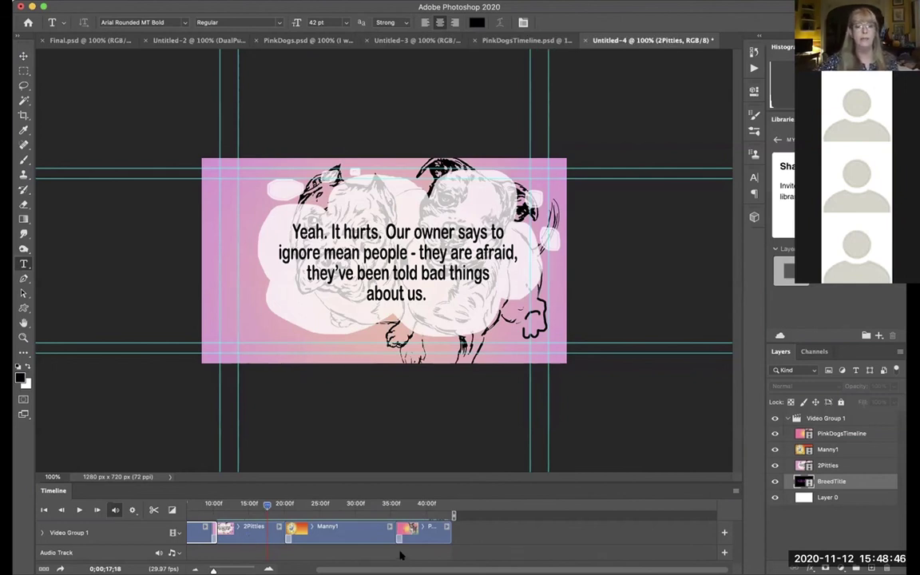
pyautogui.hscroll(-2, 343, 528)
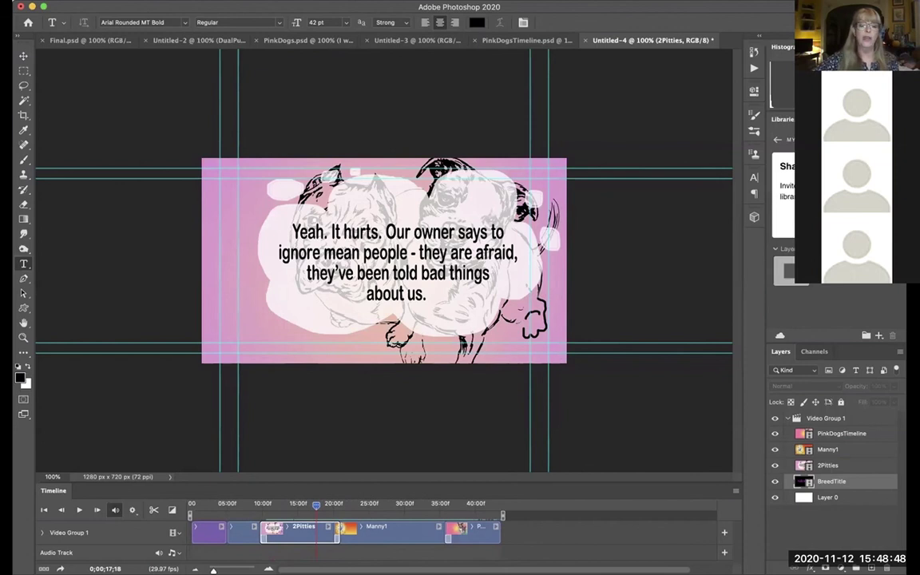
pyautogui.click(539, 527)
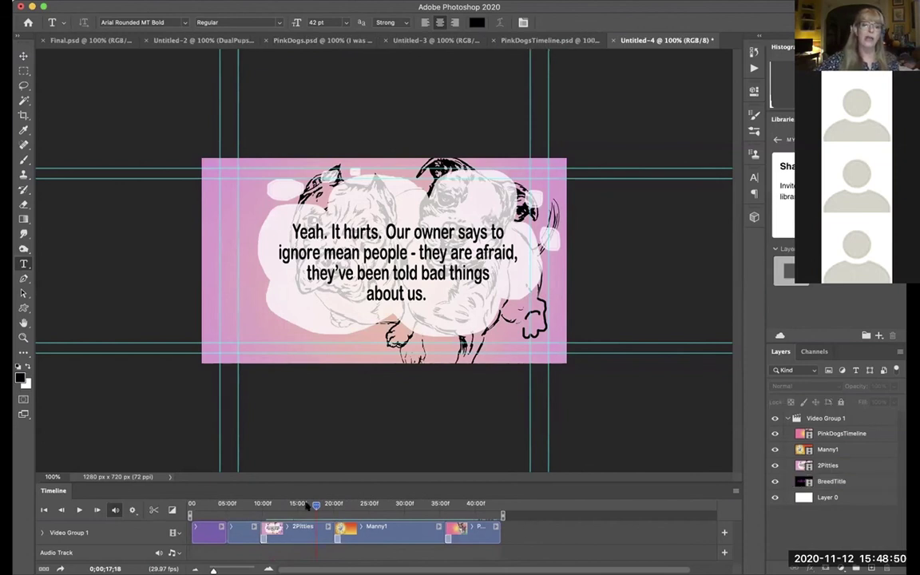
pyautogui.click(260, 504)
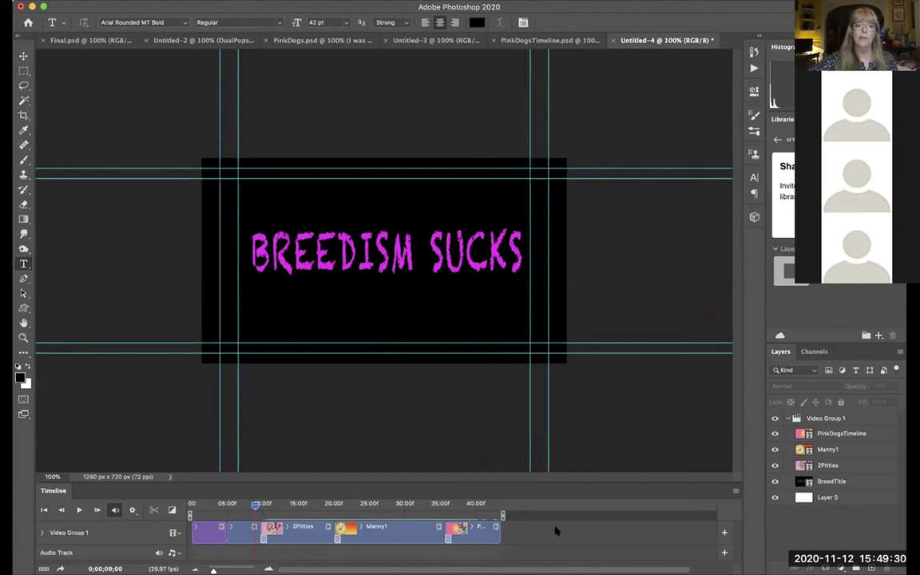
# Step: Return the playhead to the start and play the sequence with the 'Verge' music track
pyautogui.click(254, 503)
pyautogui.moveTo(254, 503); pyautogui.dragTo(194, 501)
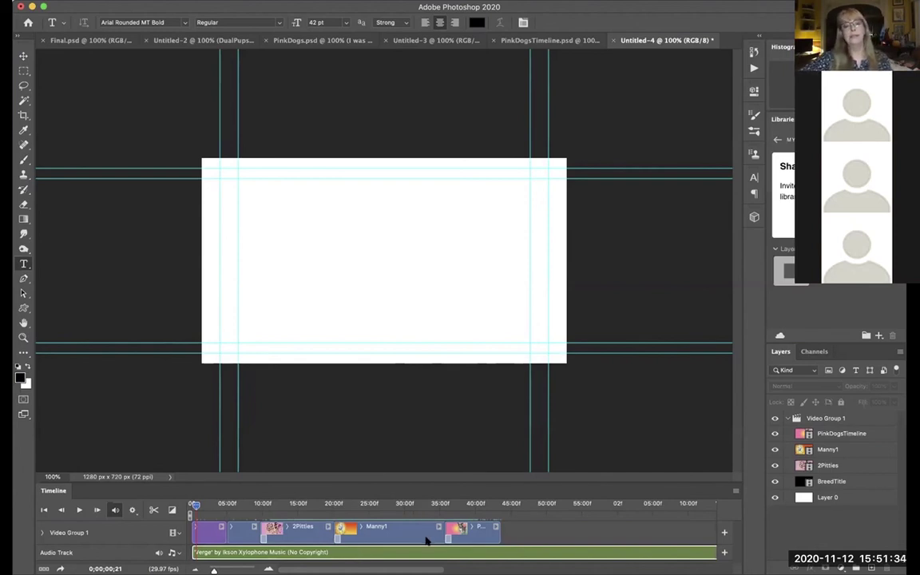
pyautogui.press('space')
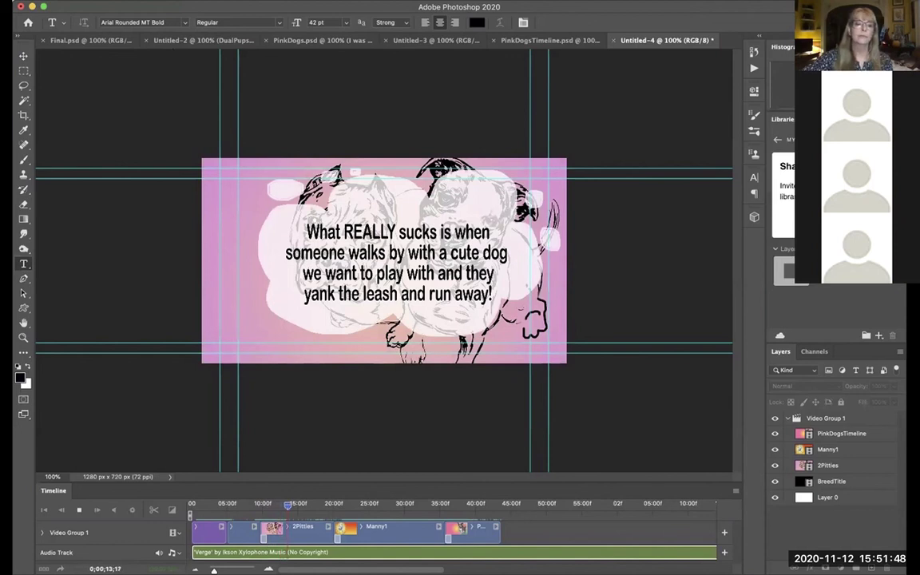
# Step: Trim the end of the 'Verge' audio clip to about 45 seconds, just past the PinkDogsTimeline clip
pyautogui.hscroll(10, 455, 531)
pyautogui.hscroll(10, 455, 531)
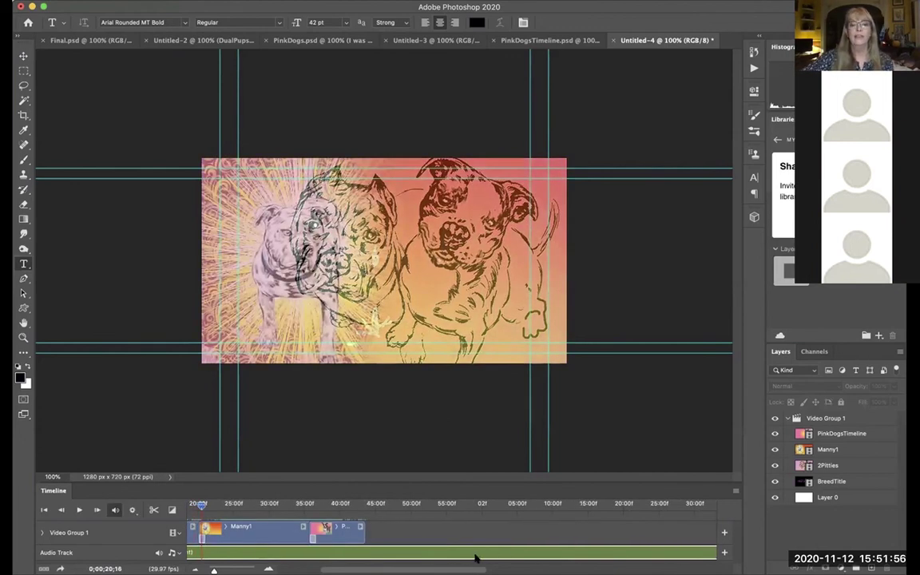
pyautogui.hscroll(8, 475, 559)
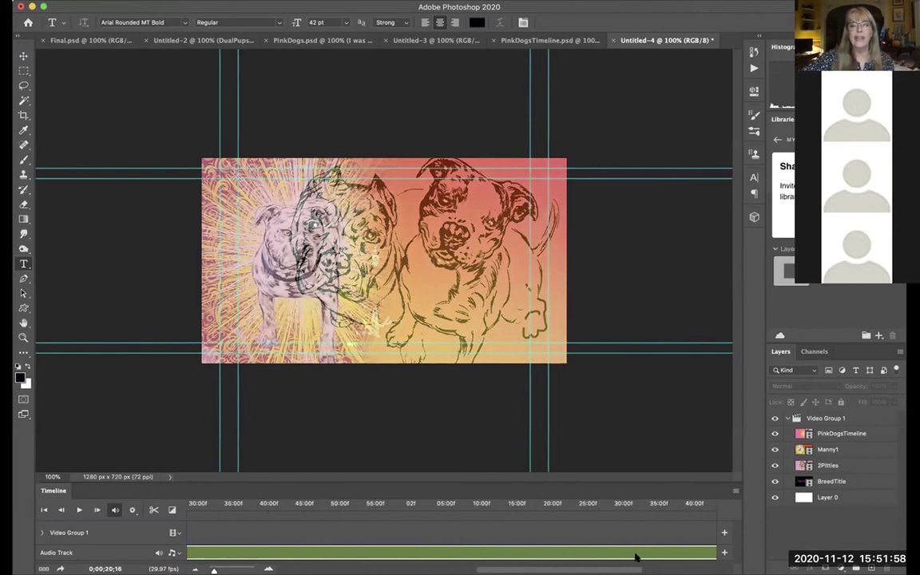
pyautogui.hscroll(5, 628, 557)
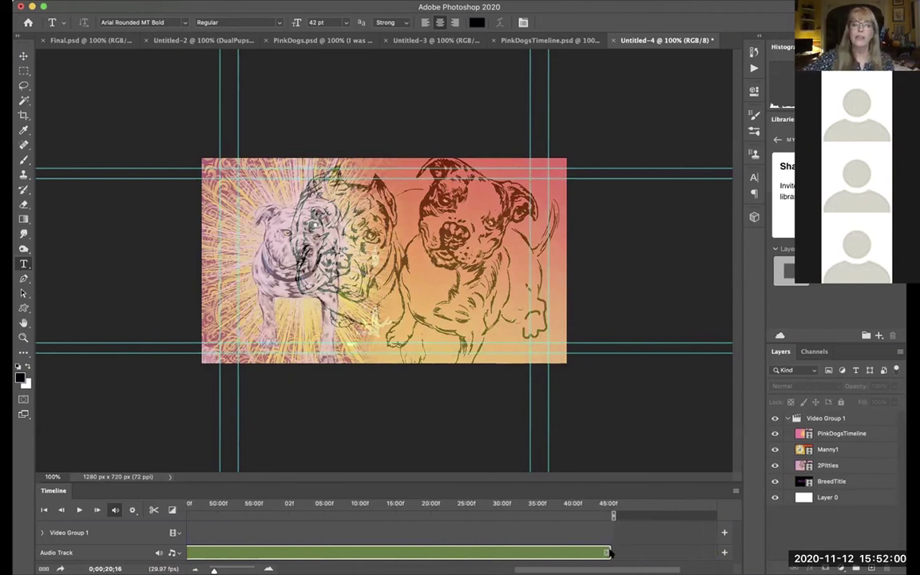
pyautogui.hscroll(2, 624, 554)
pyautogui.hscroll(-3, 624, 554)
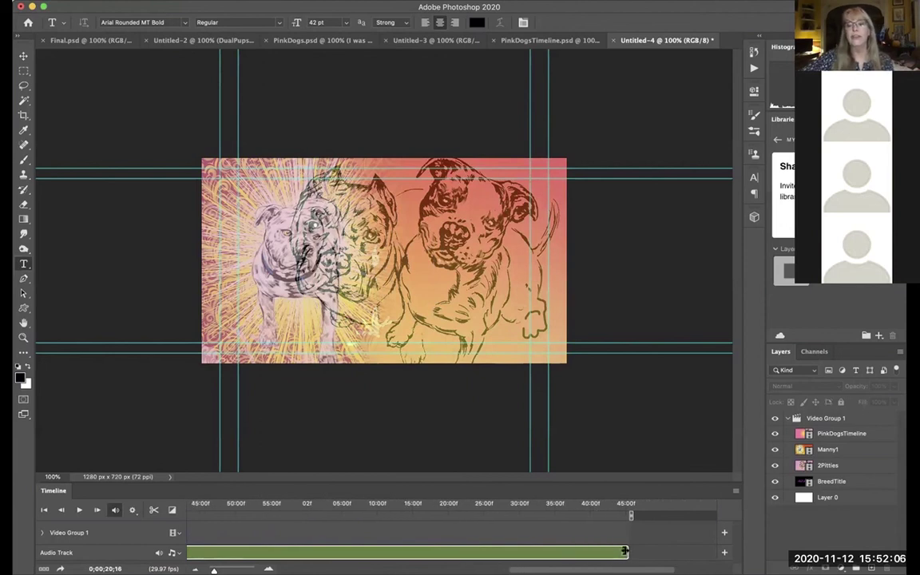
pyautogui.moveTo(624, 552); pyautogui.dragTo(513, 552)
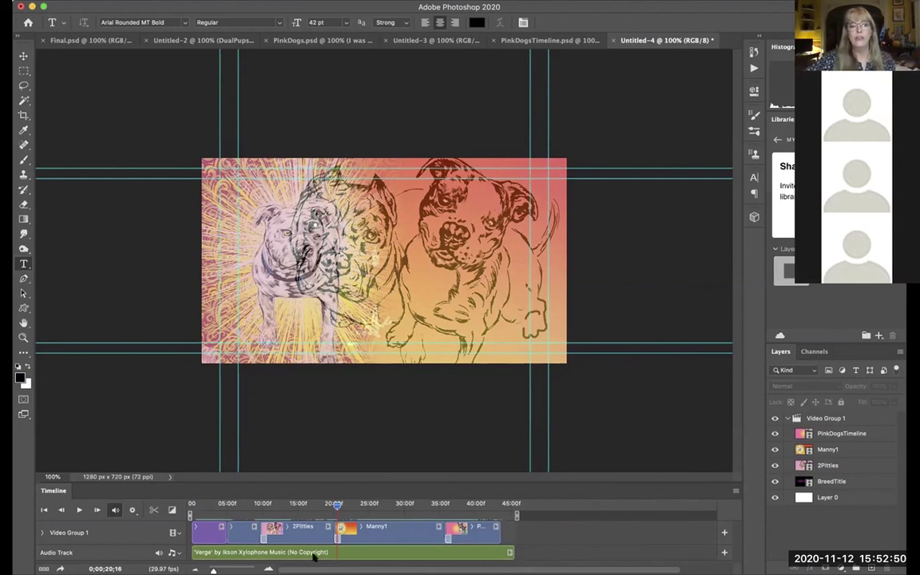
# Step: Play the opening of the video with the trimmed music, and return the playhead to the start
pyautogui.click(328, 504)
pyautogui.click(192, 505)
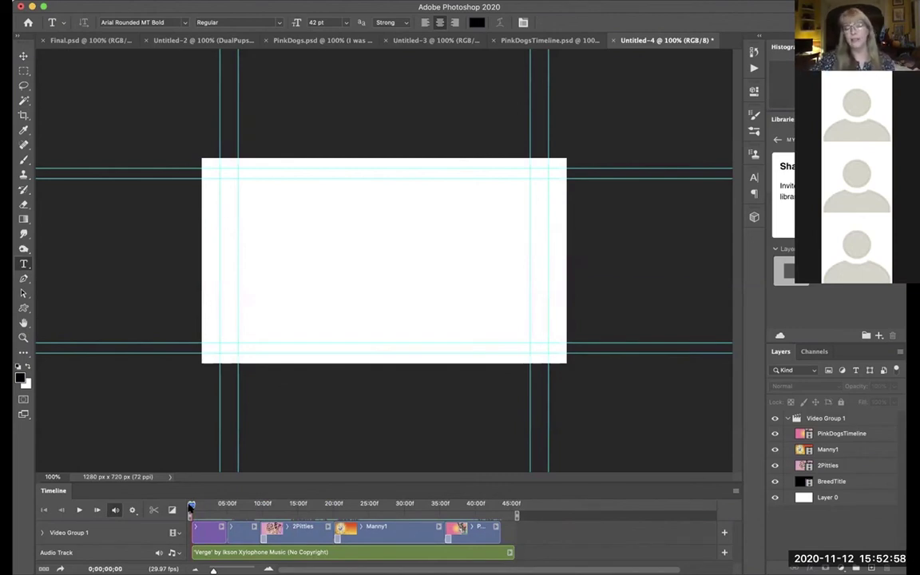
pyautogui.press('space')
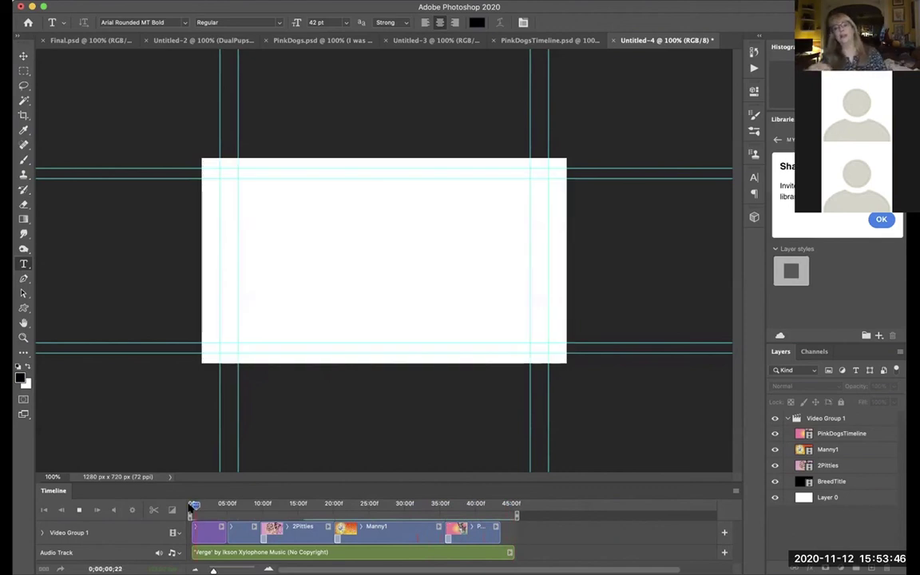
pyautogui.press('space')
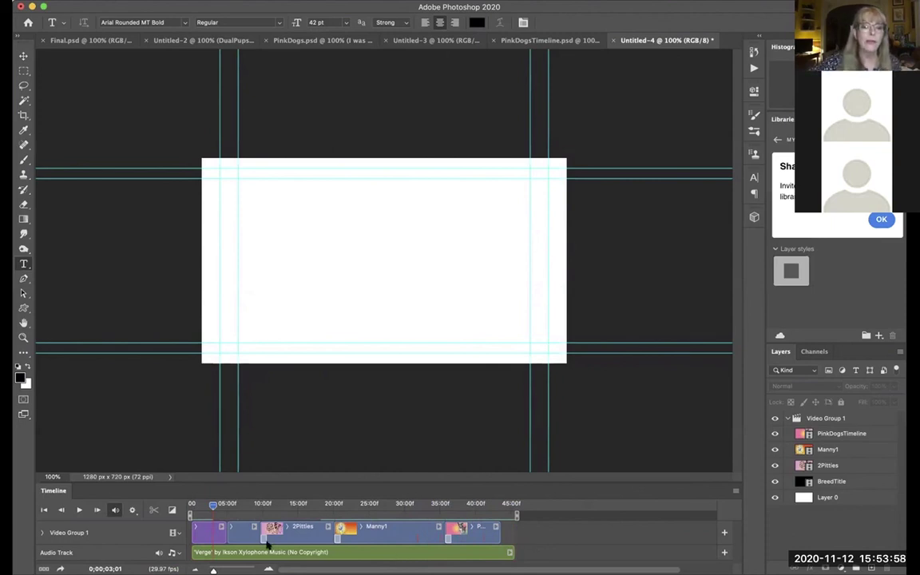
pyautogui.moveTo(212, 511)
pyautogui.mouseDown()
pyautogui.moveTo(267, 500)
pyautogui.moveTo(188, 505)
pyautogui.mouseUp()
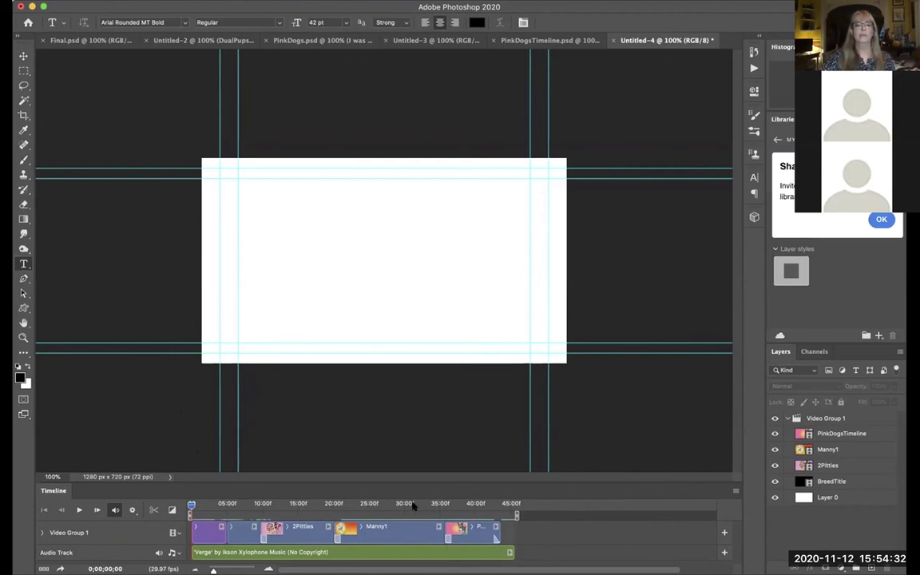
# Step: Scrub from the start past the end of PinkDogsTimeline to check its closing fade
pyautogui.moveTo(191, 506); pyautogui.dragTo(488, 505)
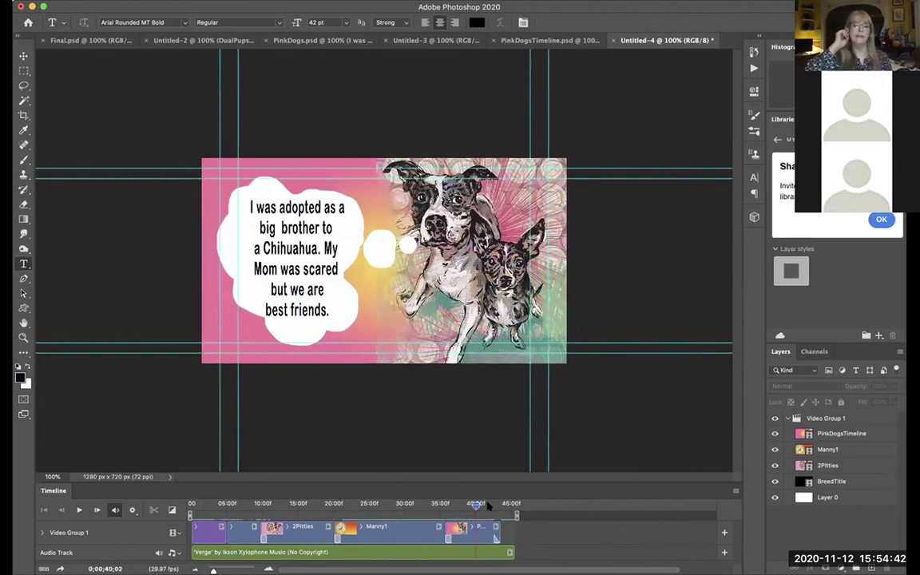
pyautogui.moveTo(488, 505); pyautogui.dragTo(505, 504)
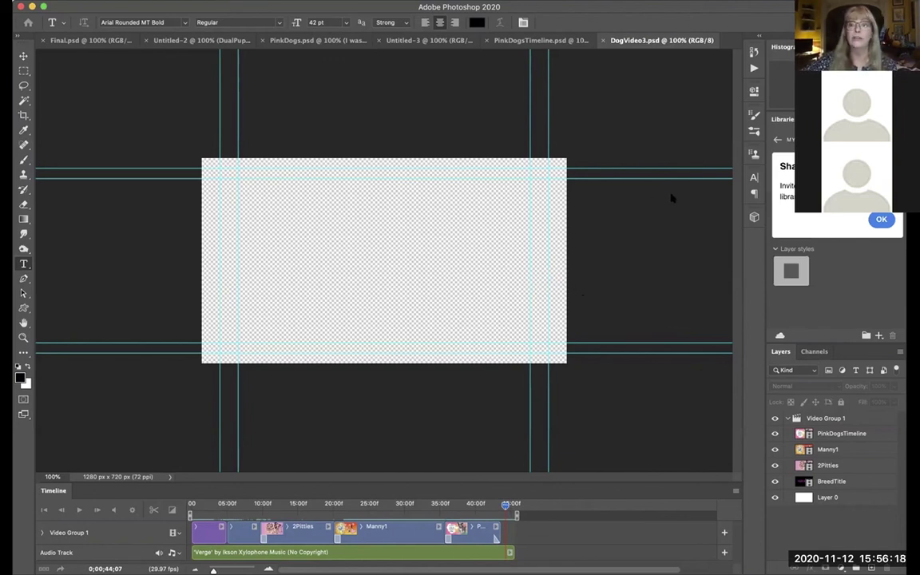
pyautogui.press('space')
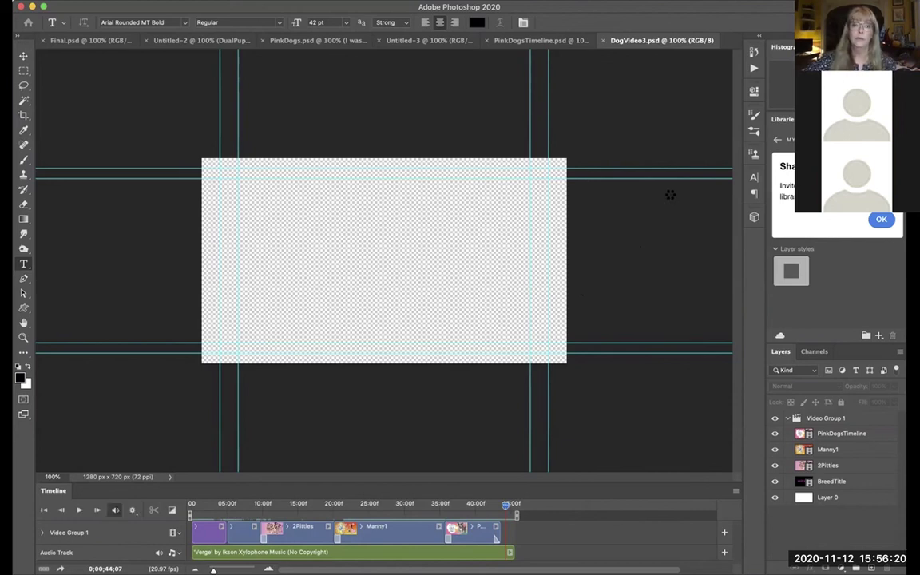